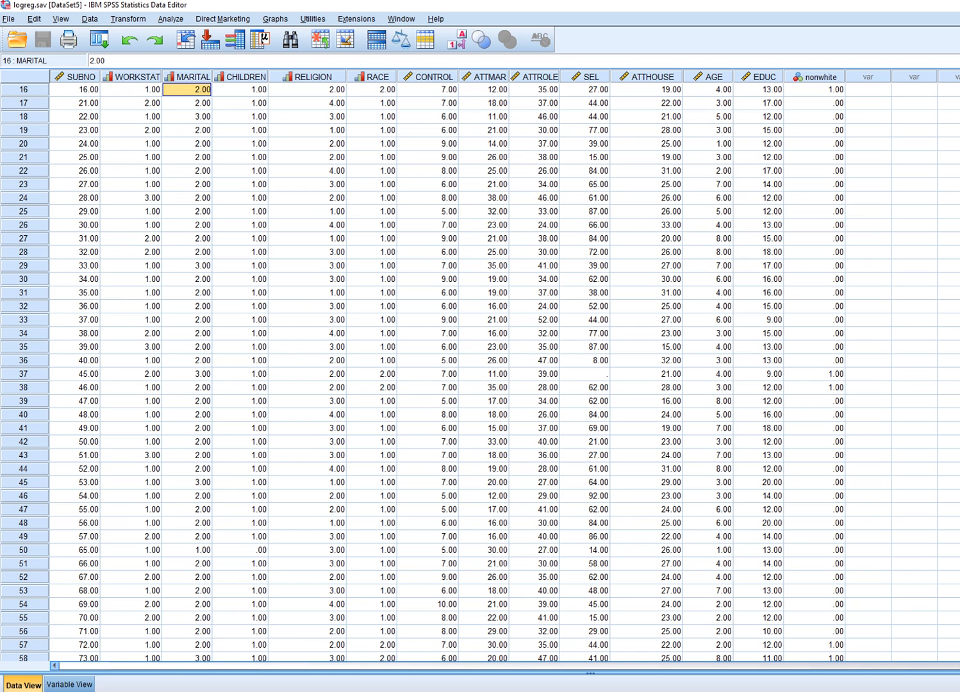
# Step: Examine the values of the CHILDREN variable from the first case down to case 50
pyautogui.scroll(5, 481, 371)
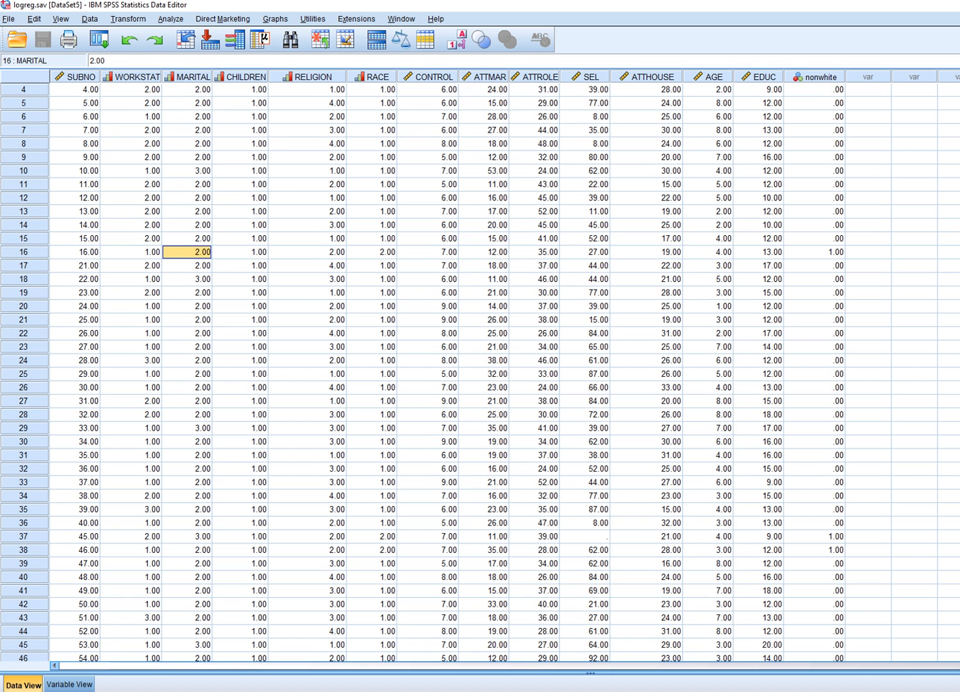
pyautogui.click(240, 77)
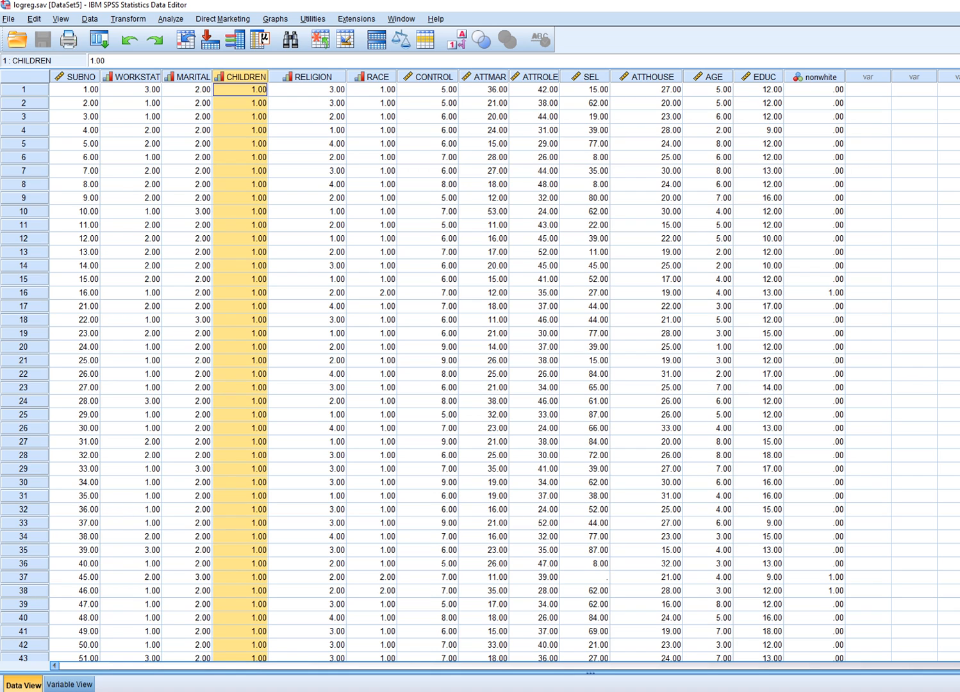
pyautogui.click(240, 238)
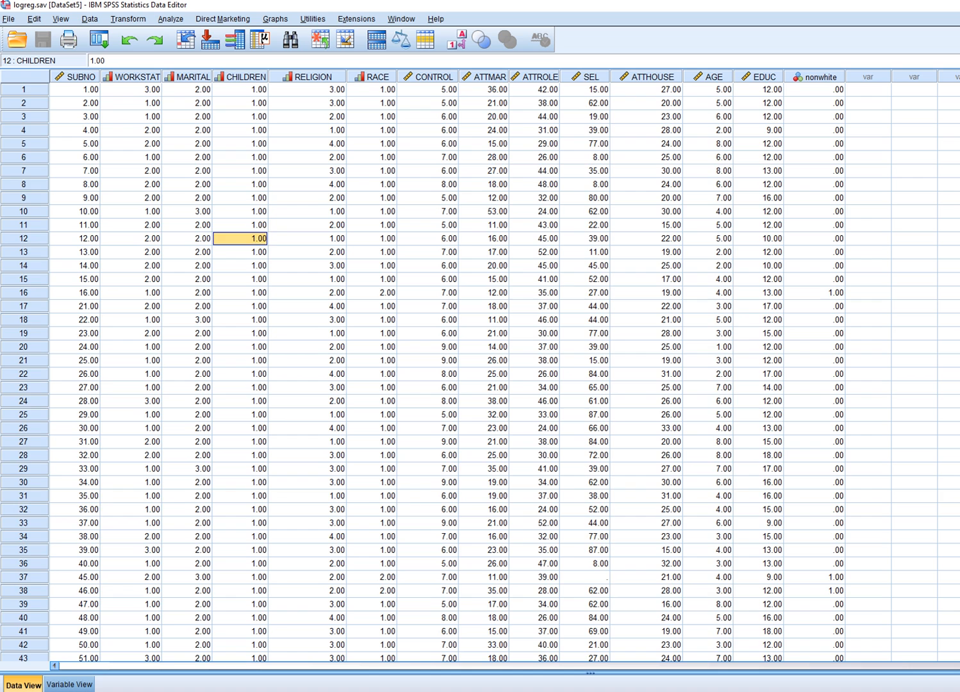
pyautogui.scroll(-6, 480, 372)
pyautogui.click(241, 496)
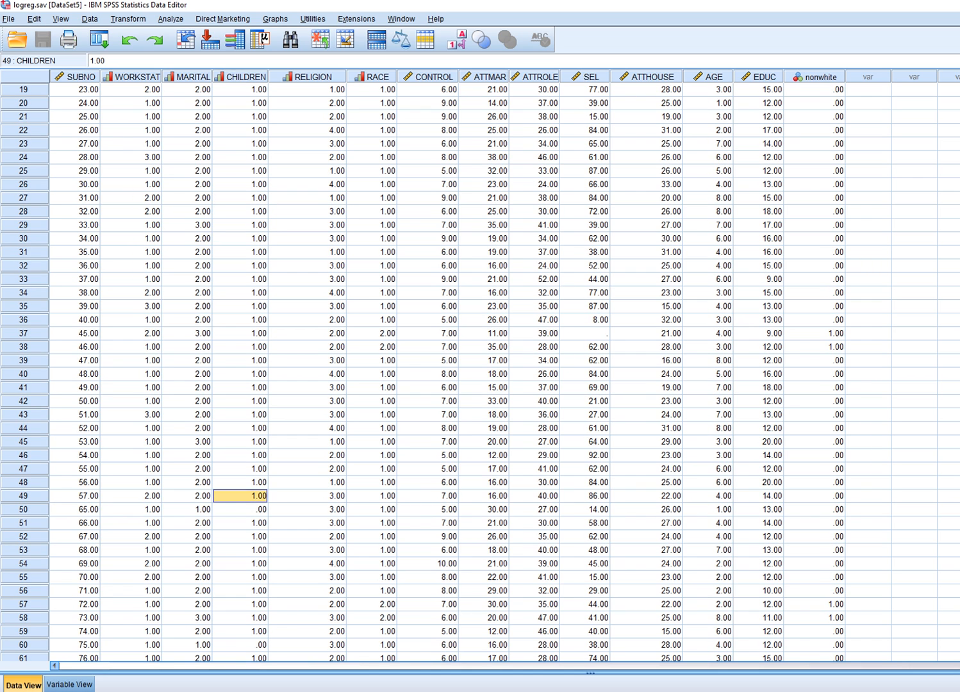
pyautogui.click(240, 509)
pyautogui.scroll(6, 480, 371)
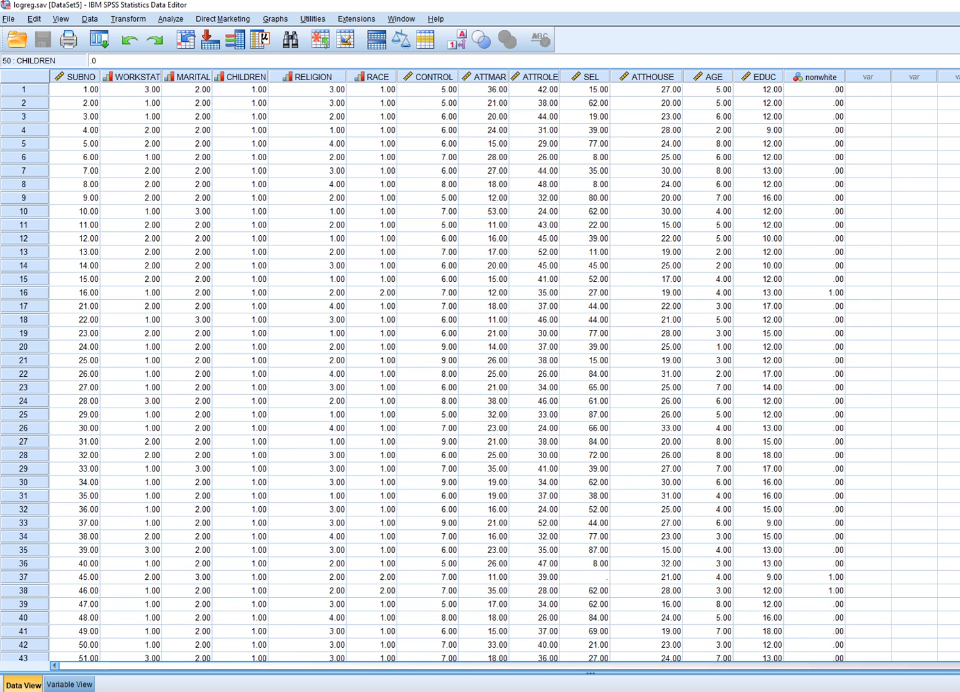
# Step: Highlight the predictor columns CONTROL through ATTHOUSE and the outcome column CHILDREN for review
pyautogui.click(428, 76)
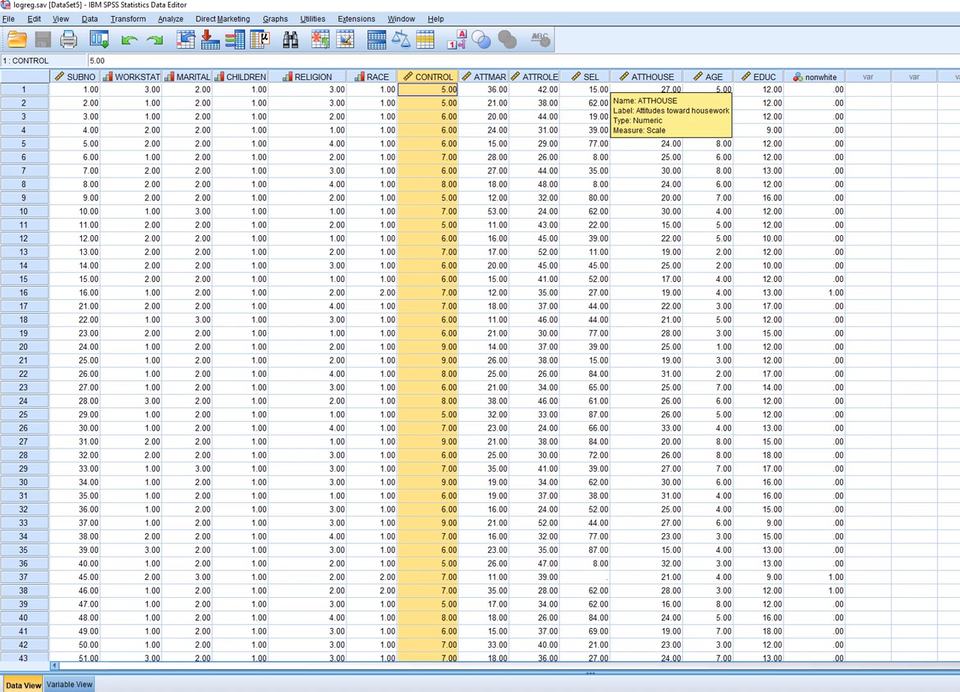
pyautogui.click(534, 185)
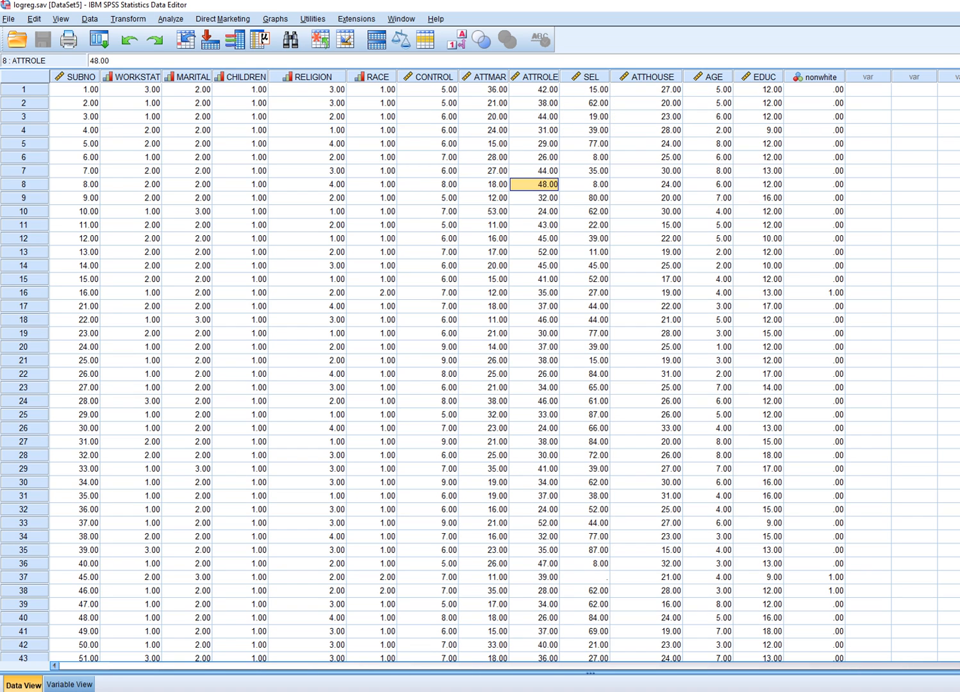
pyautogui.moveTo(430, 76); pyautogui.dragTo(647, 77)
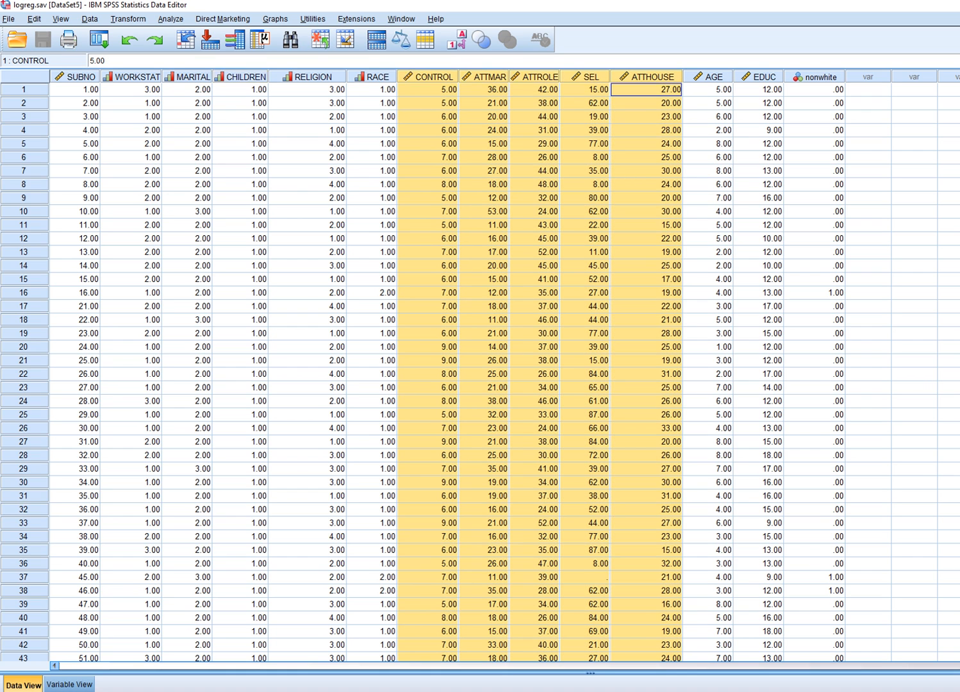
pyautogui.click(241, 76)
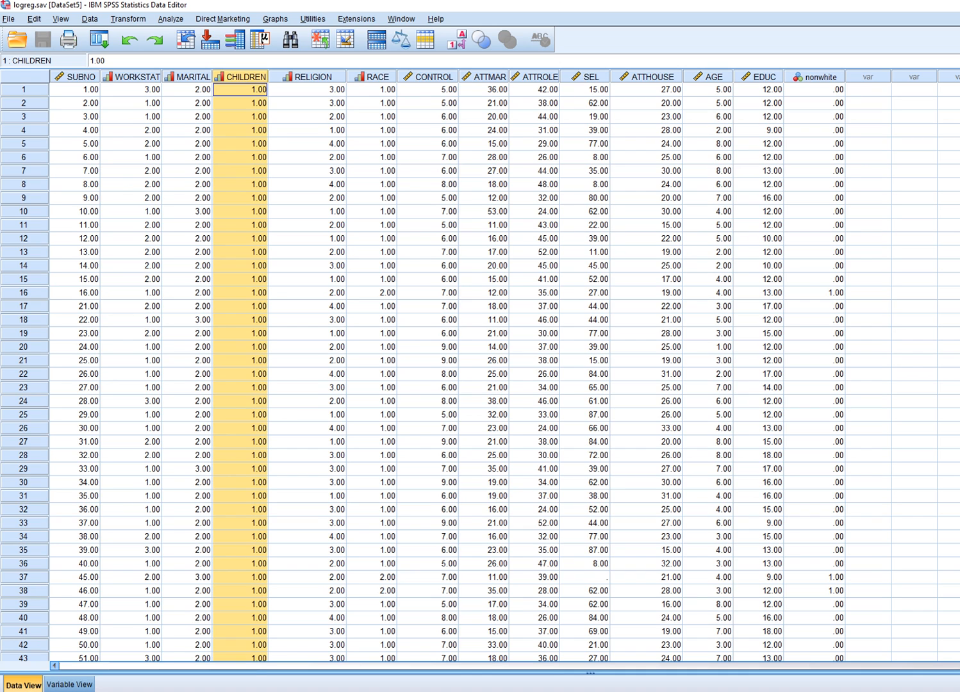
pyautogui.click(427, 185)
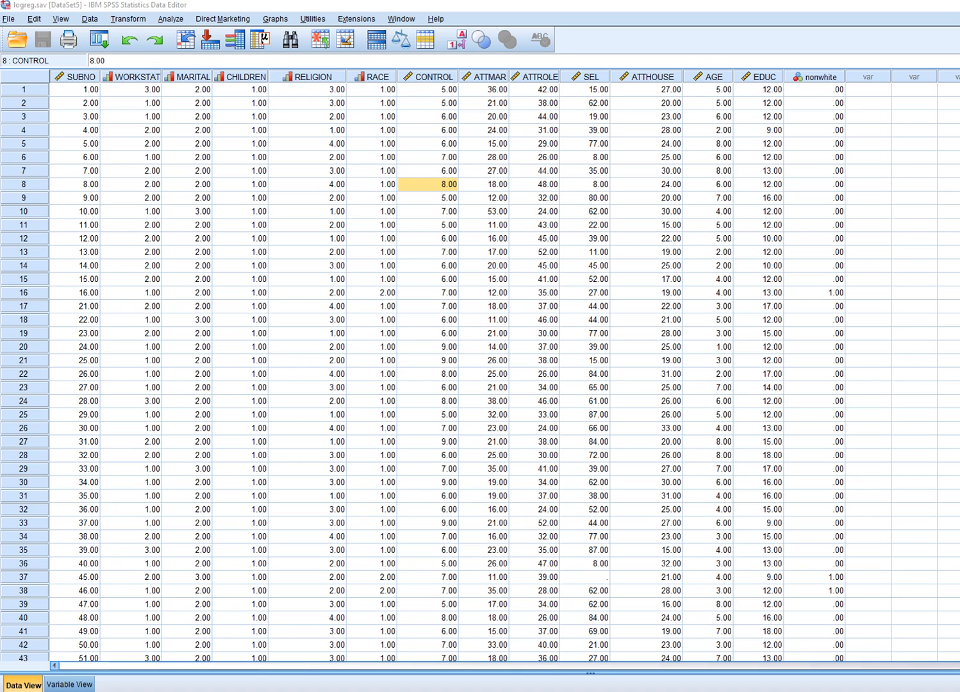
# Step: Annotate the screen with "nested models" and a diagram of four numbered predictor boxes with arrows to one outcome box
pyautogui.moveTo(467, 117)
pyautogui.mouseDown()
pyautogui.moveTo(458, 139)
pyautogui.moveTo(483, 118)
pyautogui.moveTo(496, 132)
pyautogui.moveTo(507, 121)
pyautogui.moveTo(504, 134)
pyautogui.moveTo(526, 113)
pyautogui.moveTo(524, 129)
pyautogui.moveTo(542, 116)
pyautogui.moveTo(552, 130)
pyautogui.moveTo(558, 119)
pyautogui.moveTo(616, 122)
pyautogui.mouseUp()
pyautogui.moveTo(627, 114)
pyautogui.mouseDown()
pyautogui.moveTo(643, 123)
pyautogui.moveTo(667, 114)
pyautogui.moveTo(682, 118)
pyautogui.moveTo(677, 126)
pyautogui.mouseUp()
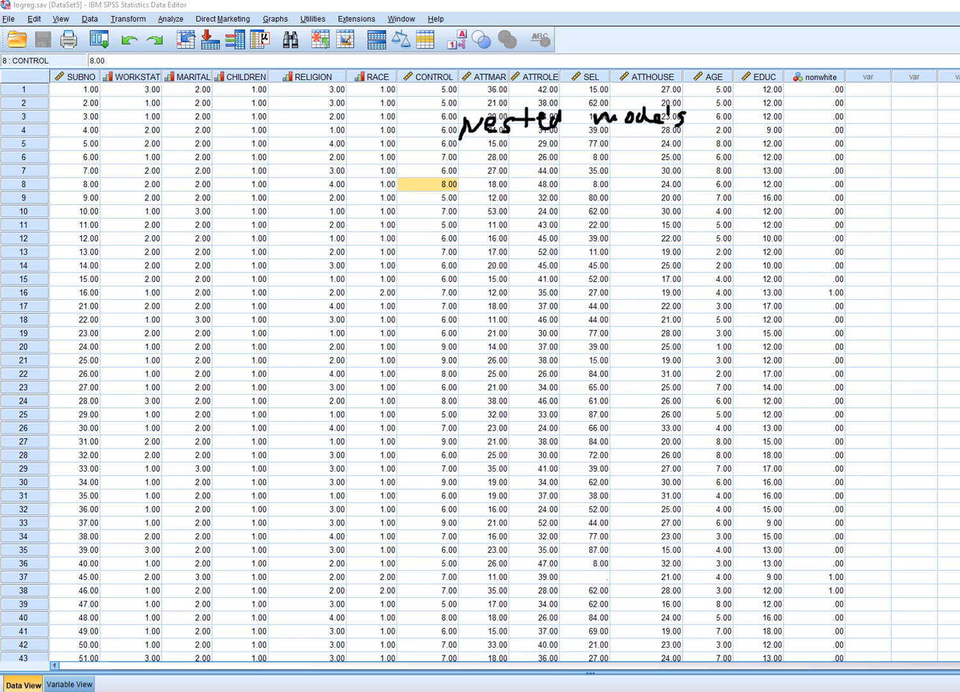
pyautogui.moveTo(460, 263)
pyautogui.mouseDown()
pyautogui.moveTo(460, 284)
pyautogui.moveTo(426, 263)
pyautogui.moveTo(459, 306)
pyautogui.moveTo(425, 301)
pyautogui.moveTo(431, 318)
pyautogui.moveTo(459, 316)
pyautogui.moveTo(460, 348)
pyautogui.moveTo(451, 329)
pyautogui.moveTo(435, 334)
pyautogui.moveTo(460, 349)
pyautogui.moveTo(460, 373)
pyautogui.moveTo(451, 356)
pyautogui.moveTo(434, 371)
pyautogui.moveTo(453, 377)
pyautogui.mouseUp()
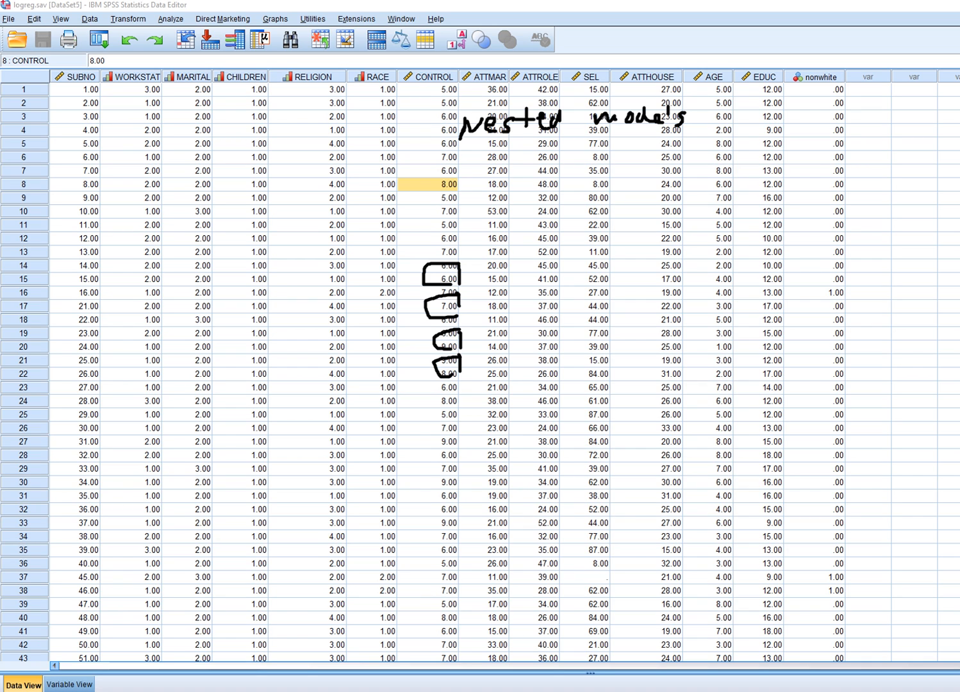
pyautogui.moveTo(617, 286)
pyautogui.mouseDown()
pyautogui.moveTo(618, 312)
pyautogui.moveTo(625, 286)
pyautogui.moveTo(643, 301)
pyautogui.moveTo(618, 312)
pyautogui.mouseUp()
pyautogui.moveTo(461, 273)
pyautogui.mouseDown()
pyautogui.moveTo(604, 300)
pyautogui.moveTo(591, 302)
pyautogui.mouseUp()
pyautogui.moveTo(471, 301); pyautogui.dragTo(590, 302)
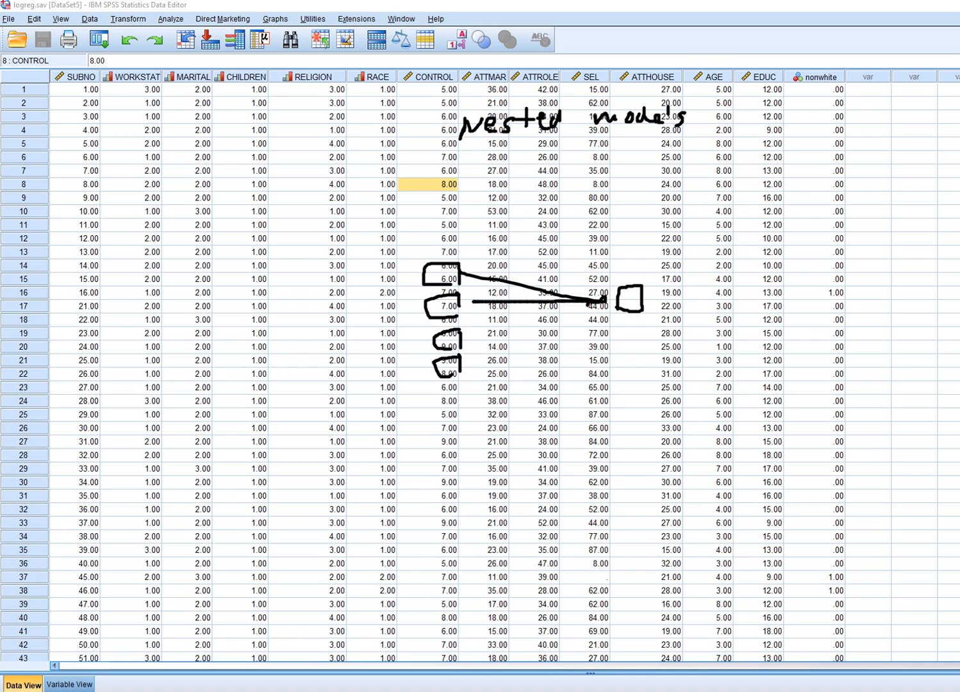
pyautogui.moveTo(471, 334); pyautogui.dragTo(582, 304)
pyautogui.moveTo(585, 314); pyautogui.dragTo(586, 302)
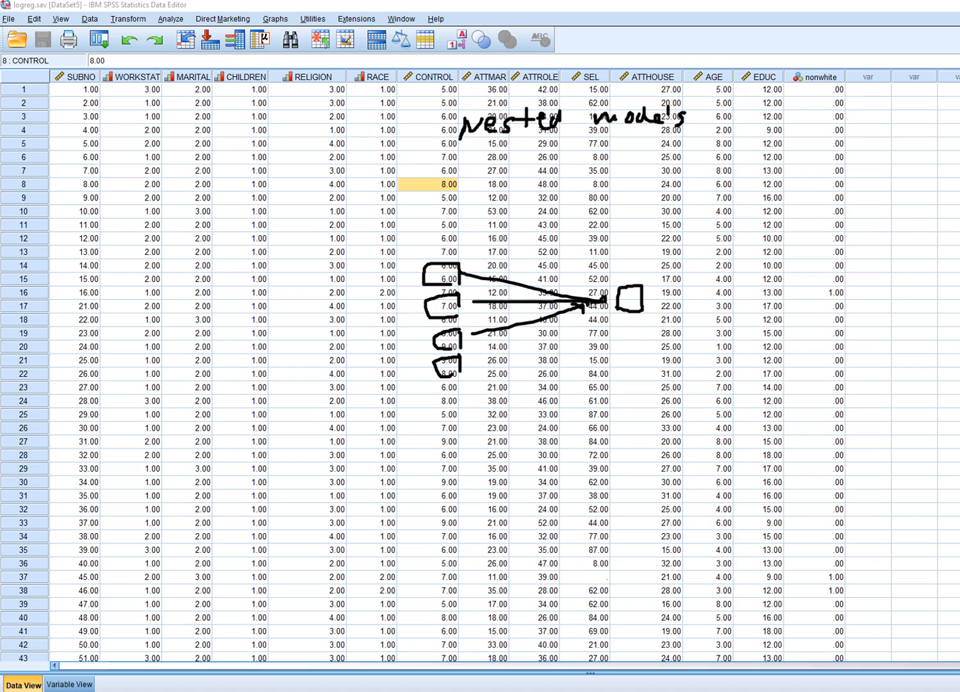
pyautogui.moveTo(470, 363); pyautogui.dragTo(592, 322)
pyautogui.moveTo(439, 265)
pyautogui.mouseDown()
pyautogui.moveTo(451, 336)
pyautogui.moveTo(446, 374)
pyautogui.mouseUp()
# Step: Sketch two reduced models below the full one, with predictors 1 and 3 and predictor 1 alone pointing to the outcome
pyautogui.moveTo(476, 417); pyautogui.dragTo(474, 440)
pyautogui.moveTo(429, 412)
pyautogui.mouseDown()
pyautogui.moveTo(478, 412)
pyautogui.moveTo(436, 447)
pyautogui.moveTo(472, 438)
pyautogui.moveTo(457, 432)
pyautogui.moveTo(478, 467)
pyautogui.moveTo(439, 460)
pyautogui.moveTo(443, 478)
pyautogui.moveTo(471, 475)
pyautogui.moveTo(464, 461)
pyautogui.moveTo(460, 470)
pyautogui.mouseUp()
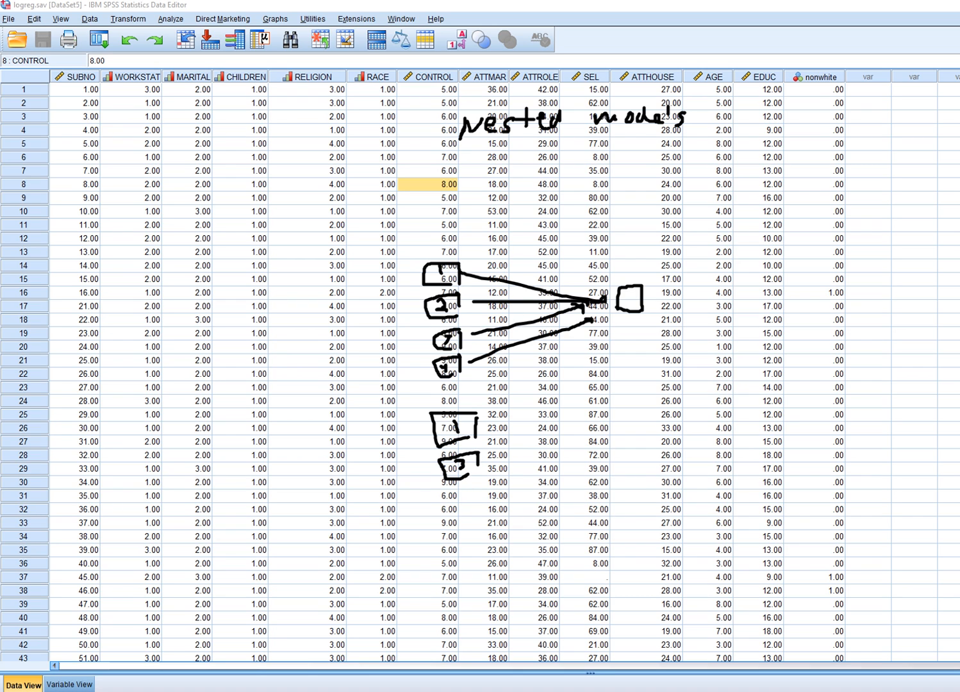
pyautogui.moveTo(588, 427)
pyautogui.mouseDown()
pyautogui.moveTo(589, 443)
pyautogui.moveTo(613, 421)
pyautogui.mouseUp()
pyautogui.moveTo(614, 423)
pyautogui.mouseDown()
pyautogui.moveTo(615, 445)
pyautogui.moveTo(589, 443)
pyautogui.mouseUp()
pyautogui.moveTo(494, 423); pyautogui.dragTo(570, 436)
pyautogui.moveTo(494, 453); pyautogui.dragTo(563, 460)
pyautogui.moveTo(481, 518)
pyautogui.mouseDown()
pyautogui.moveTo(484, 538)
pyautogui.moveTo(442, 518)
pyautogui.moveTo(443, 537)
pyautogui.mouseUp()
pyautogui.moveTo(443, 537)
pyautogui.mouseDown()
pyautogui.moveTo(564, 523)
pyautogui.moveTo(559, 533)
pyautogui.moveTo(568, 516)
pyautogui.moveTo(610, 524)
pyautogui.moveTo(567, 508)
pyautogui.moveTo(572, 522)
pyautogui.mouseUp()
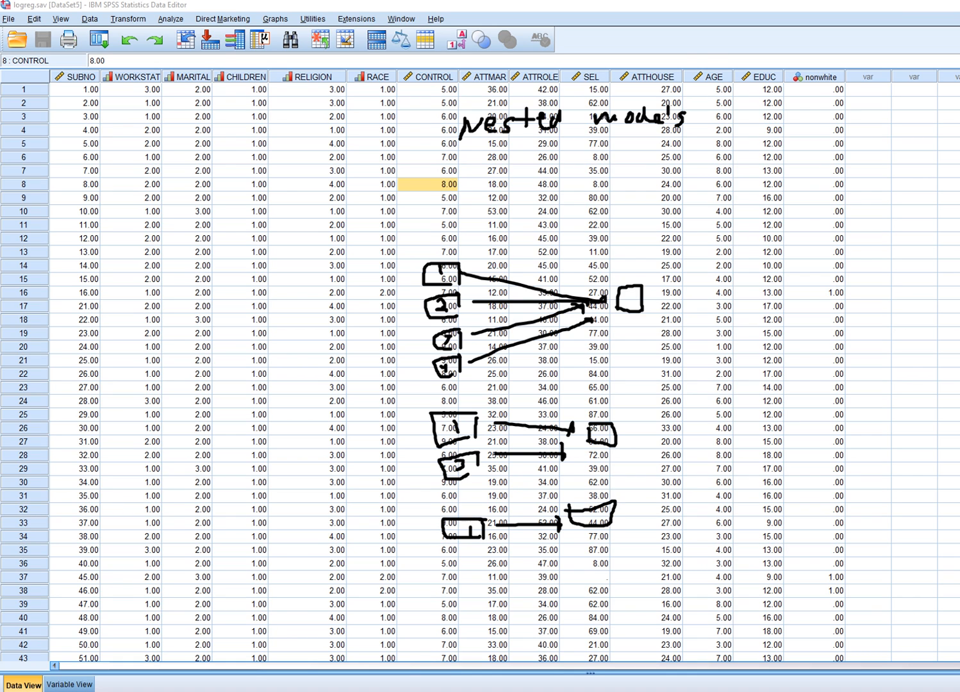
# Step: Label the three sketched models M1, M2 and M3, tick each and underline the heading, finishing by clearing the annotations
pyautogui.moveTo(707, 253)
pyautogui.mouseDown()
pyautogui.moveTo(723, 252)
pyautogui.moveTo(732, 265)
pyautogui.mouseUp()
pyautogui.moveTo(705, 393); pyautogui.dragTo(741, 407)
pyautogui.moveTo(690, 490)
pyautogui.mouseDown()
pyautogui.moveTo(726, 499)
pyautogui.moveTo(722, 512)
pyautogui.mouseUp()
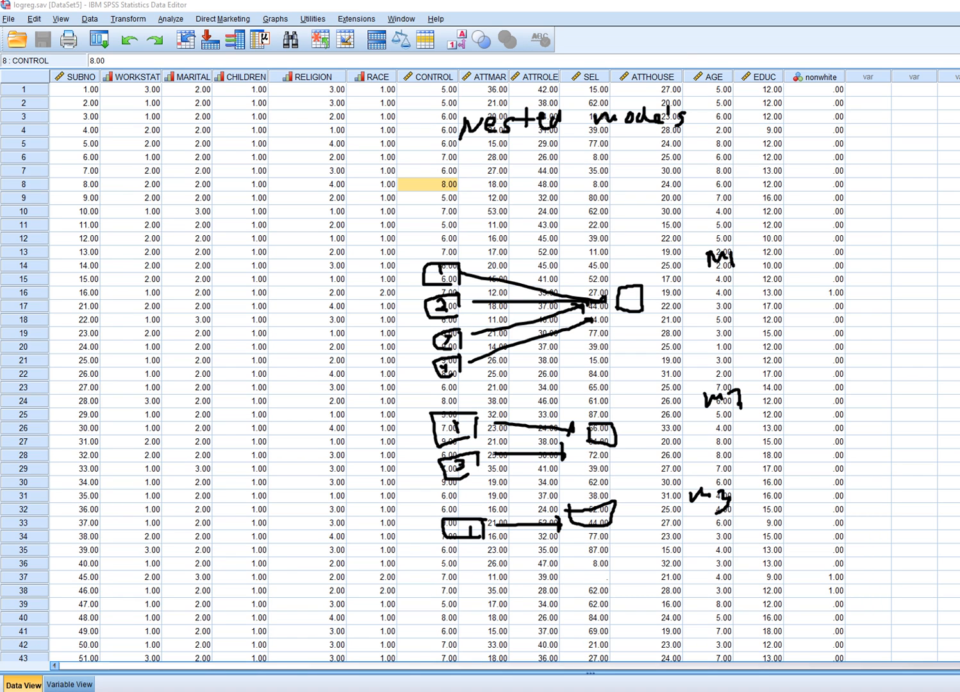
pyautogui.moveTo(402, 249); pyautogui.dragTo(438, 236)
pyautogui.moveTo(407, 525); pyautogui.dragTo(423, 518)
pyautogui.moveTo(393, 414)
pyautogui.mouseDown()
pyautogui.moveTo(398, 422)
pyautogui.moveTo(412, 403)
pyautogui.mouseUp()
pyautogui.moveTo(476, 152); pyautogui.dragTo(645, 144)
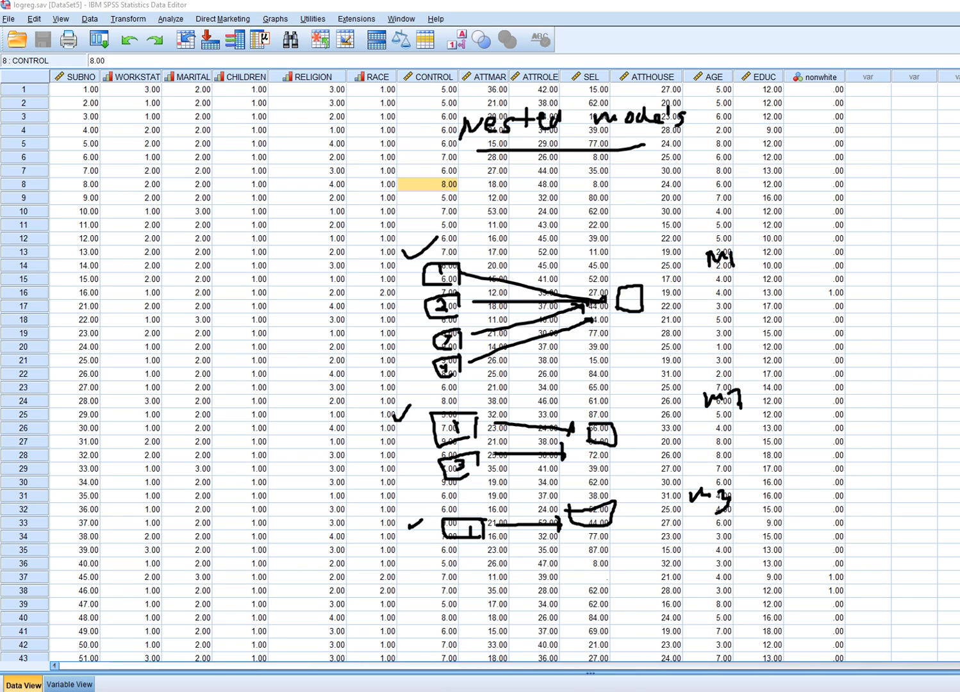
pyautogui.press('Escape')
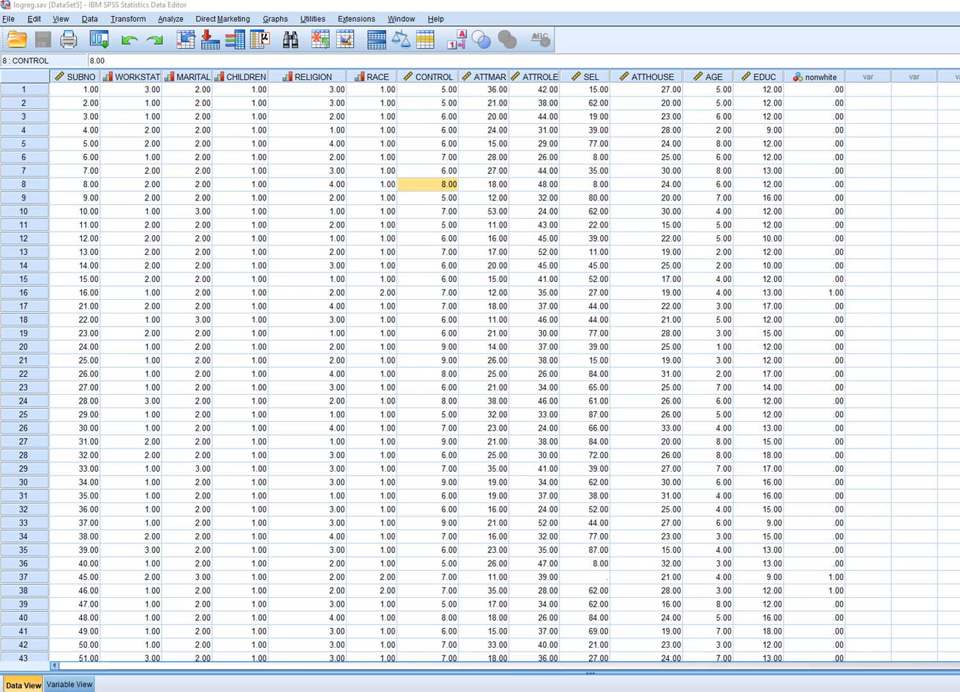
# Step: Sketch an outcome box C with boxes for the first three predictors, underlining the CONTROL through ATTHOUSE column names
pyautogui.moveTo(432, 244); pyautogui.dragTo(432, 272)
pyautogui.moveTo(373, 242)
pyautogui.mouseDown()
pyautogui.moveTo(431, 247)
pyautogui.moveTo(377, 275)
pyautogui.moveTo(421, 266)
pyautogui.mouseUp()
pyautogui.moveTo(637, 281)
pyautogui.mouseDown()
pyautogui.moveTo(637, 322)
pyautogui.moveTo(691, 280)
pyautogui.moveTo(698, 311)
pyautogui.moveTo(641, 323)
pyautogui.moveTo(661, 290)
pyautogui.moveTo(679, 306)
pyautogui.mouseUp()
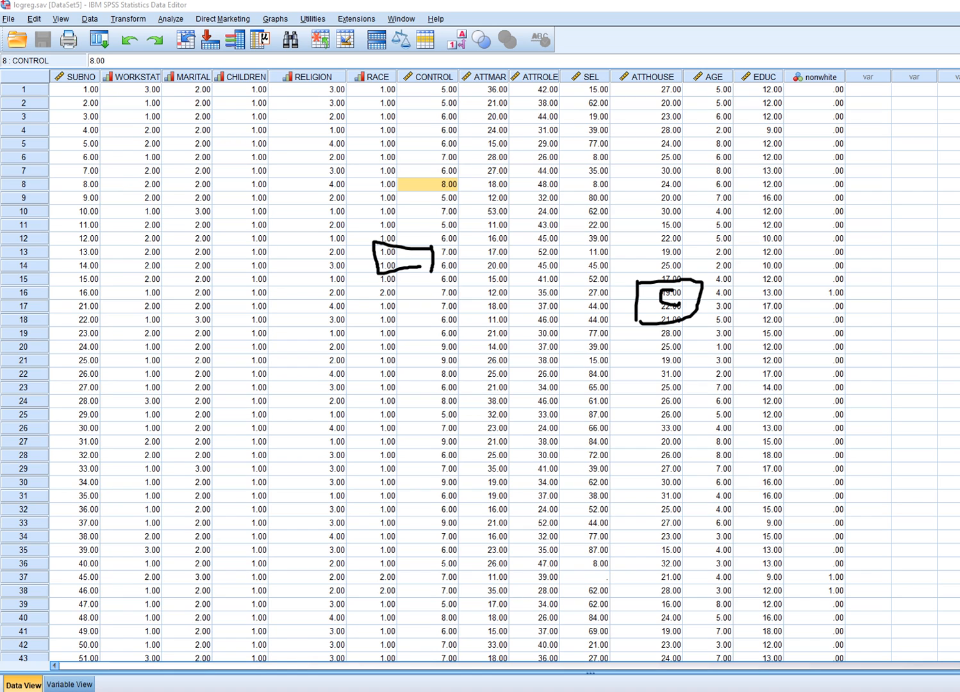
pyautogui.moveTo(398, 251)
pyautogui.mouseDown()
pyautogui.moveTo(388, 262)
pyautogui.moveTo(417, 260)
pyautogui.moveTo(377, 260)
pyautogui.mouseUp()
pyautogui.moveTo(377, 260); pyautogui.dragTo(387, 262)
pyautogui.moveTo(420, 85); pyautogui.dragTo(436, 84)
pyautogui.moveTo(387, 291); pyautogui.dragTo(392, 317)
pyautogui.moveTo(398, 287)
pyautogui.mouseDown()
pyautogui.moveTo(398, 314)
pyautogui.moveTo(411, 302)
pyautogui.moveTo(428, 308)
pyautogui.moveTo(366, 285)
pyautogui.mouseUp()
pyautogui.moveTo(367, 289); pyautogui.dragTo(410, 314)
pyautogui.moveTo(473, 78); pyautogui.dragTo(565, 84)
pyautogui.moveTo(393, 340)
pyautogui.mouseDown()
pyautogui.moveTo(391, 363)
pyautogui.moveTo(413, 347)
pyautogui.moveTo(410, 359)
pyautogui.moveTo(431, 326)
pyautogui.moveTo(383, 342)
pyautogui.moveTo(402, 364)
pyautogui.moveTo(423, 358)
pyautogui.mouseUp()
pyautogui.moveTo(592, 74); pyautogui.dragTo(665, 81)
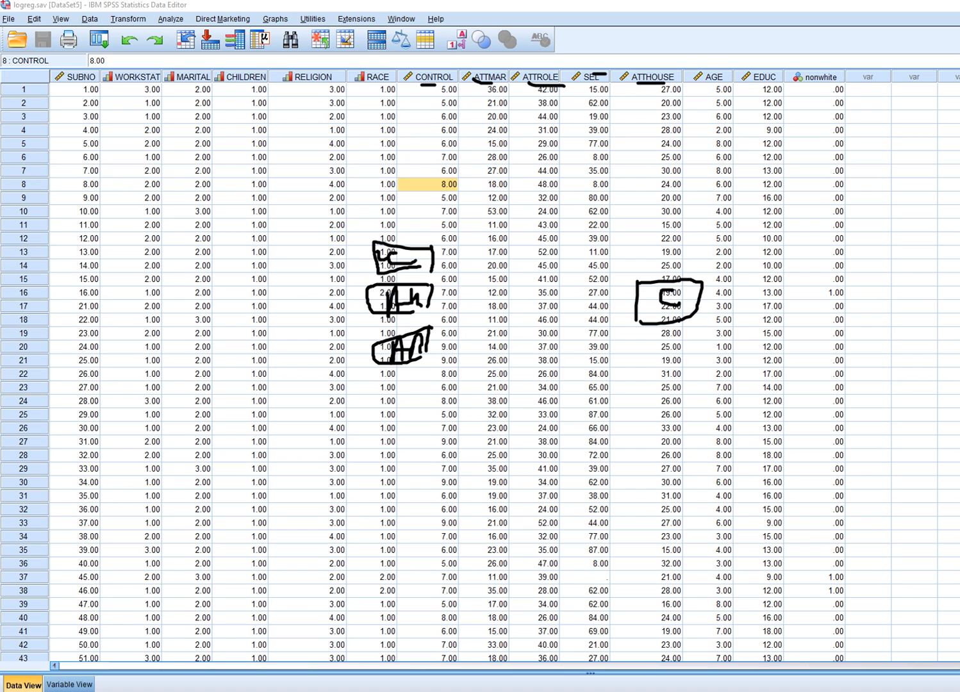
# Step: Add predictor boxes S and H to the sketch and draw arrows from all five predictors to outcome box C
pyautogui.moveTo(395, 387)
pyautogui.mouseDown()
pyautogui.moveTo(404, 392)
pyautogui.moveTo(397, 470)
pyautogui.moveTo(410, 456)
pyautogui.moveTo(423, 460)
pyautogui.moveTo(381, 460)
pyautogui.moveTo(420, 476)
pyautogui.mouseUp()
pyautogui.moveTo(416, 371)
pyautogui.mouseDown()
pyautogui.moveTo(422, 413)
pyautogui.moveTo(374, 408)
pyautogui.moveTo(421, 407)
pyautogui.moveTo(629, 337)
pyautogui.moveTo(626, 349)
pyautogui.mouseUp()
pyautogui.moveTo(442, 387); pyautogui.dragTo(606, 330)
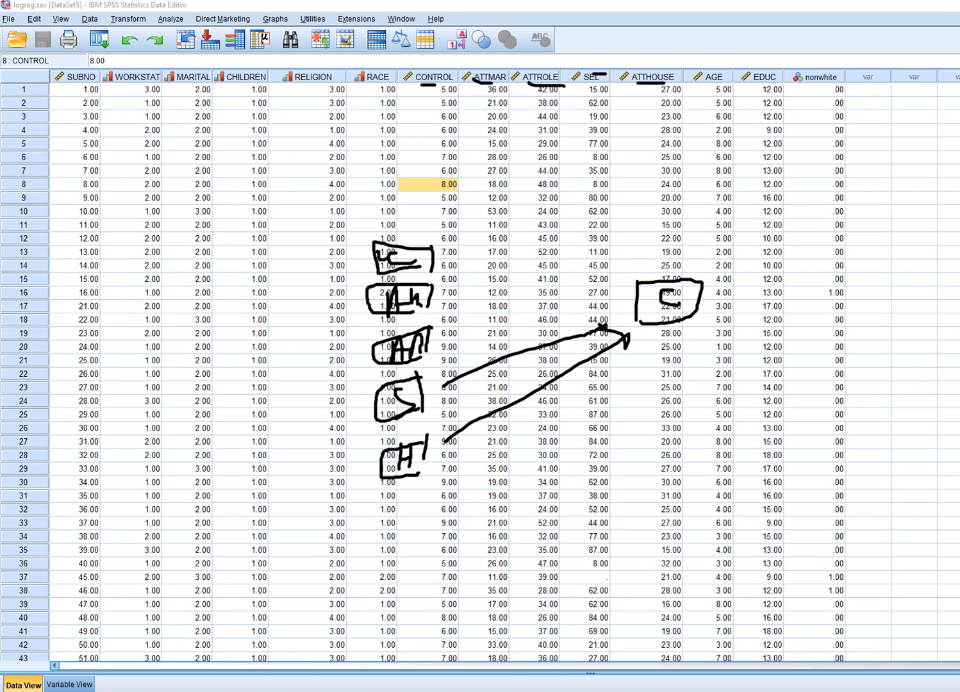
pyautogui.moveTo(437, 335)
pyautogui.mouseDown()
pyautogui.moveTo(595, 309)
pyautogui.moveTo(596, 301)
pyautogui.mouseUp()
pyautogui.moveTo(449, 292); pyautogui.dragTo(594, 285)
pyautogui.moveTo(448, 252); pyautogui.dragTo(598, 265)
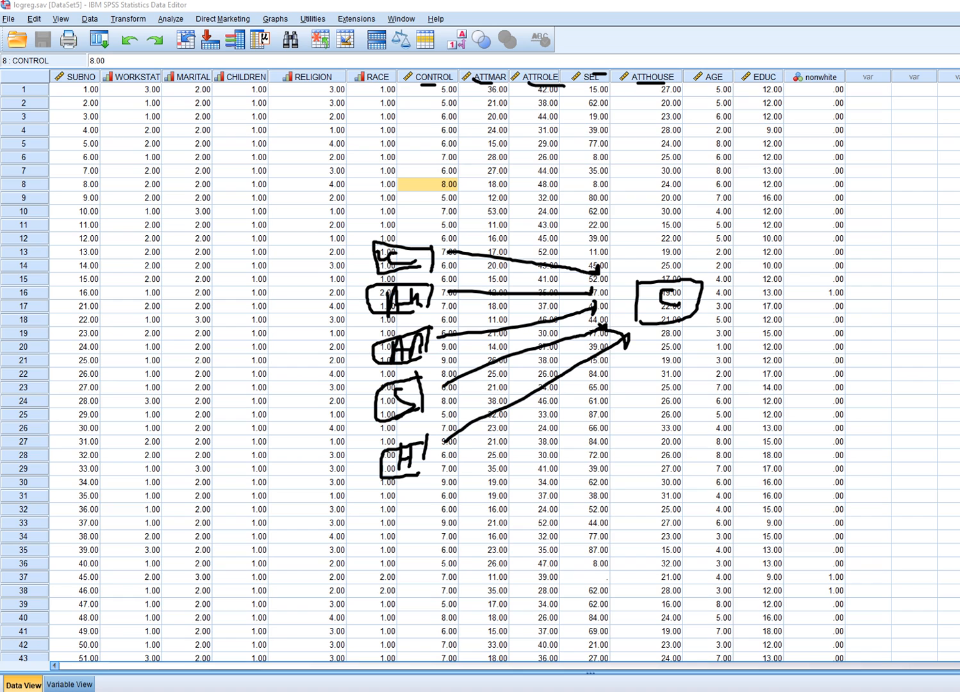
# Step: Sketch two reduced models beside the full one, LC pointing to C and LC with H pointing to C
pyautogui.moveTo(688, 280)
pyautogui.mouseDown()
pyautogui.moveTo(716, 269)
pyautogui.moveTo(728, 280)
pyautogui.mouseUp()
pyautogui.moveTo(662, 468)
pyautogui.mouseDown()
pyautogui.moveTo(659, 493)
pyautogui.moveTo(683, 473)
pyautogui.moveTo(771, 480)
pyautogui.mouseUp()
pyautogui.moveTo(763, 462); pyautogui.dragTo(800, 471)
pyautogui.moveTo(805, 460); pyautogui.dragTo(818, 472)
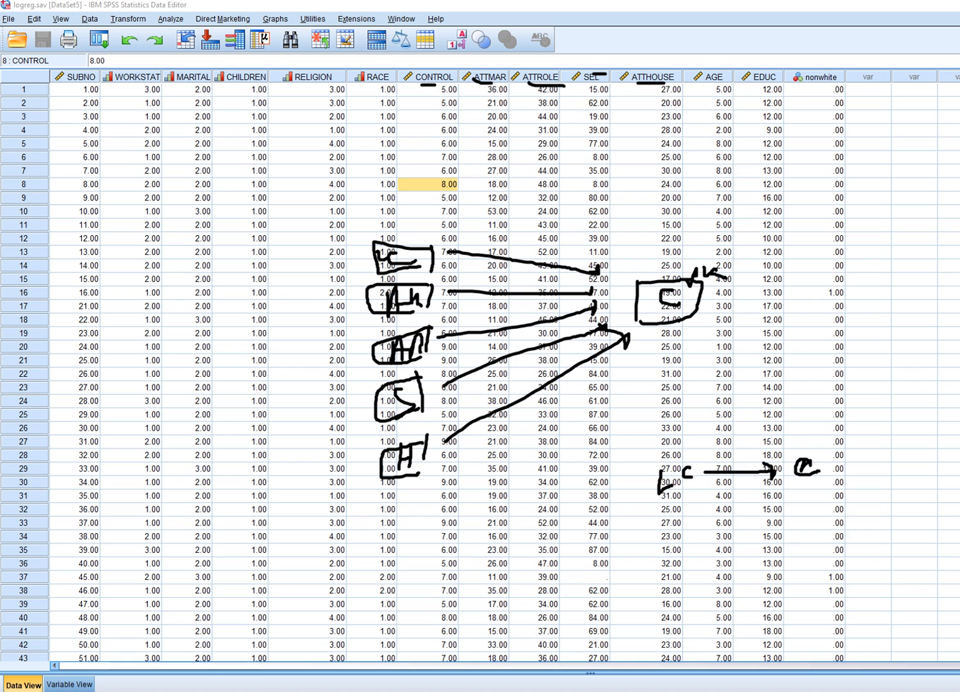
pyautogui.moveTo(662, 535)
pyautogui.mouseDown()
pyautogui.moveTo(678, 549)
pyautogui.moveTo(691, 545)
pyautogui.moveTo(662, 585)
pyautogui.moveTo(676, 571)
pyautogui.mouseUp()
pyautogui.moveTo(760, 552)
pyautogui.mouseDown()
pyautogui.moveTo(749, 563)
pyautogui.moveTo(757, 563)
pyautogui.mouseUp()
pyautogui.moveTo(706, 576)
pyautogui.mouseDown()
pyautogui.moveTo(732, 567)
pyautogui.moveTo(726, 550)
pyautogui.mouseUp()
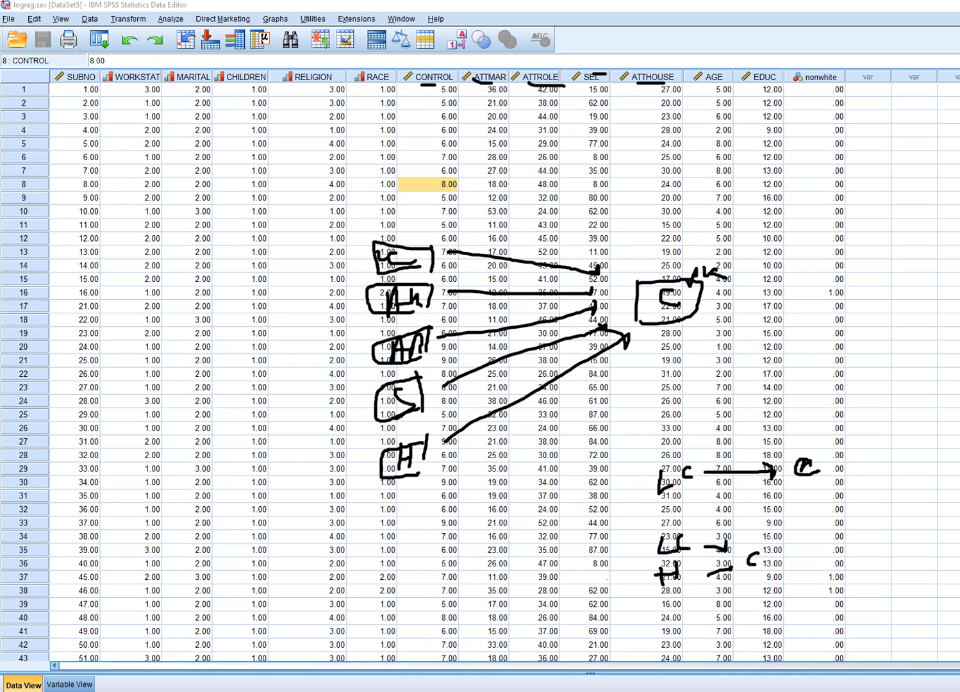
# Step: Mark the full and both reduced models with check strokes, then clear all annotations from the screen
pyautogui.moveTo(836, 454); pyautogui.dragTo(855, 439)
pyautogui.moveTo(803, 544); pyautogui.dragTo(836, 530)
pyautogui.moveTo(728, 244); pyautogui.dragTo(778, 218)
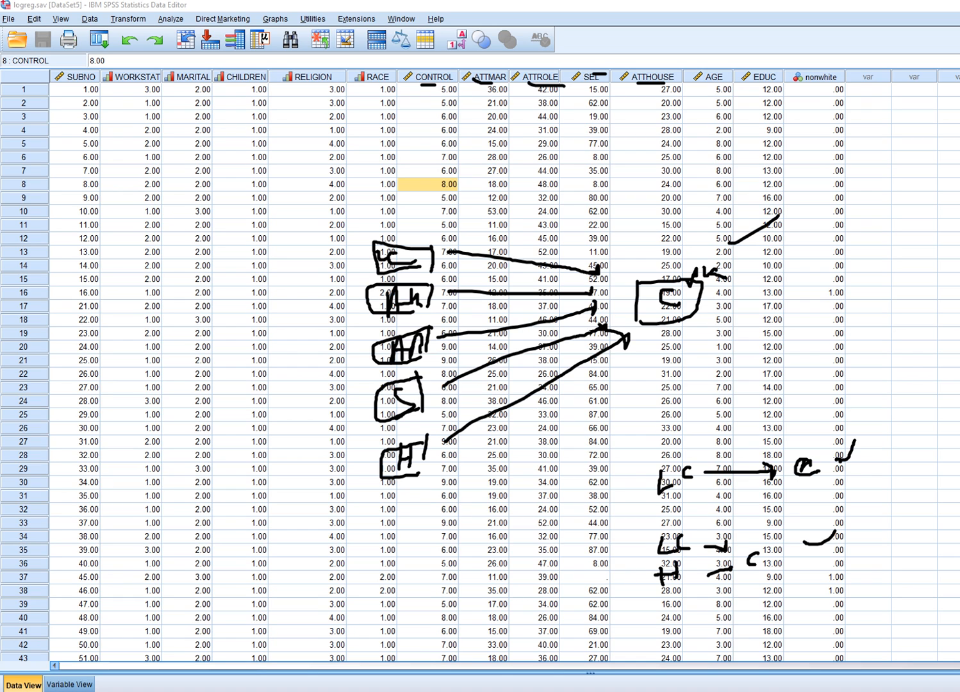
pyautogui.moveTo(660, 494); pyautogui.dragTo(801, 493)
pyautogui.moveTo(653, 450)
pyautogui.mouseDown()
pyautogui.moveTo(656, 494)
pyautogui.moveTo(623, 510)
pyautogui.moveTo(635, 557)
pyautogui.mouseUp()
pyautogui.press('Escape')
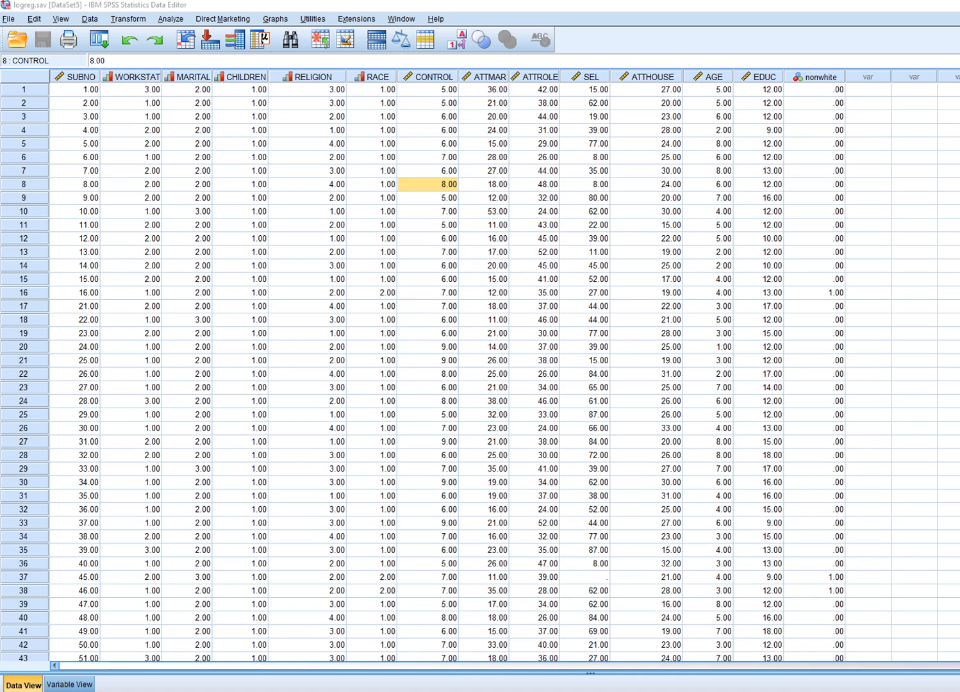
pyautogui.click(171, 19)
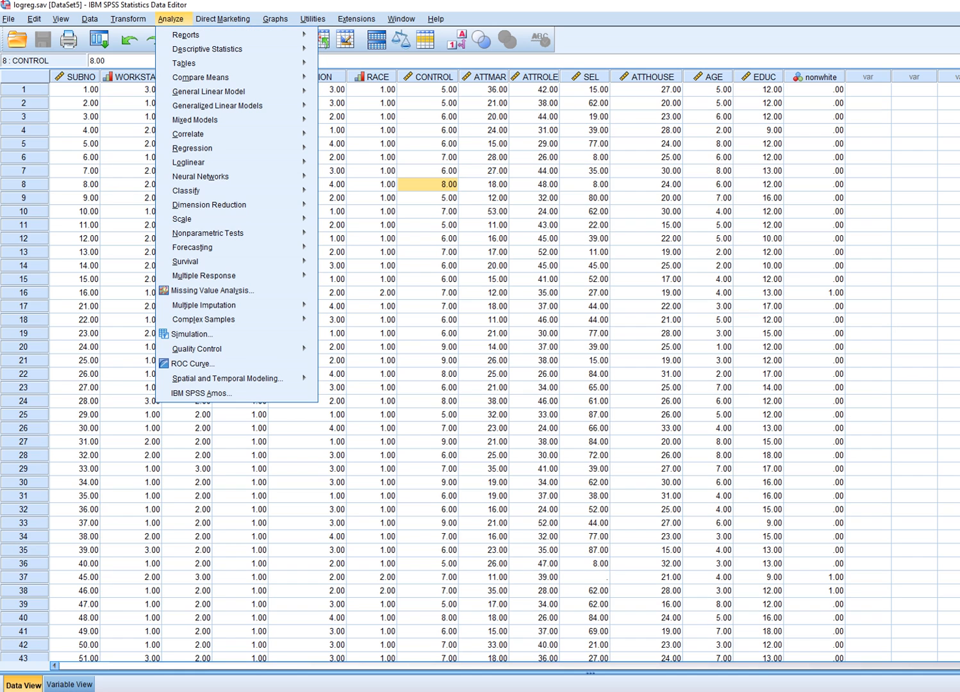
pyautogui.moveTo(193, 148)
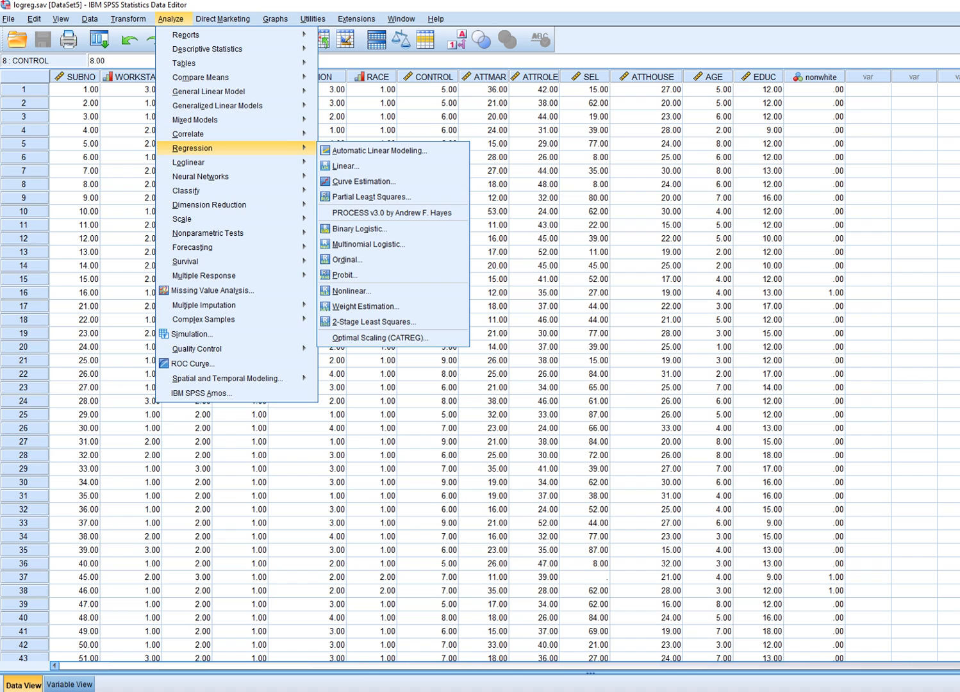
pyautogui.click(275, 19)
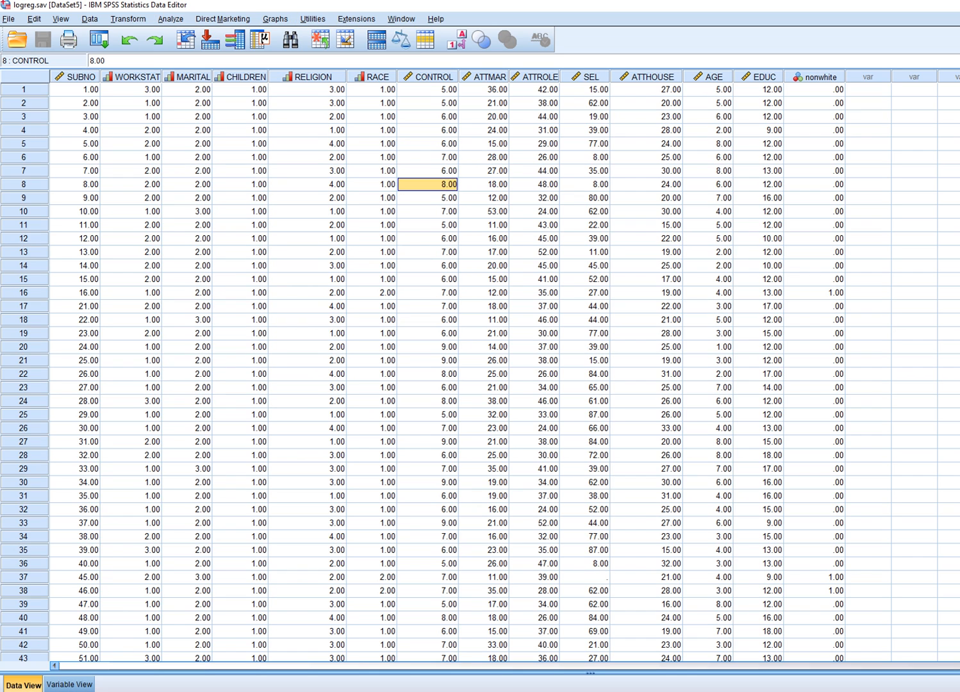
# Step: Annotate the screen with the word "Empirical" and a plus sign and dash below it, then clear the annotations
pyautogui.hotkey('alt', 'Tab')
pyautogui.moveTo(540, 296)
pyautogui.mouseDown()
pyautogui.moveTo(566, 319)
pyautogui.moveTo(561, 289)
pyautogui.mouseUp()
pyautogui.moveTo(579, 296)
pyautogui.mouseDown()
pyautogui.moveTo(579, 305)
pyautogui.moveTo(588, 292)
pyautogui.moveTo(598, 314)
pyautogui.moveTo(631, 262)
pyautogui.mouseUp()
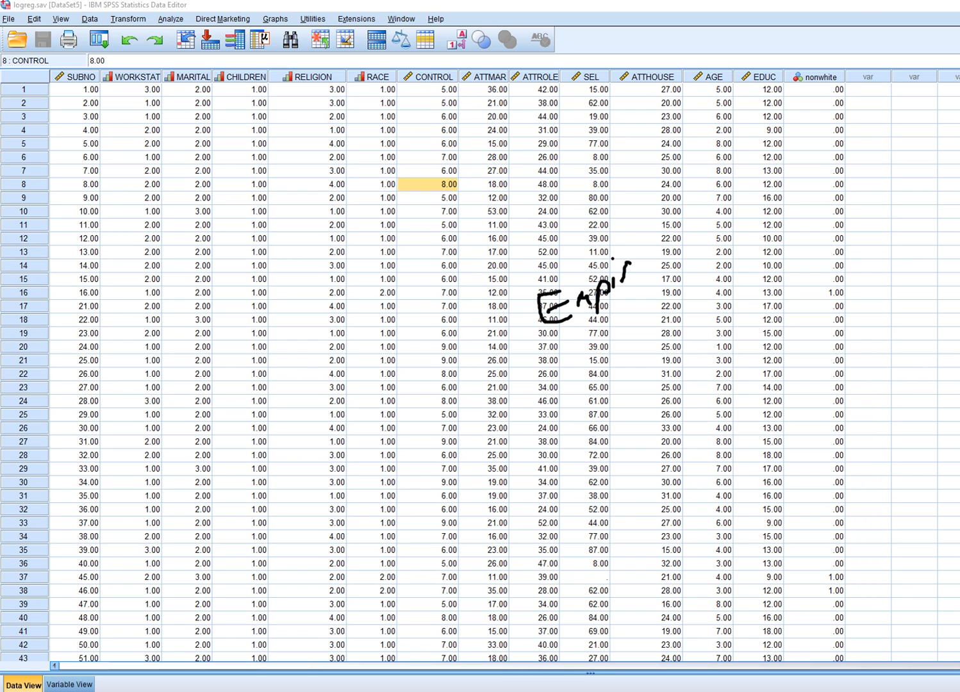
pyautogui.moveTo(640, 262); pyautogui.dragTo(652, 267)
pyautogui.click(643, 251)
pyautogui.moveTo(663, 255)
pyautogui.mouseDown()
pyautogui.moveTo(667, 264)
pyautogui.moveTo(673, 253)
pyautogui.mouseUp()
pyautogui.moveTo(566, 414)
pyautogui.mouseDown()
pyautogui.moveTo(566, 442)
pyautogui.moveTo(584, 423)
pyautogui.moveTo(570, 445)
pyautogui.moveTo(563, 430)
pyautogui.mouseUp()
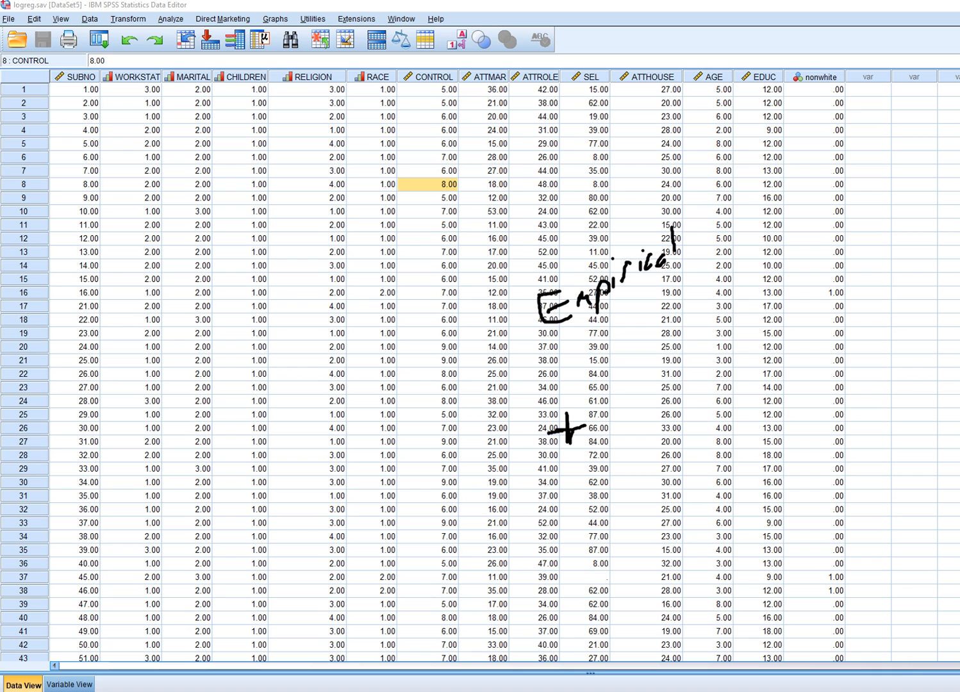
pyautogui.moveTo(545, 496); pyautogui.dragTo(584, 494)
pyautogui.press('Escape')
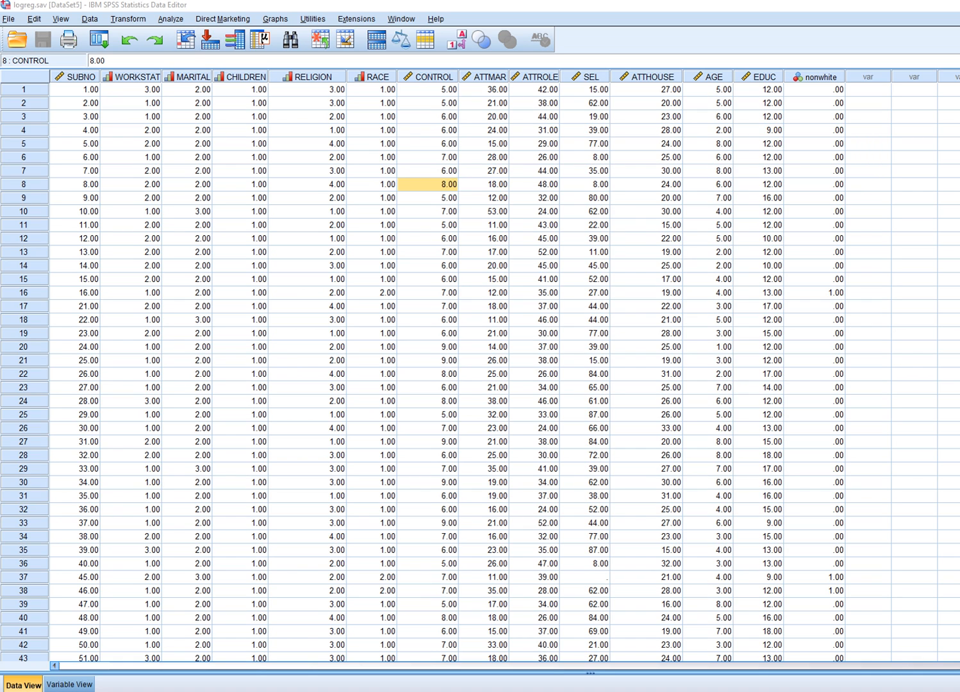
# Step: Write "Hierarchical" as an annotation over the data grid, then clear it
pyautogui.moveTo(604, 317)
pyautogui.mouseDown()
pyautogui.moveTo(609, 342)
pyautogui.moveTo(623, 323)
pyautogui.moveTo(635, 324)
pyautogui.mouseUp()
pyautogui.moveTo(636, 306)
pyautogui.mouseDown()
pyautogui.moveTo(646, 320)
pyautogui.moveTo(699, 290)
pyautogui.moveTo(703, 303)
pyautogui.moveTo(717, 299)
pyautogui.mouseUp()
pyautogui.moveTo(720, 269); pyautogui.dragTo(729, 291)
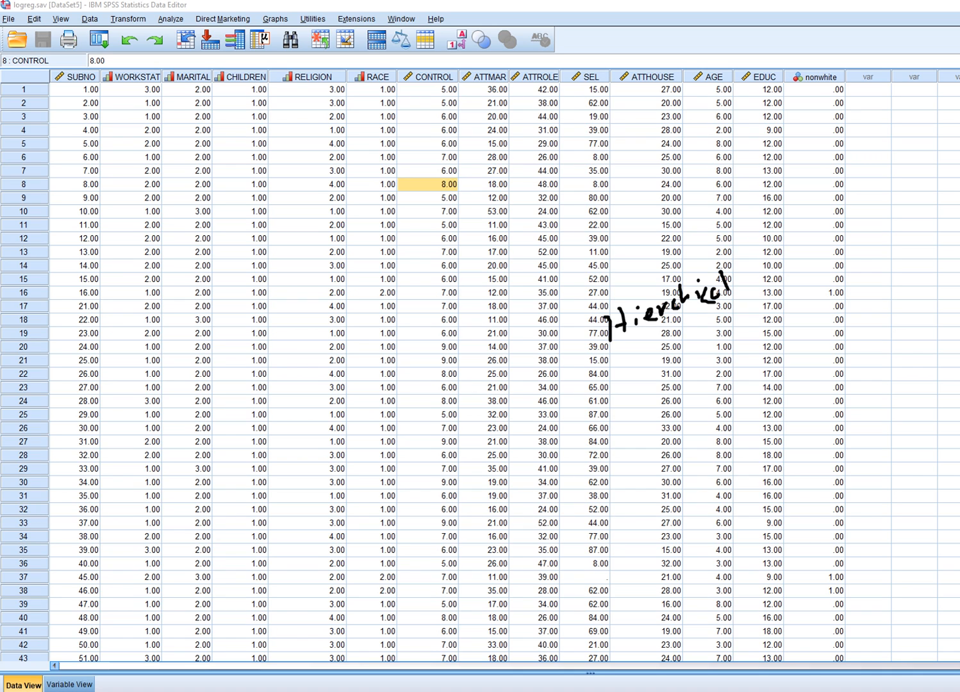
pyautogui.press('Escape')
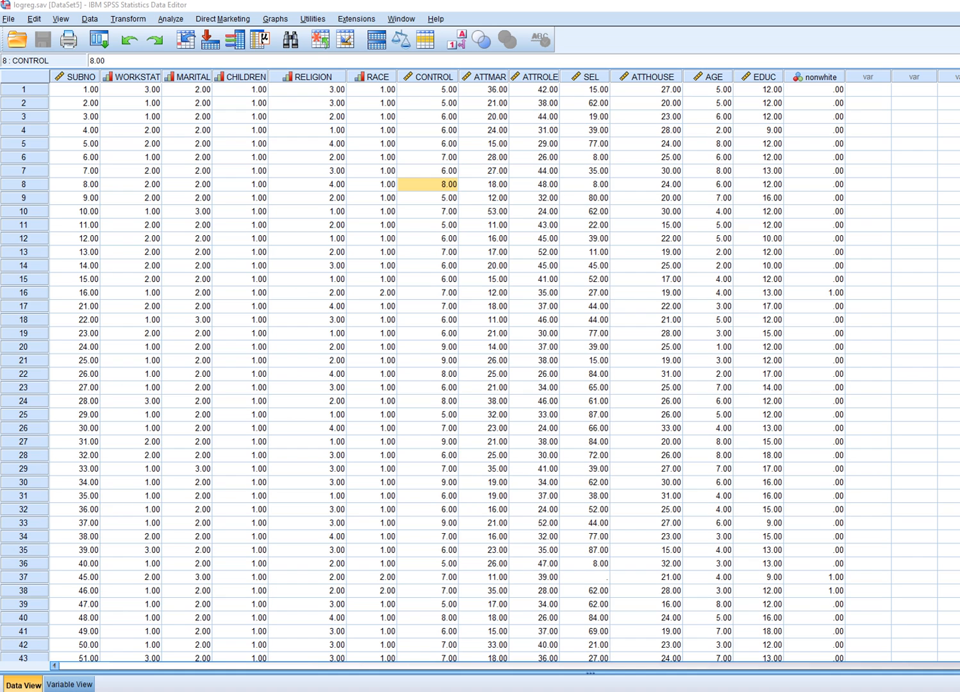
# Step: Open a binary logistic regression, reset its setup and assign Presence of children as the dependent variable
pyautogui.click(171, 19)
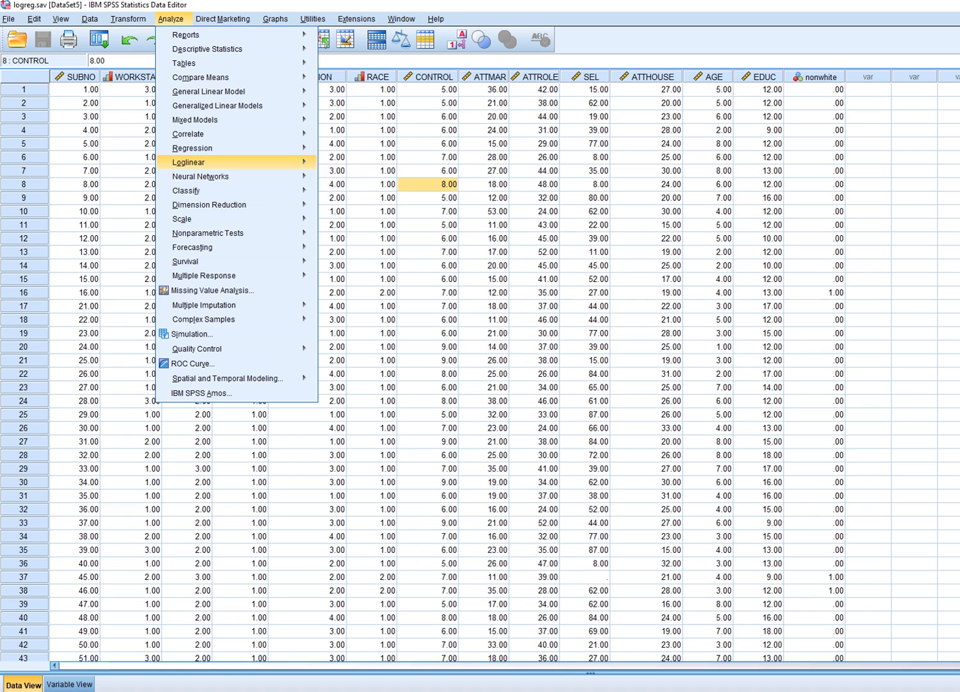
pyautogui.moveTo(188, 162)
pyautogui.moveTo(192, 148)
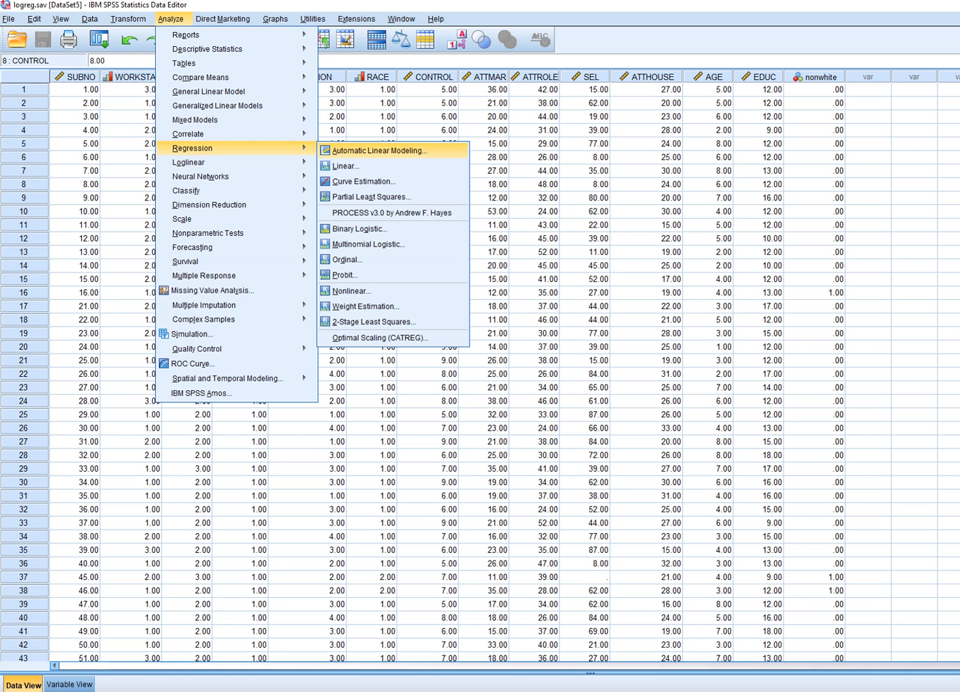
pyautogui.click(359, 226)
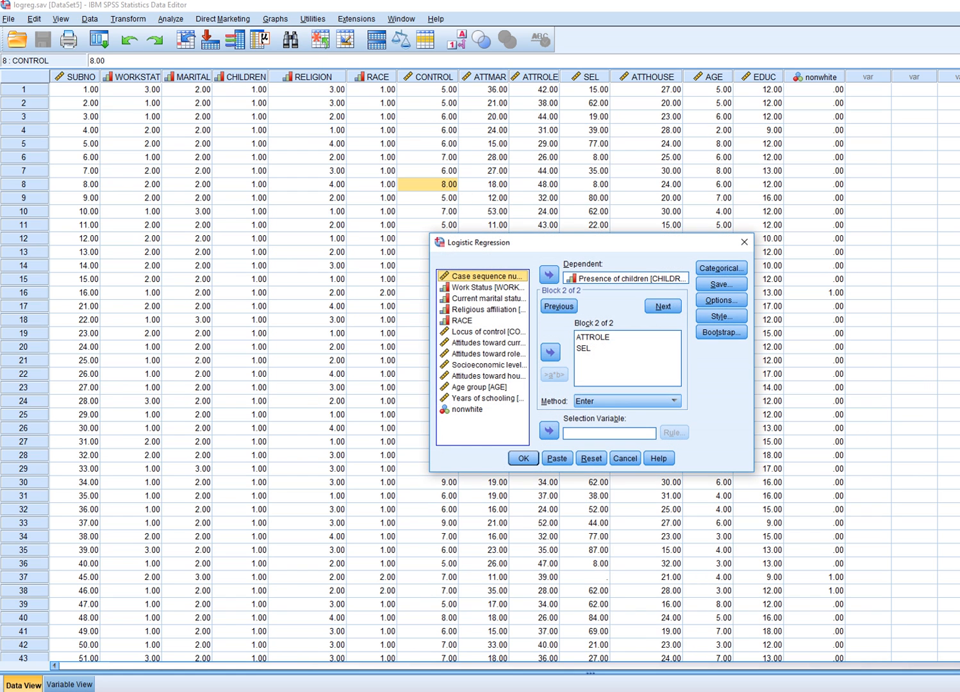
pyautogui.click(591, 458)
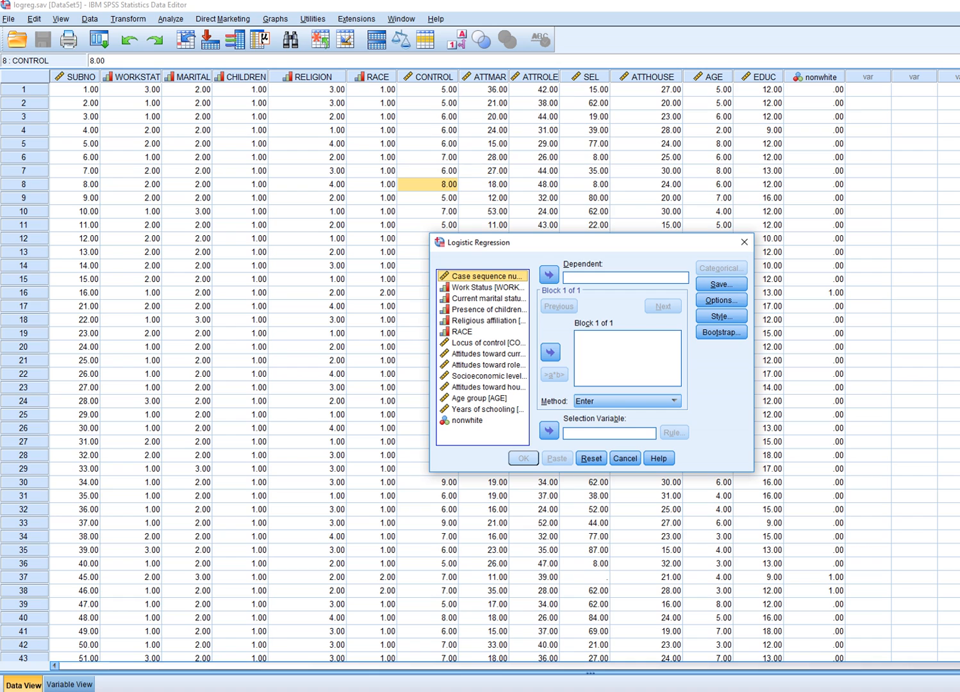
pyautogui.click(488, 309)
pyautogui.click(549, 275)
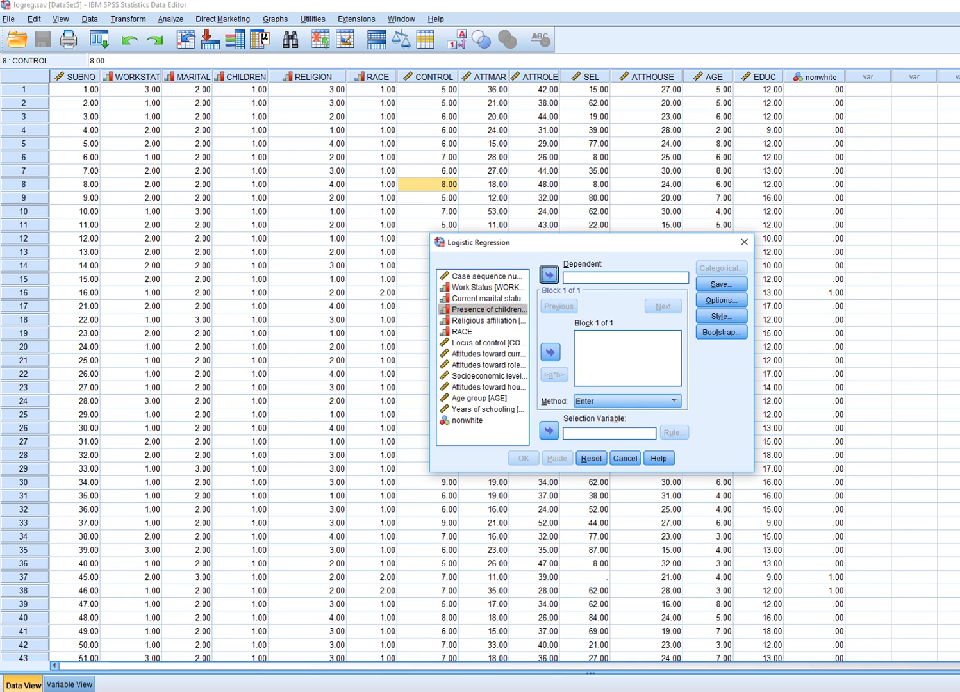
# Step: Add CONTROL, ATTMAR, ATTROLE, SEL and ATTHOUSE as predictors in Block 1
pyautogui.click(488, 332)
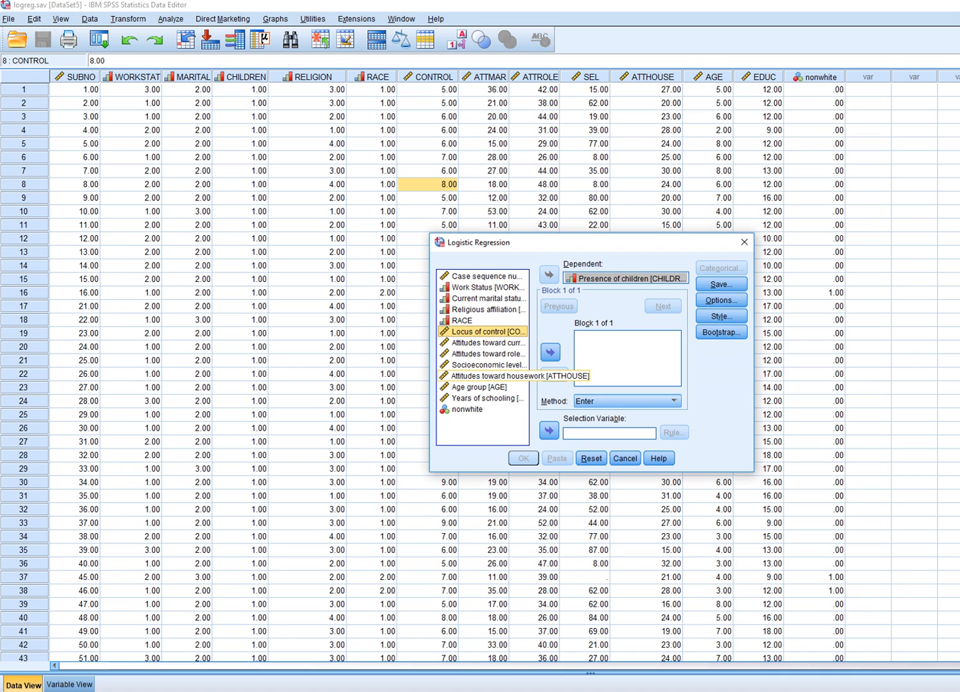
pyautogui.keyDown('shift'); pyautogui.click(487, 376); pyautogui.keyUp('shift')
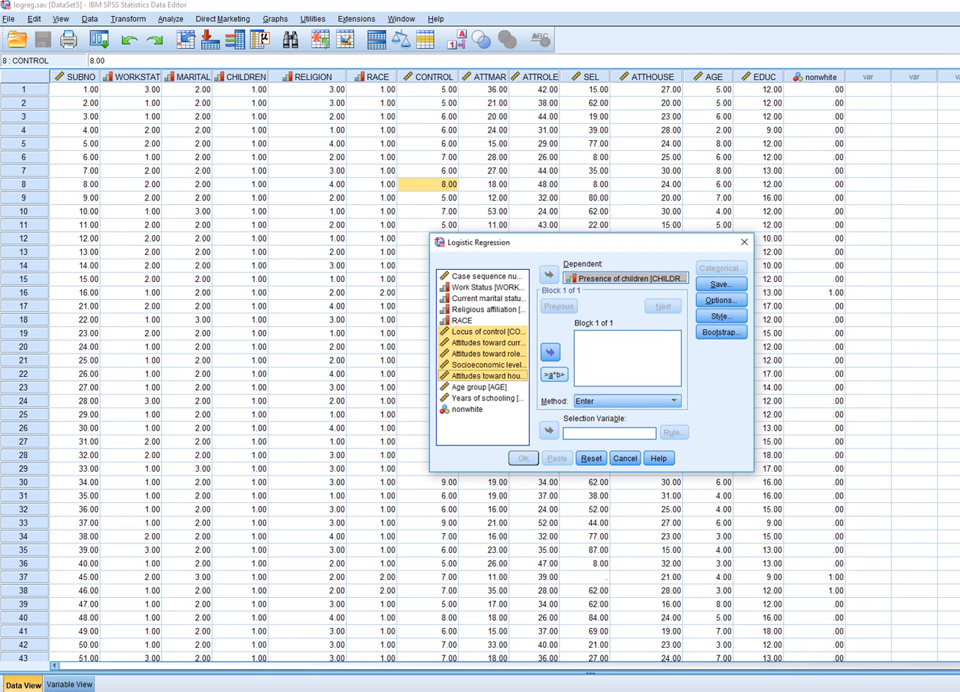
pyautogui.click(550, 352)
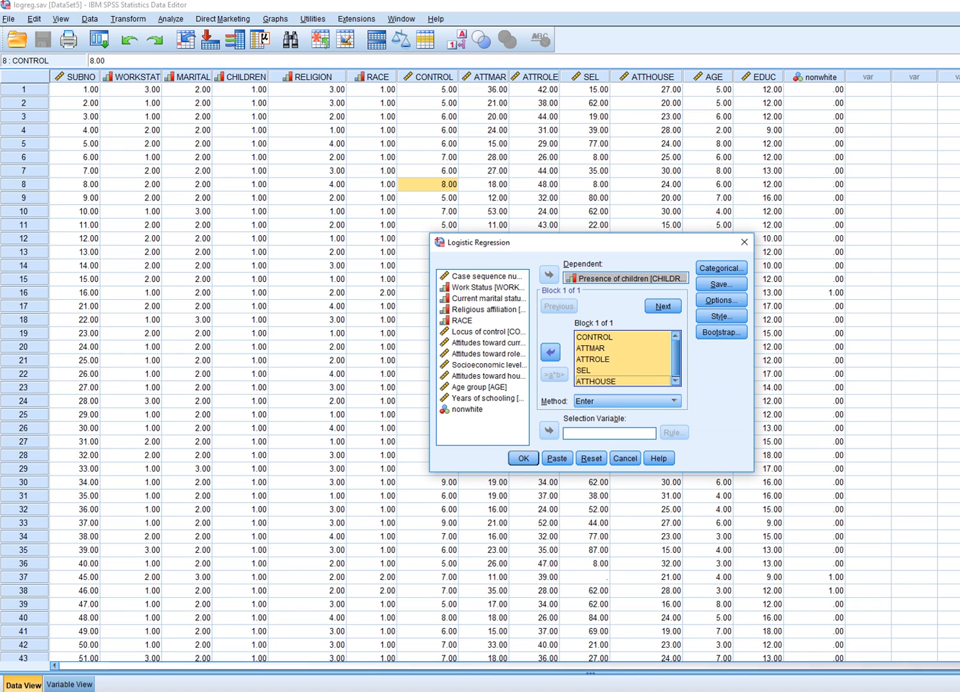
# Step: Underline the Enter method as an annotation and clear it, then run the logistic regression
pyautogui.moveTo(547, 409); pyautogui.dragTo(604, 407)
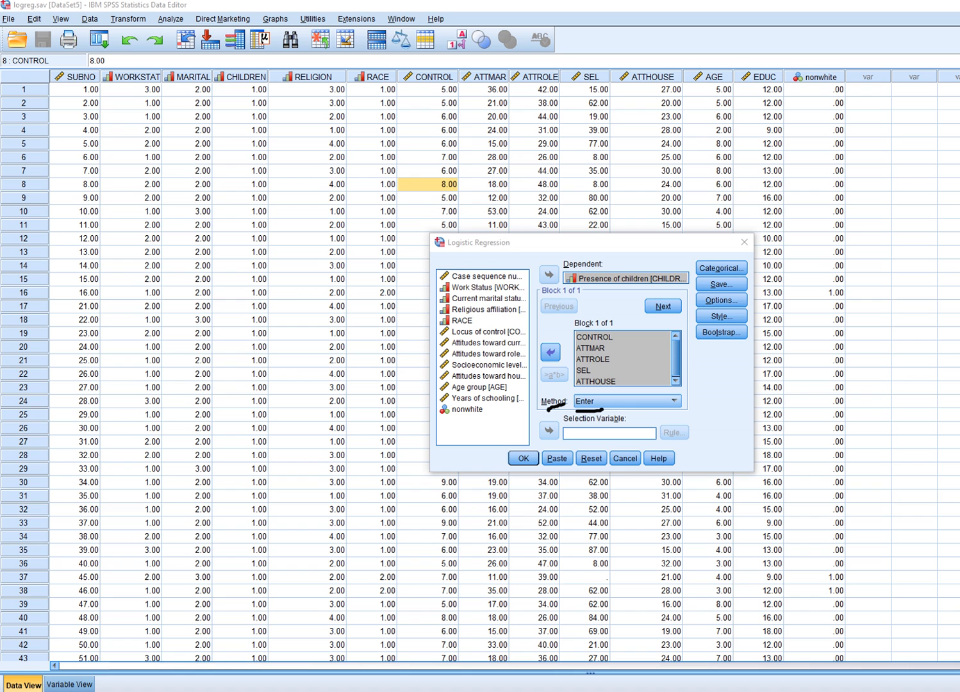
pyautogui.press('Escape')
pyautogui.click(524, 458)
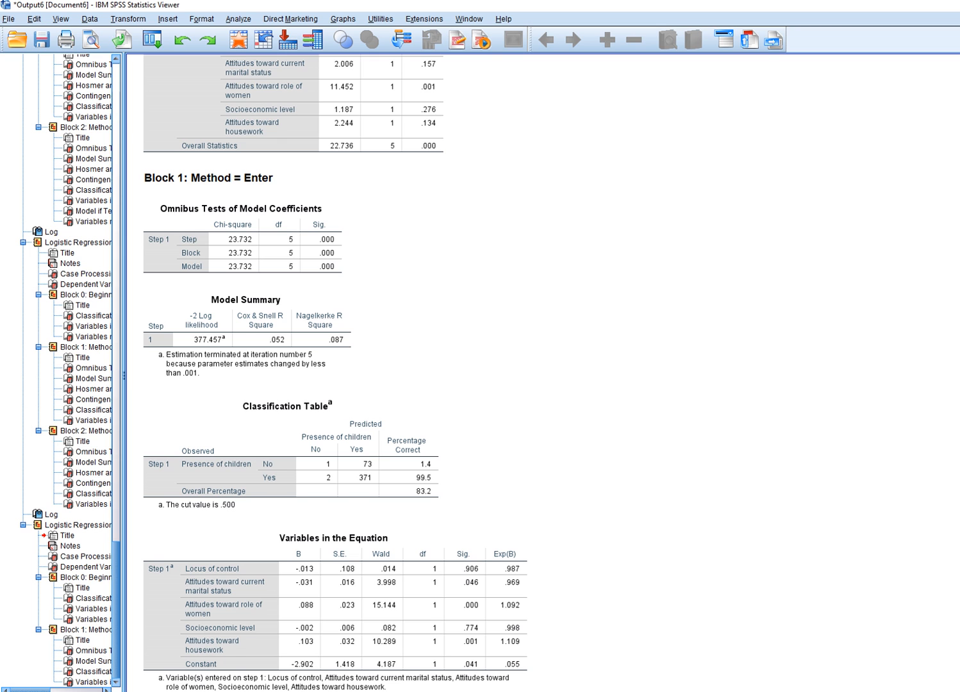
# Step: Beside the Block 0 tables, sketch four stacked predictor boxes and an outcome box, with an arrow from the lowest predictor to the outcome
pyautogui.scroll(10, 334, 372)
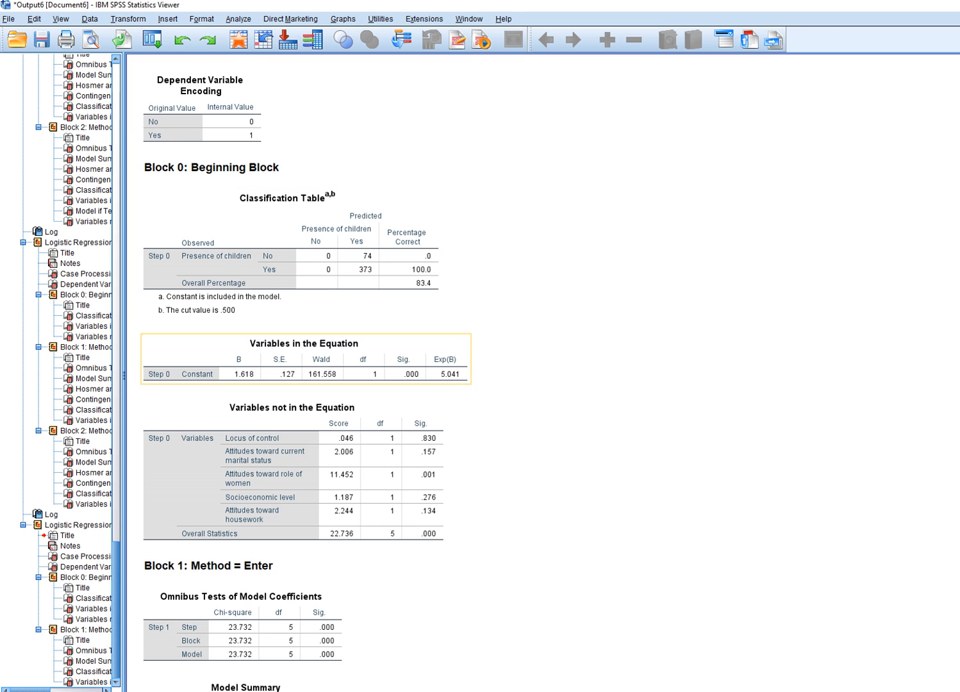
pyautogui.scroll(-1, 306, 360)
pyautogui.scroll(-5, 306, 360)
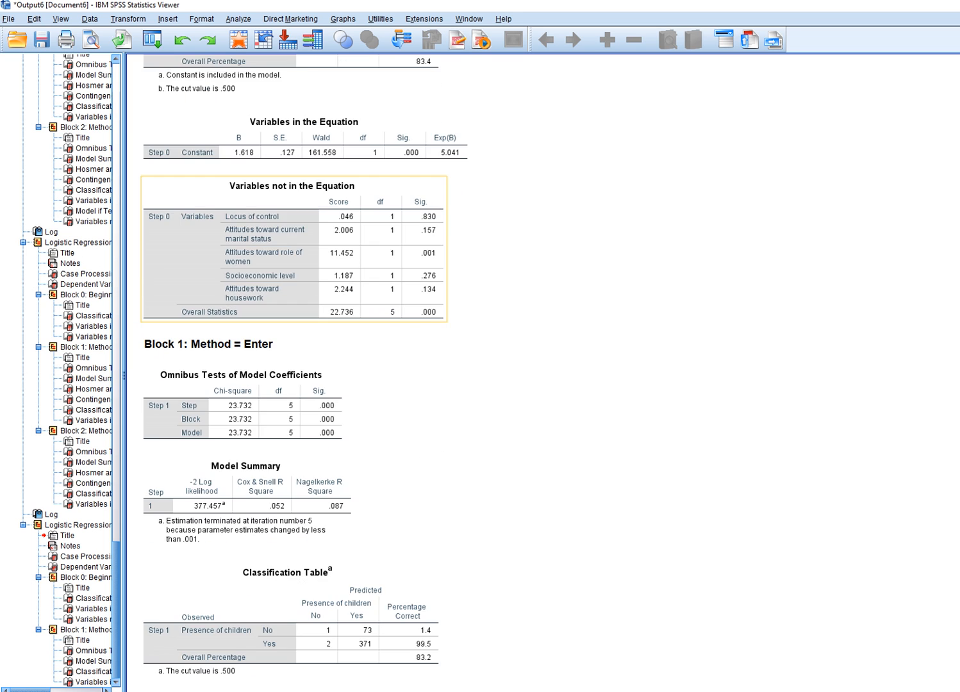
pyautogui.scroll(3, 307, 360)
pyautogui.scroll(2, 307, 360)
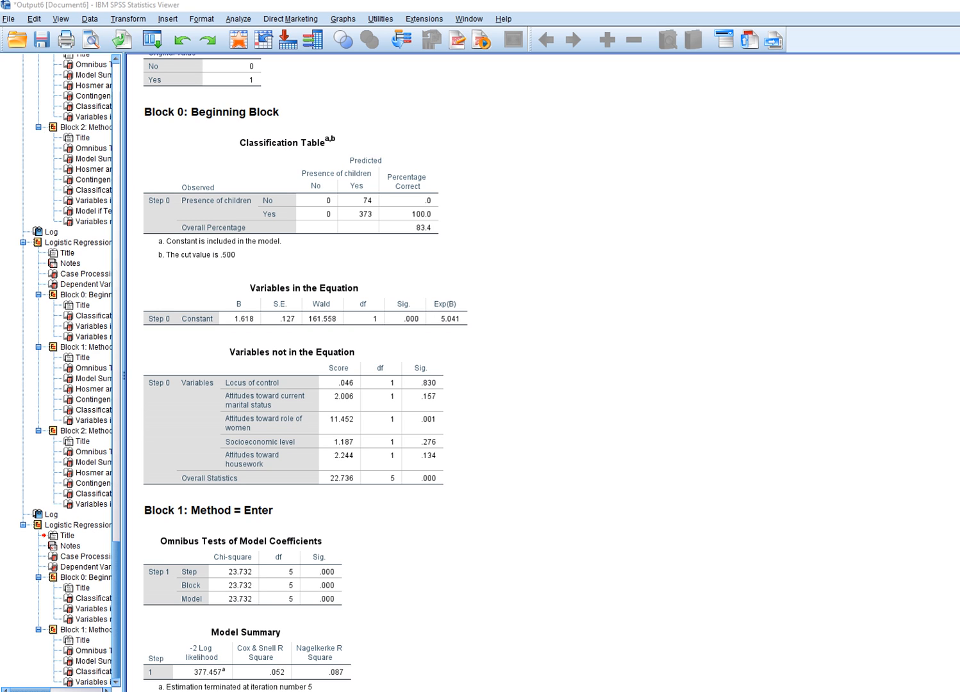
pyautogui.moveTo(605, 299)
pyautogui.mouseDown()
pyautogui.moveTo(574, 300)
pyautogui.moveTo(571, 327)
pyautogui.moveTo(606, 329)
pyautogui.mouseUp()
pyautogui.moveTo(731, 325)
pyautogui.mouseDown()
pyautogui.moveTo(731, 291)
pyautogui.moveTo(749, 291)
pyautogui.moveTo(769, 323)
pyautogui.moveTo(732, 322)
pyautogui.mouseUp()
pyautogui.moveTo(603, 350)
pyautogui.mouseDown()
pyautogui.moveTo(603, 373)
pyautogui.moveTo(579, 376)
pyautogui.moveTo(599, 375)
pyautogui.moveTo(610, 408)
pyautogui.moveTo(581, 405)
pyautogui.moveTo(606, 412)
pyautogui.mouseUp()
pyautogui.moveTo(612, 416); pyautogui.dragTo(609, 455)
pyautogui.moveTo(612, 424)
pyautogui.mouseDown()
pyautogui.moveTo(595, 427)
pyautogui.moveTo(602, 454)
pyautogui.moveTo(716, 351)
pyautogui.mouseUp()
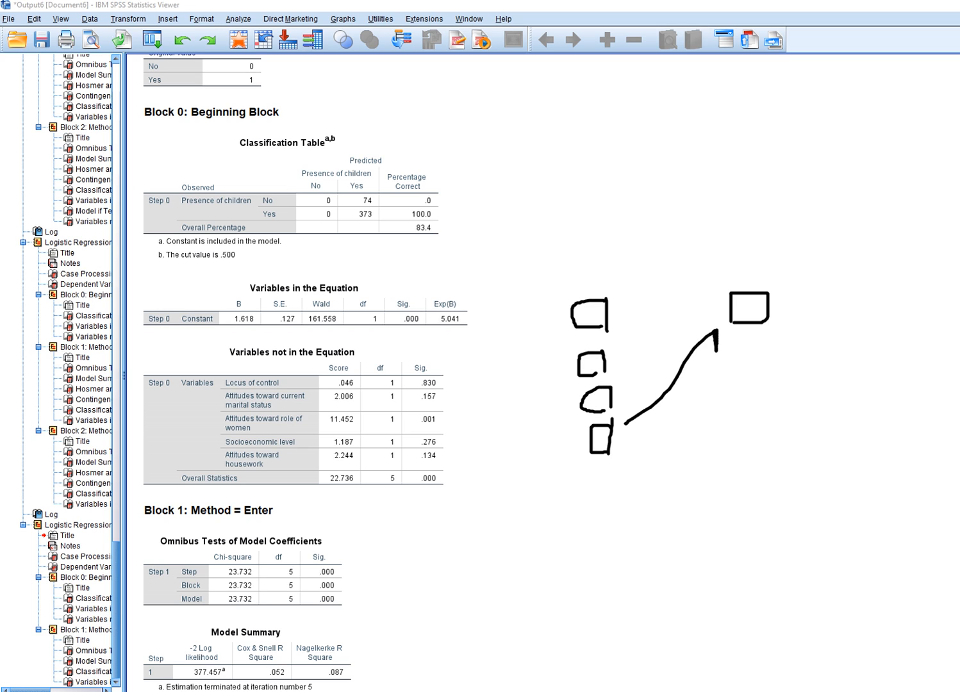
# Step: Draw arrows from the other predictor boxes toward the outcome and write "b = 0" above and beneath the uppermost one
pyautogui.moveTo(615, 390)
pyautogui.mouseDown()
pyautogui.moveTo(677, 328)
pyautogui.moveTo(678, 344)
pyautogui.mouseUp()
pyautogui.moveTo(620, 342); pyautogui.dragTo(674, 329)
pyautogui.moveTo(633, 292); pyautogui.dragTo(674, 296)
pyautogui.moveTo(646, 235)
pyautogui.mouseDown()
pyautogui.moveTo(655, 250)
pyautogui.moveTo(672, 238)
pyautogui.moveTo(677, 246)
pyautogui.mouseUp()
pyautogui.moveTo(680, 232)
pyautogui.mouseDown()
pyautogui.moveTo(682, 246)
pyautogui.moveTo(697, 242)
pyautogui.mouseUp()
pyautogui.moveTo(692, 229); pyautogui.dragTo(684, 242)
pyautogui.moveTo(685, 241); pyautogui.dragTo(698, 226)
pyautogui.moveTo(632, 307)
pyautogui.mouseDown()
pyautogui.moveTo(650, 321)
pyautogui.moveTo(664, 309)
pyautogui.mouseUp()
pyautogui.moveTo(656, 316); pyautogui.dragTo(667, 315)
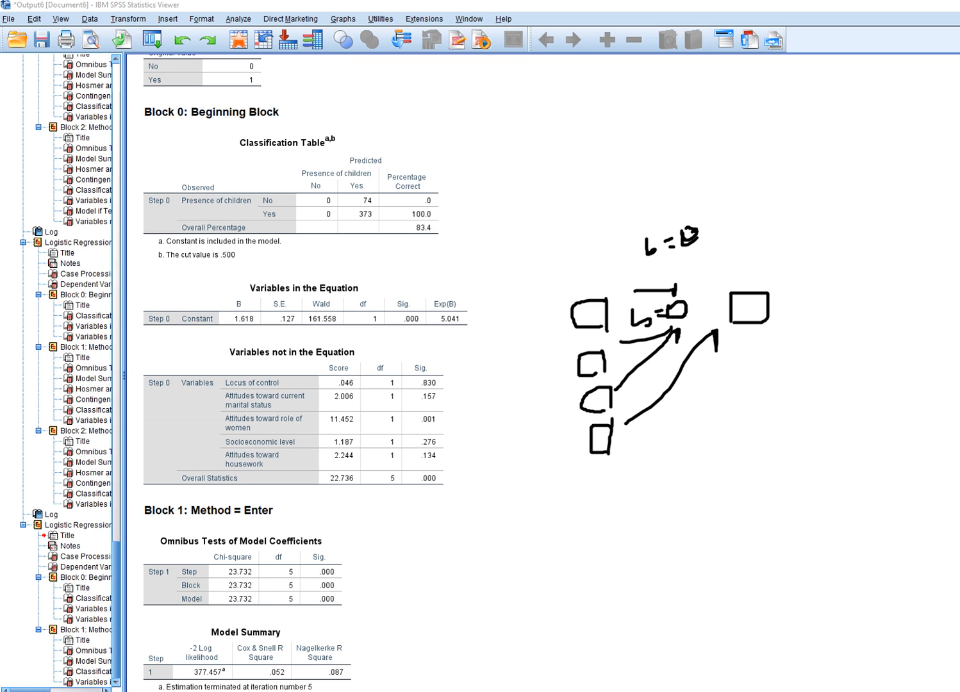
# Step: Label the remaining predictor arrows "b = 0" and underline the Block 0 constant, then clear all annotations
pyautogui.moveTo(623, 352)
pyautogui.mouseDown()
pyautogui.moveTo(624, 371)
pyautogui.moveTo(628, 351)
pyautogui.moveTo(645, 339)
pyautogui.moveTo(658, 378)
pyautogui.moveTo(667, 359)
pyautogui.mouseUp()
pyautogui.moveTo(664, 367); pyautogui.dragTo(670, 364)
pyautogui.moveTo(673, 349)
pyautogui.mouseDown()
pyautogui.moveTo(671, 360)
pyautogui.moveTo(678, 357)
pyautogui.mouseUp()
pyautogui.moveTo(191, 326); pyautogui.dragTo(282, 332)
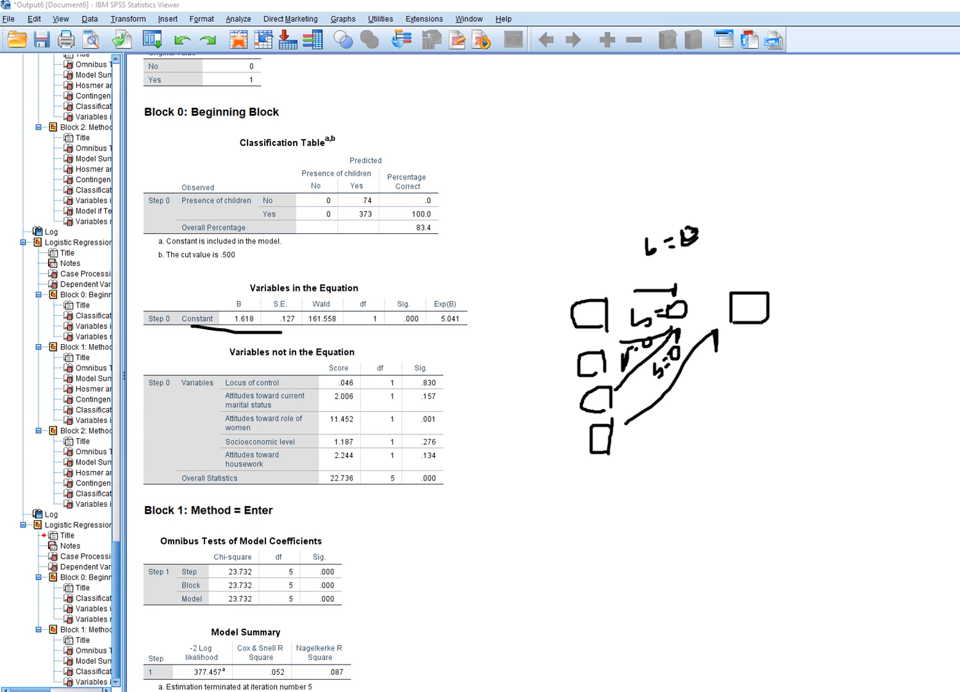
pyautogui.press('Escape')
# Step: Circle the Block 1 model test and mark the predictors with their B and Sig. columns, then clear the annotations
pyautogui.scroll(-6, 335, 372)
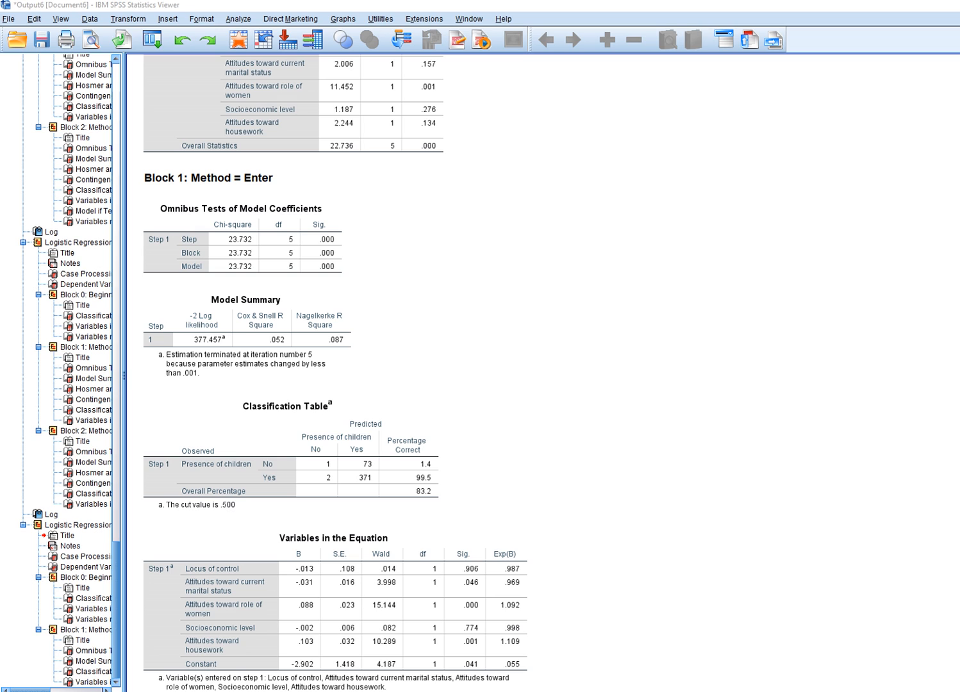
pyautogui.moveTo(223, 273)
pyautogui.mouseDown()
pyautogui.moveTo(344, 268)
pyautogui.moveTo(305, 258)
pyautogui.moveTo(208, 267)
pyautogui.moveTo(222, 274)
pyautogui.mouseUp()
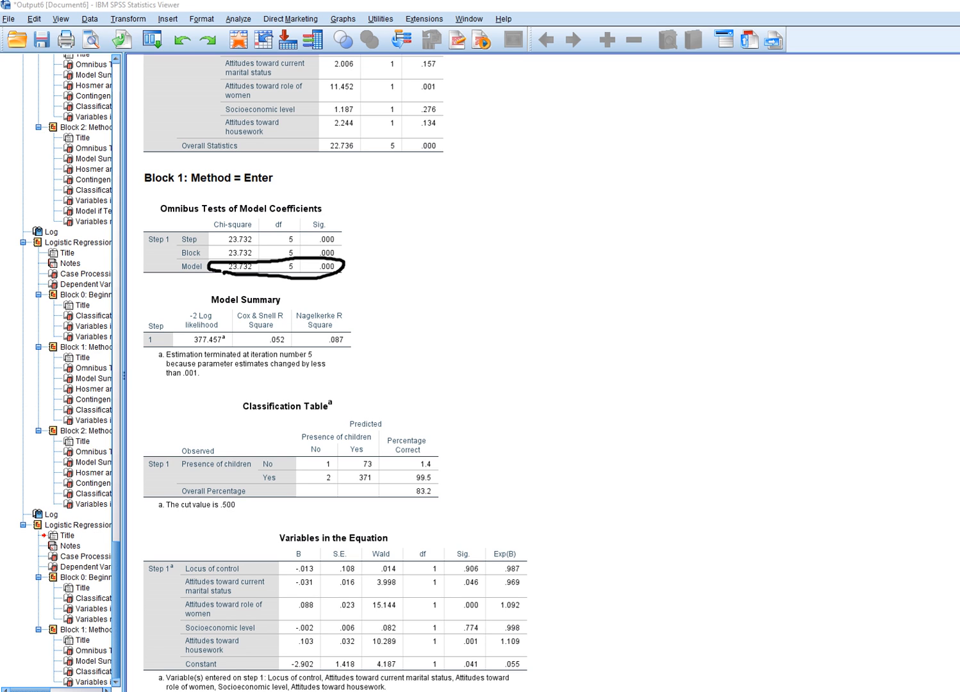
pyautogui.moveTo(286, 549); pyautogui.dragTo(373, 540)
pyautogui.moveTo(179, 568)
pyautogui.mouseDown()
pyautogui.moveTo(172, 642)
pyautogui.moveTo(190, 649)
pyautogui.mouseUp()
pyautogui.moveTo(316, 557)
pyautogui.mouseDown()
pyautogui.moveTo(280, 580)
pyautogui.moveTo(298, 650)
pyautogui.moveTo(317, 558)
pyautogui.mouseUp()
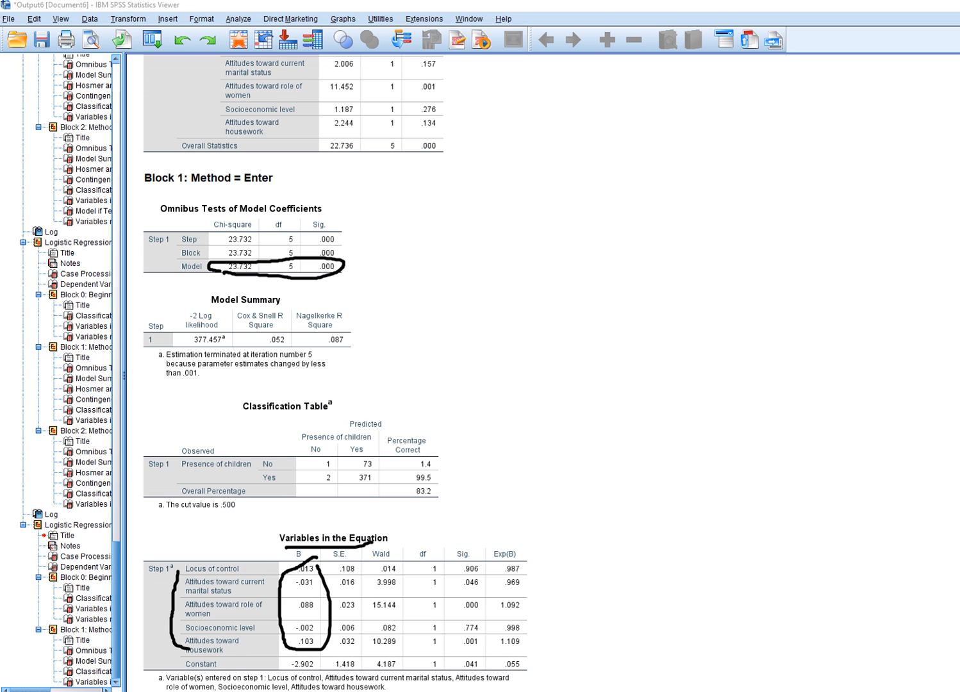
pyautogui.moveTo(481, 559)
pyautogui.mouseDown()
pyautogui.moveTo(456, 568)
pyautogui.moveTo(455, 645)
pyautogui.moveTo(491, 578)
pyautogui.moveTo(477, 560)
pyautogui.mouseUp()
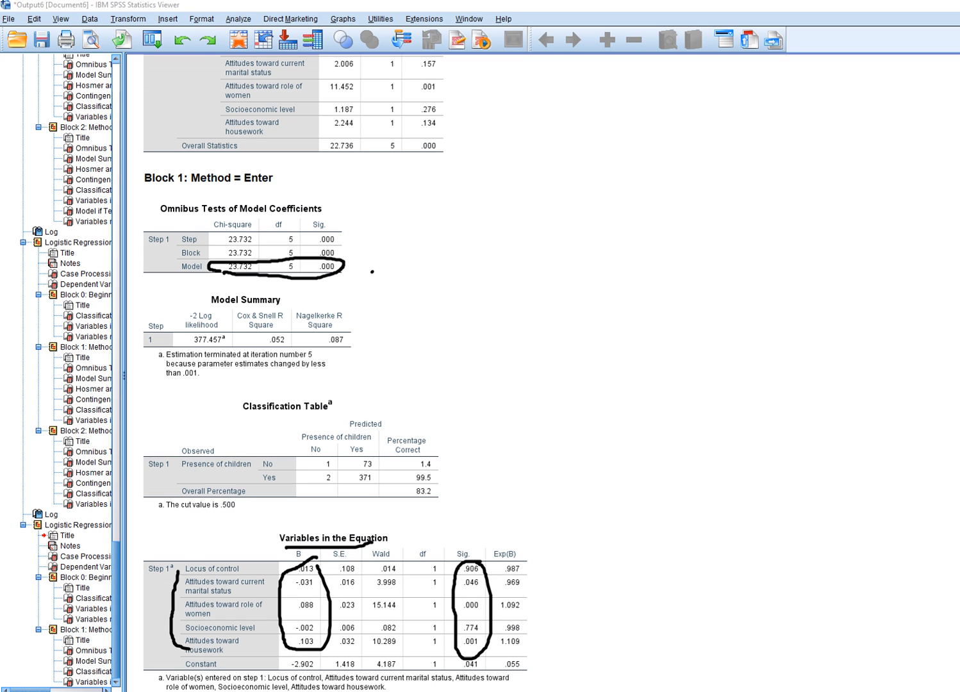
pyautogui.press('Escape')
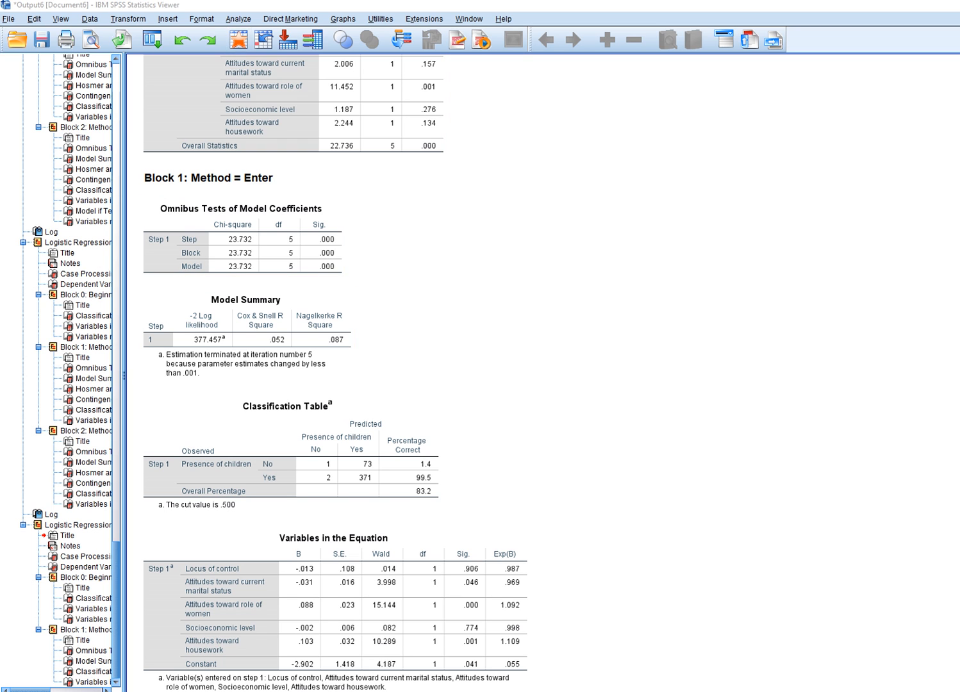
# Step: Rerun the binary logistic regression with Hosmer-Lemeshow goodness-of-fit and the 95% CI for exp(B) enabled
pyautogui.click(237, 19)
pyautogui.moveTo(269, 148)
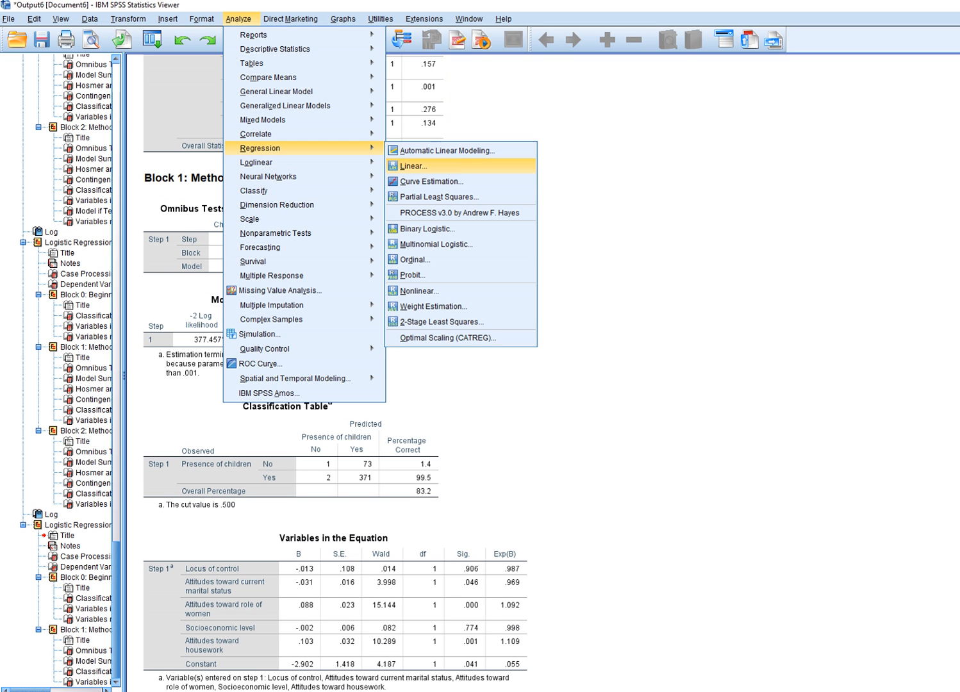
pyautogui.click(427, 228)
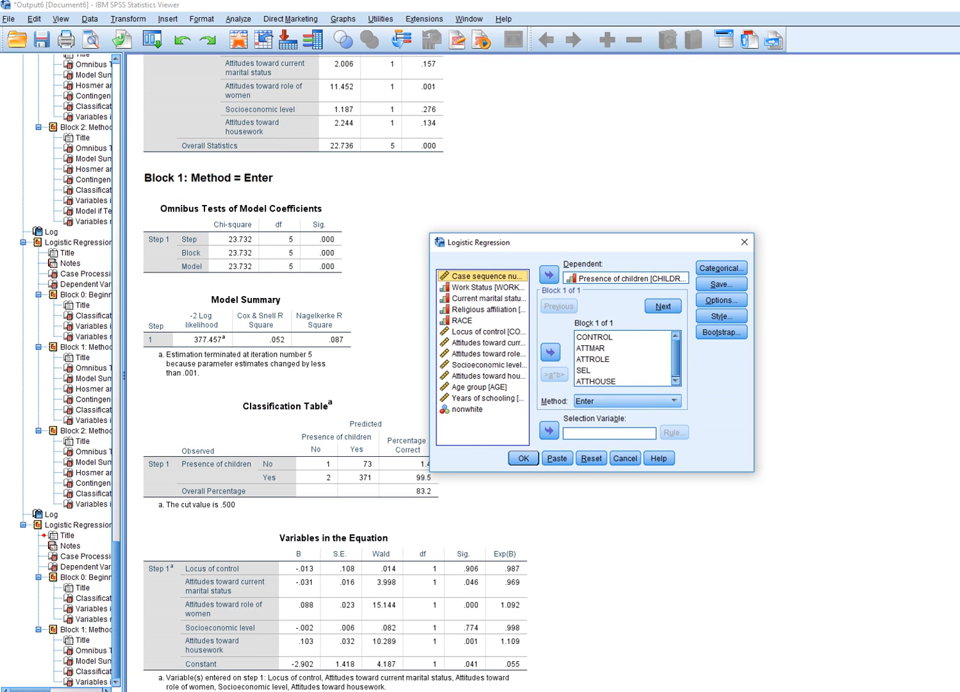
pyautogui.click(720, 300)
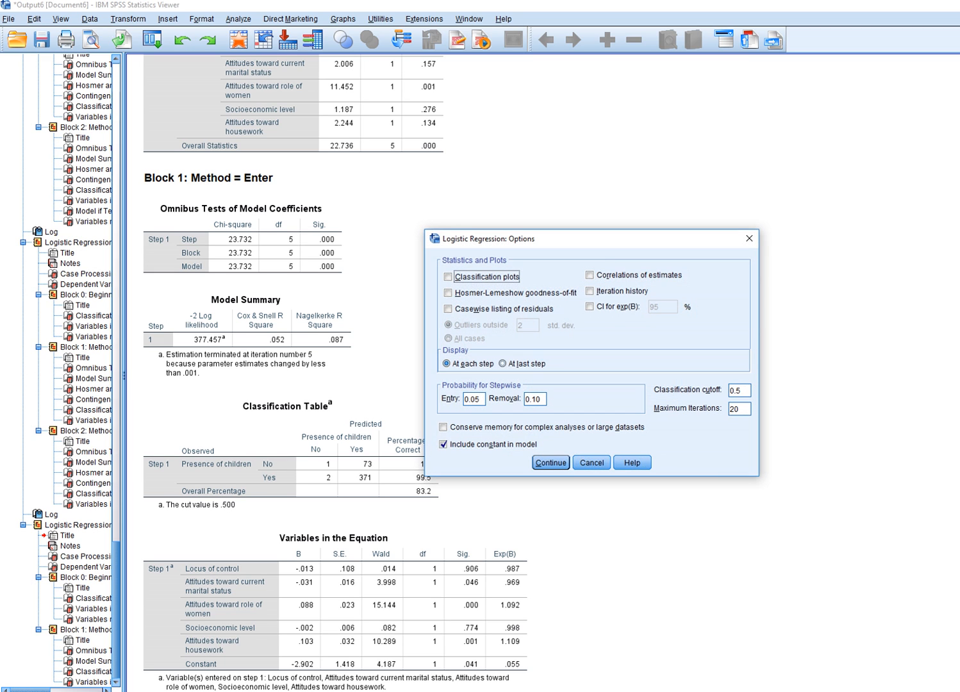
pyautogui.click(448, 293)
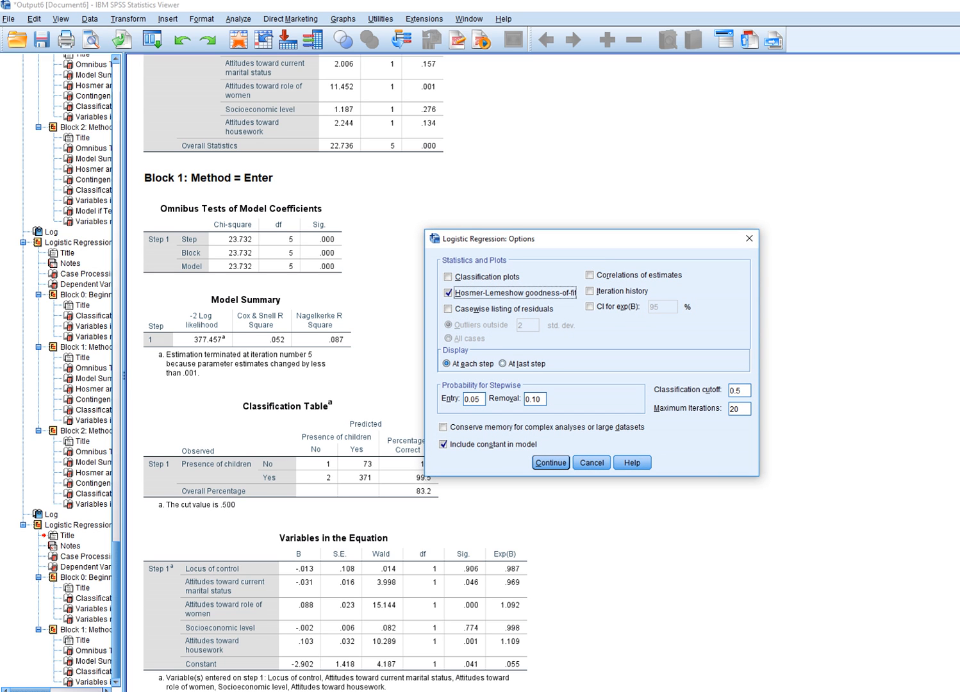
pyautogui.click(589, 307)
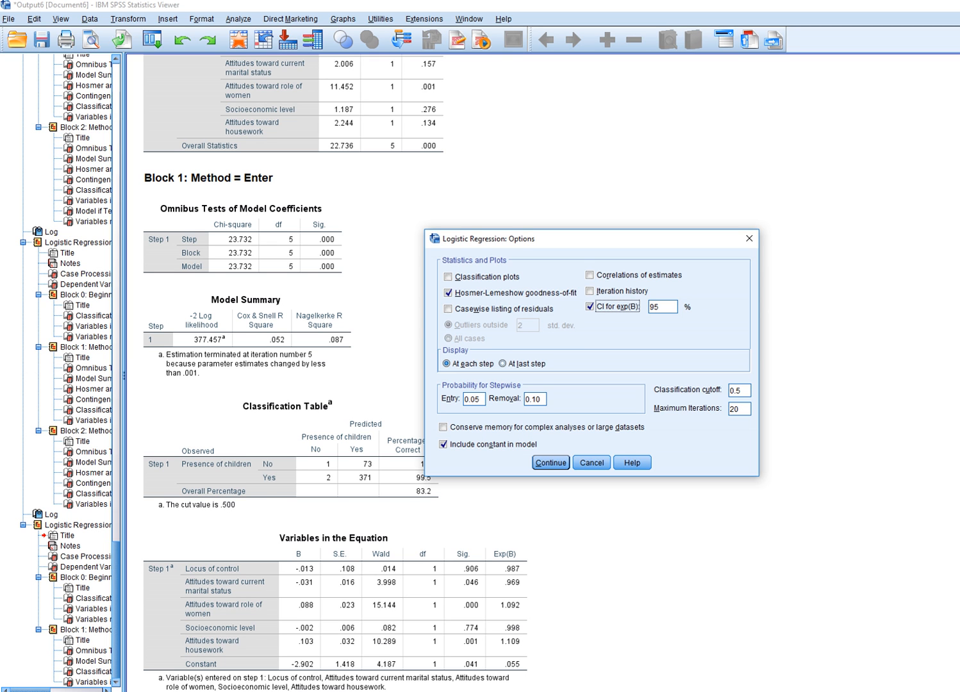
pyautogui.click(550, 462)
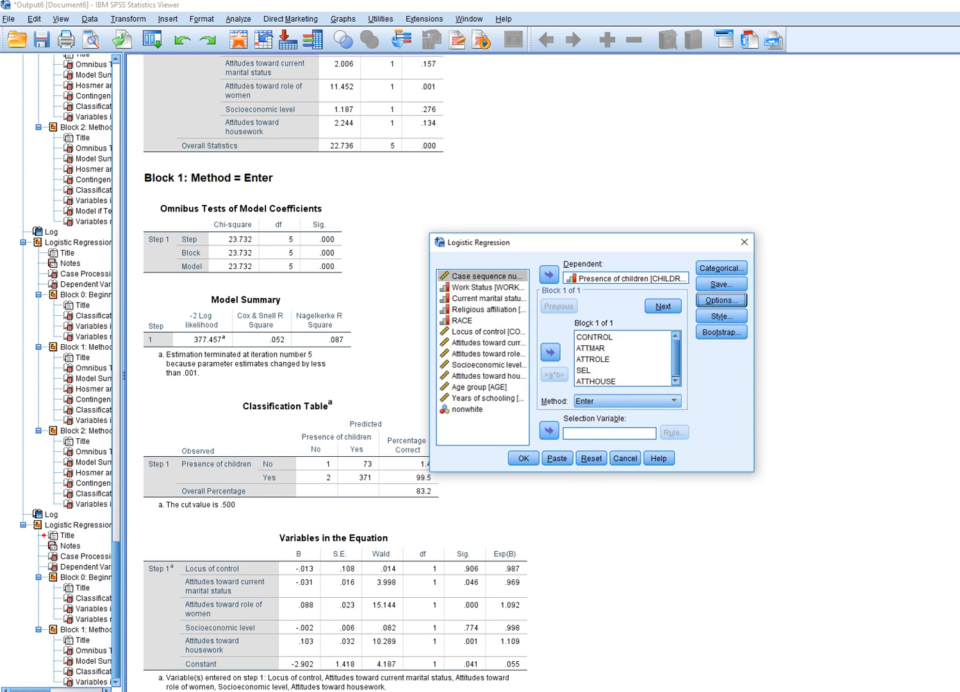
pyautogui.click(556, 457)
# Step: Circle the omnibus Model row with the note "LR" and mark the Hosmer and Lemeshow test's significance, then clear the annotations
pyautogui.scroll(-1, 376, 359)
pyautogui.scroll(2, 376, 359)
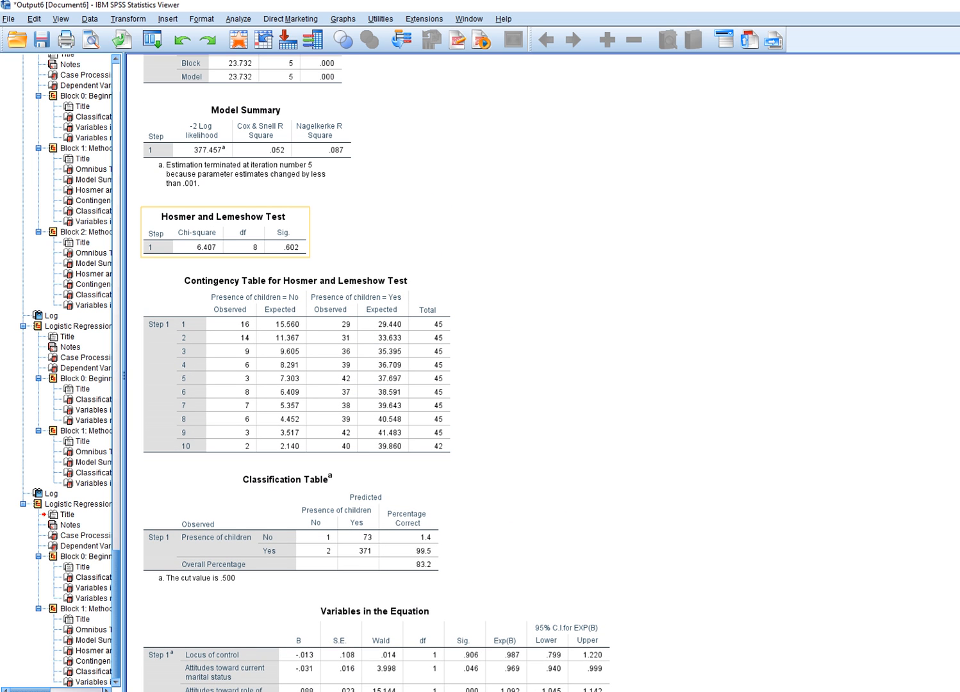
pyautogui.scroll(-3, 376, 359)
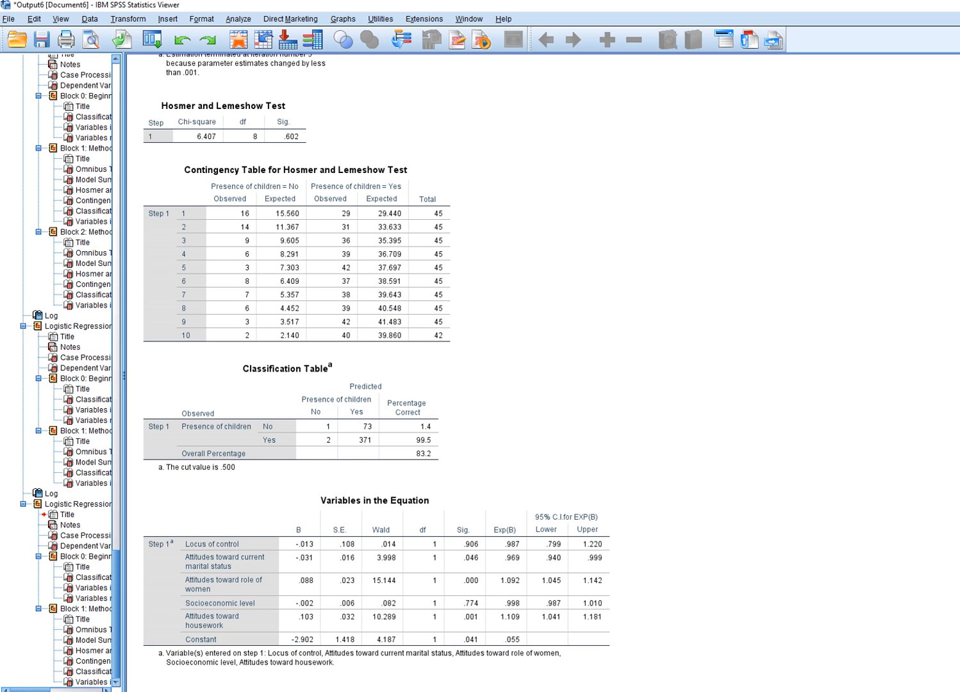
pyautogui.scroll(8, 376, 359)
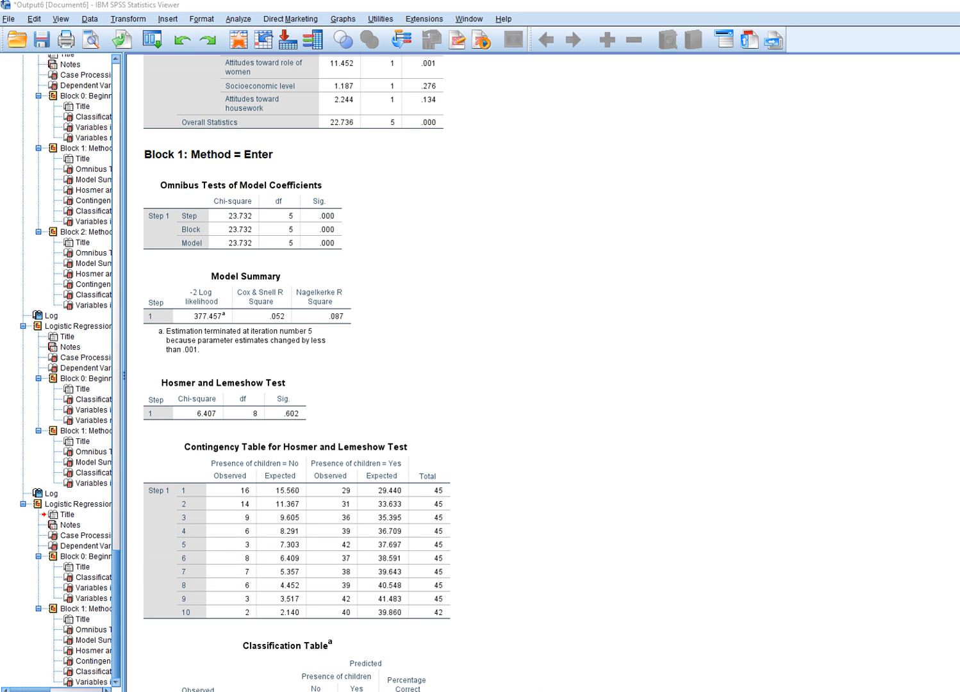
pyautogui.moveTo(376, 237)
pyautogui.mouseDown()
pyautogui.moveTo(391, 254)
pyautogui.moveTo(400, 232)
pyautogui.moveTo(417, 250)
pyautogui.mouseUp()
pyautogui.moveTo(226, 251)
pyautogui.mouseDown()
pyautogui.moveTo(265, 257)
pyautogui.moveTo(348, 241)
pyautogui.moveTo(269, 235)
pyautogui.moveTo(203, 252)
pyautogui.moveTo(258, 235)
pyautogui.mouseUp()
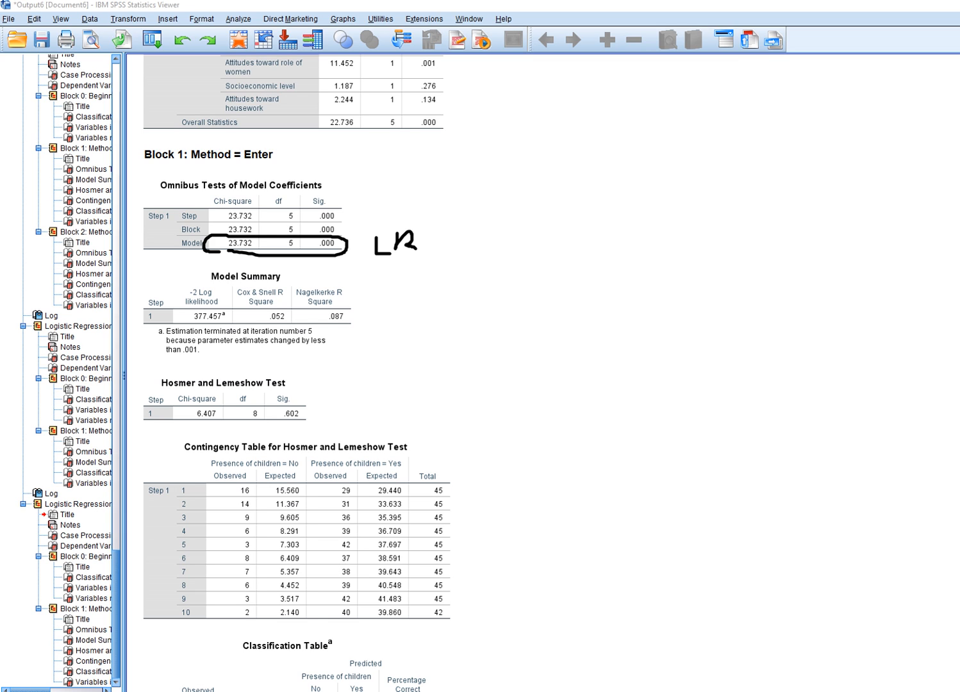
pyautogui.moveTo(191, 393)
pyautogui.mouseDown()
pyautogui.moveTo(312, 416)
pyautogui.moveTo(306, 404)
pyautogui.mouseUp()
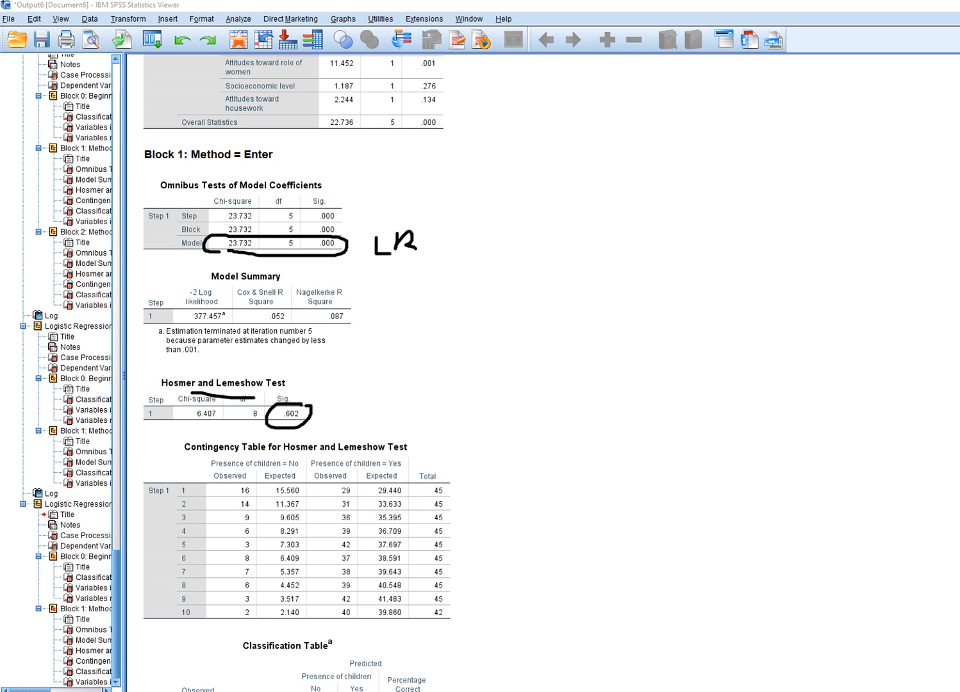
pyautogui.press('Escape')
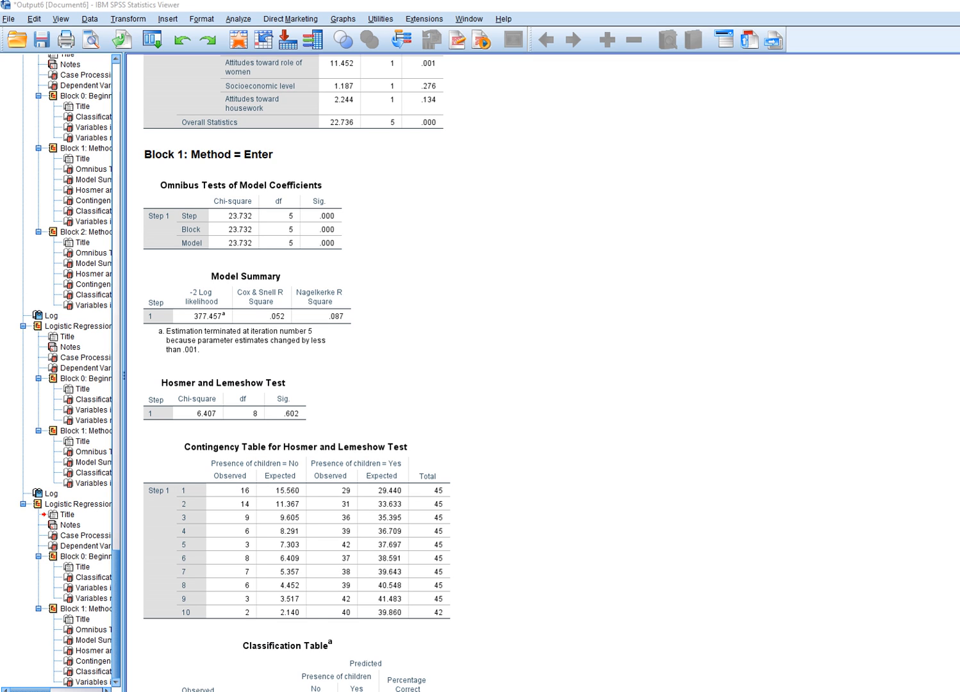
# Step: Mark the Cox & Snell and Nagelkerke R Square values and the Exp(B) column, removing each annotation
pyautogui.moveTo(270, 308); pyautogui.dragTo(328, 307)
pyautogui.hotkey('ctrl', 'z')
pyautogui.scroll(-9, 541, 372)
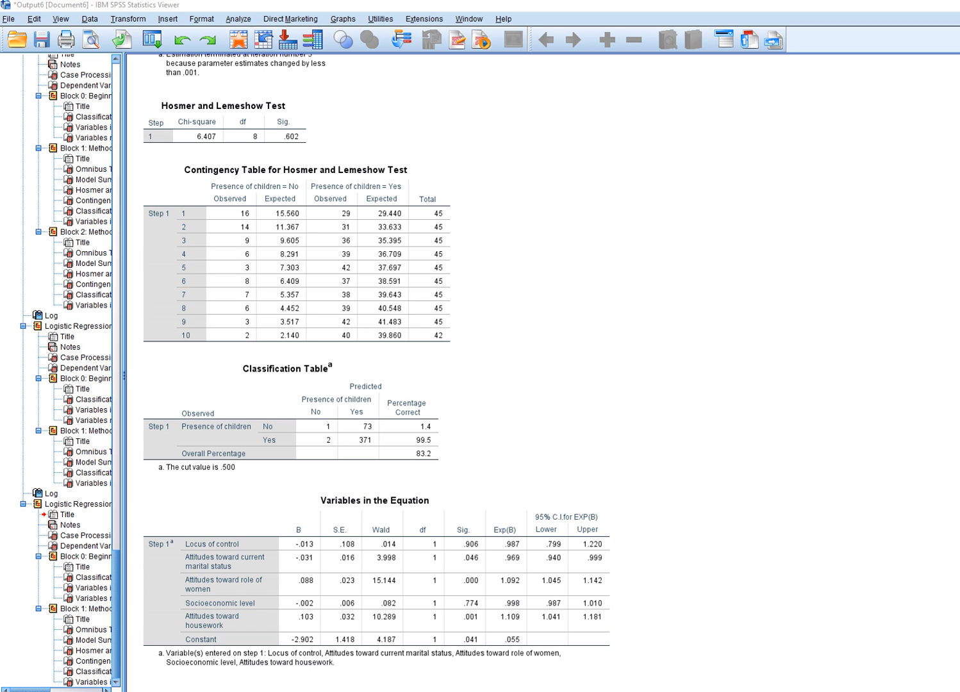
pyautogui.moveTo(494, 536); pyautogui.dragTo(537, 539)
pyautogui.press('Escape')
# Step: Rerun the binary logistic regression of CHILDREN on CONTROL through ATTHOUSE using the Forward: LR method
pyautogui.click(238, 20)
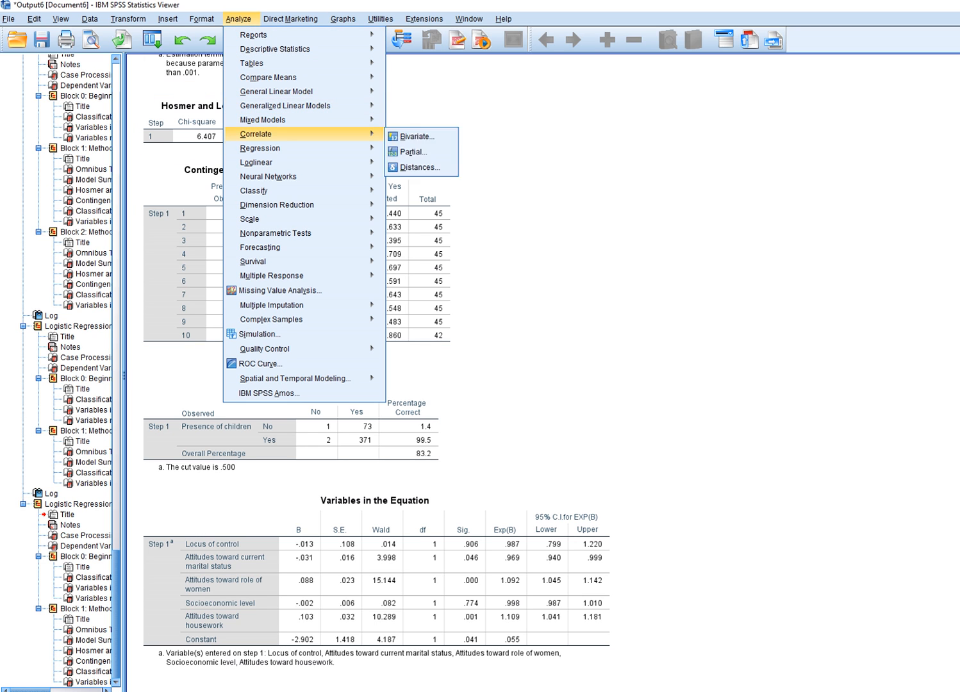
pyautogui.moveTo(259, 148)
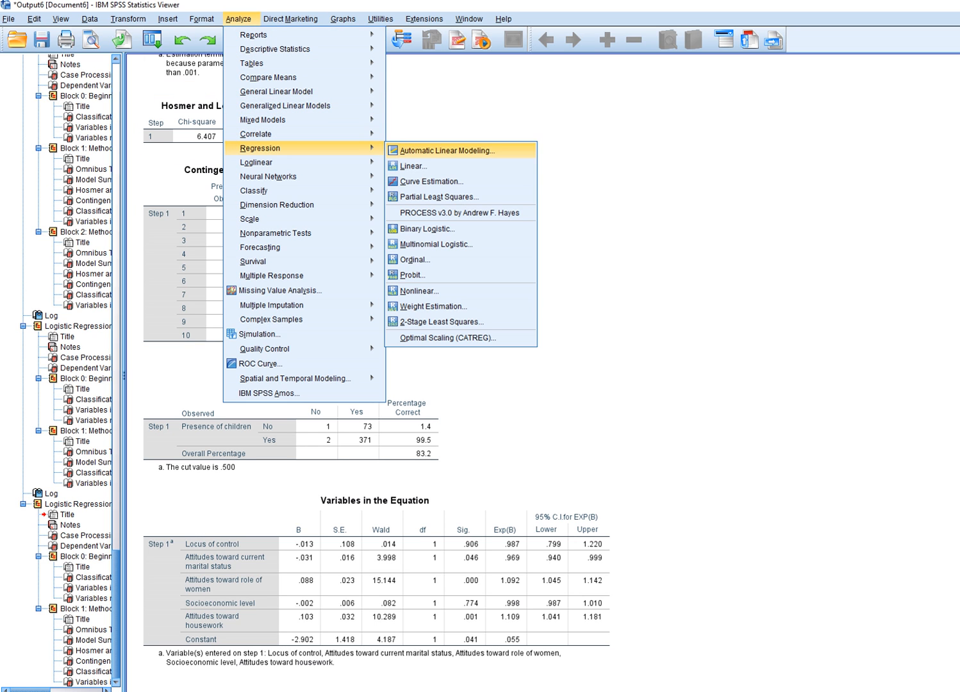
pyautogui.click(426, 229)
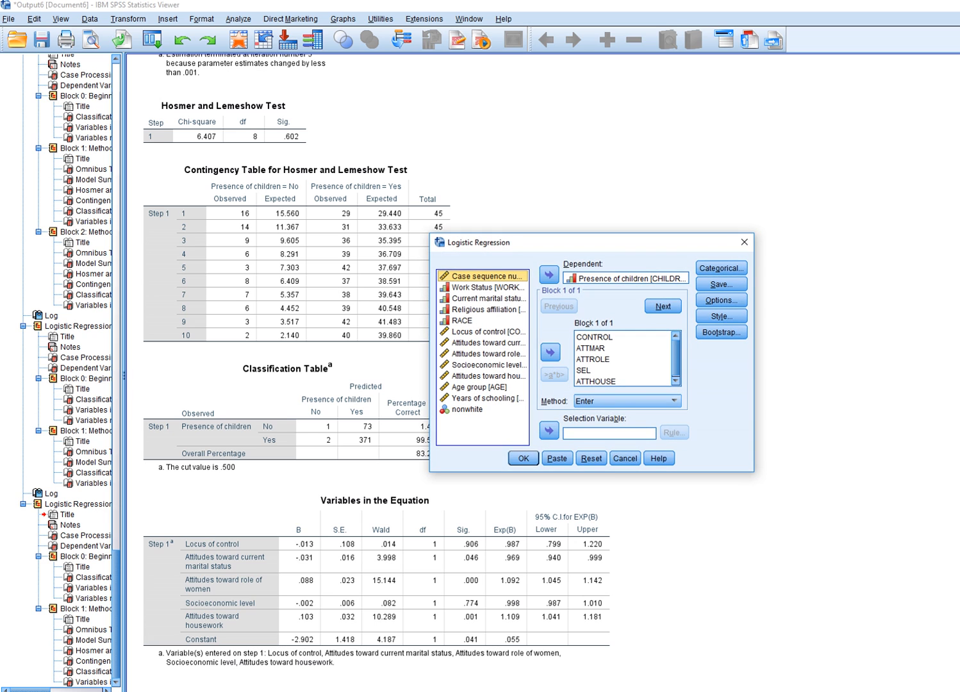
pyautogui.click(666, 401)
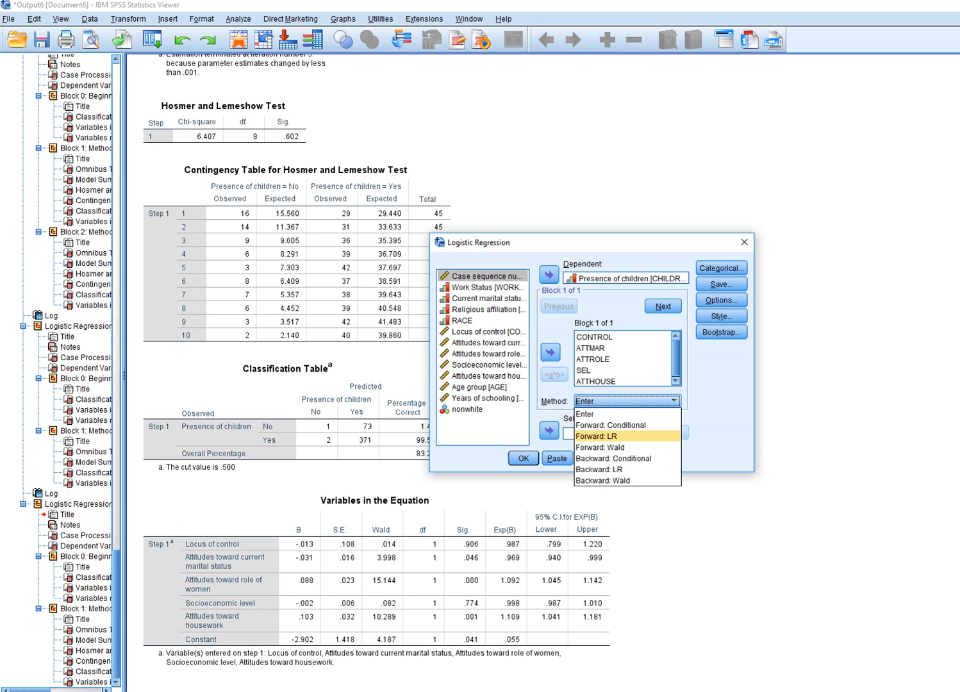
pyautogui.click(597, 437)
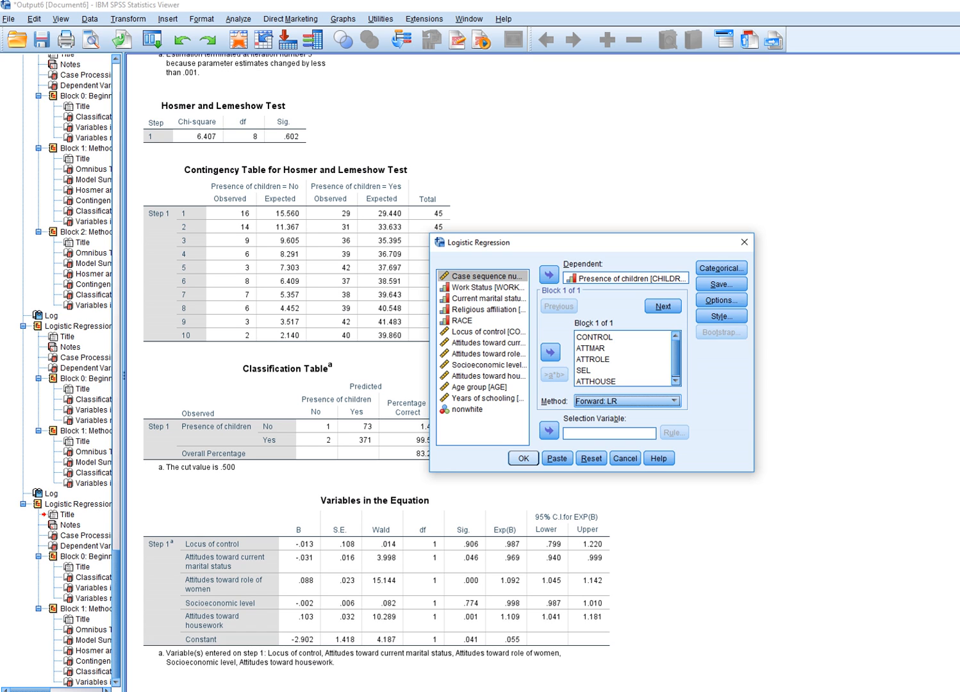
pyautogui.click(524, 458)
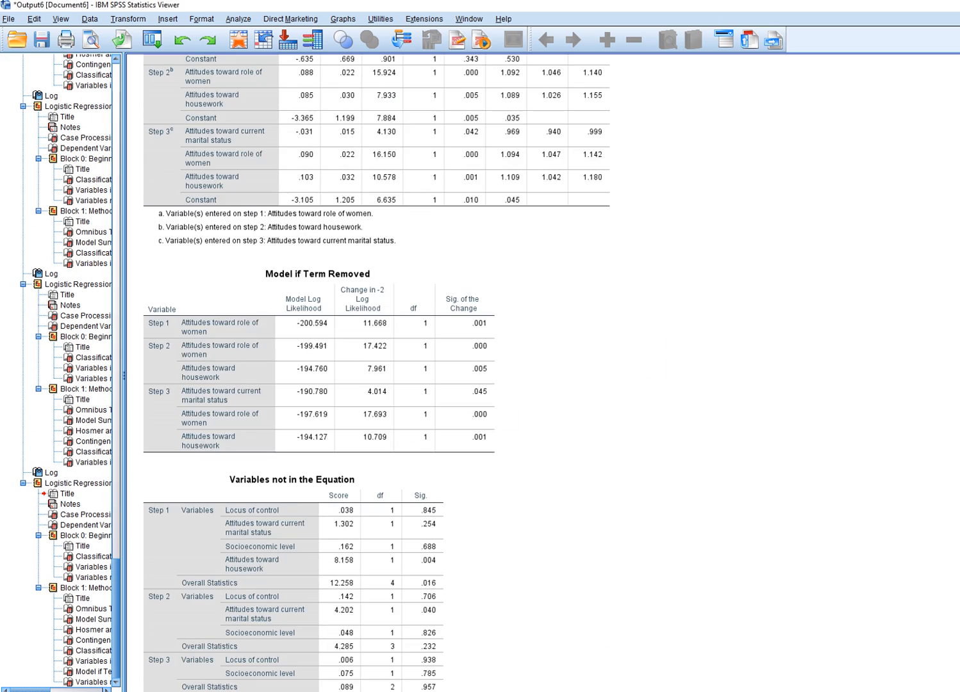
# Step: Underline the Block 0 heading and mark the Step 0 constant in the new output, then clear the annotations
pyautogui.scroll(8, 524, 458)
pyautogui.scroll(15, 375, 371)
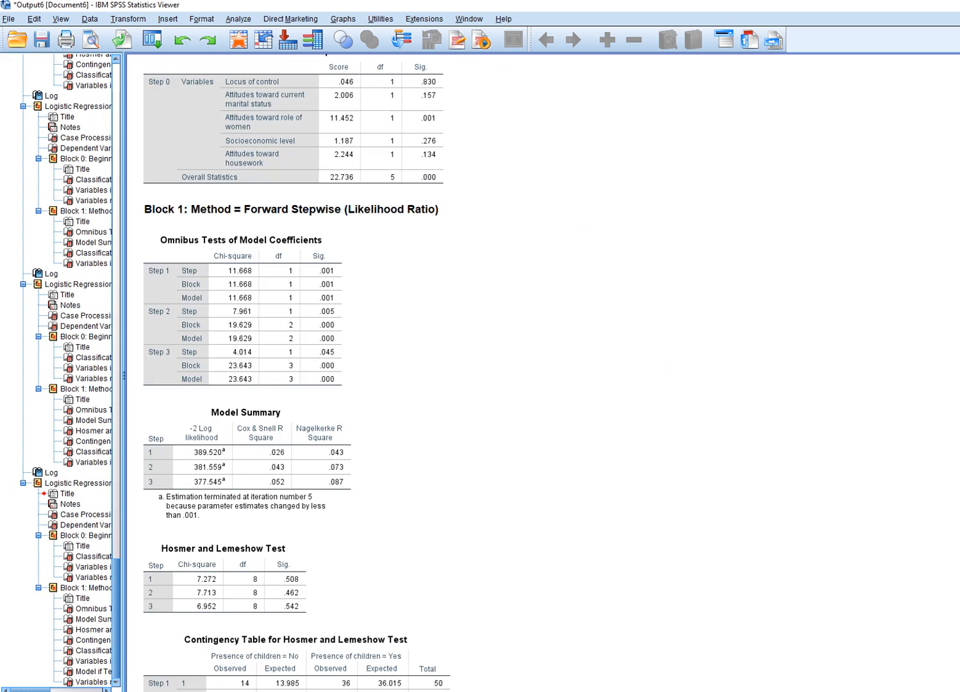
pyautogui.scroll(7, 375, 372)
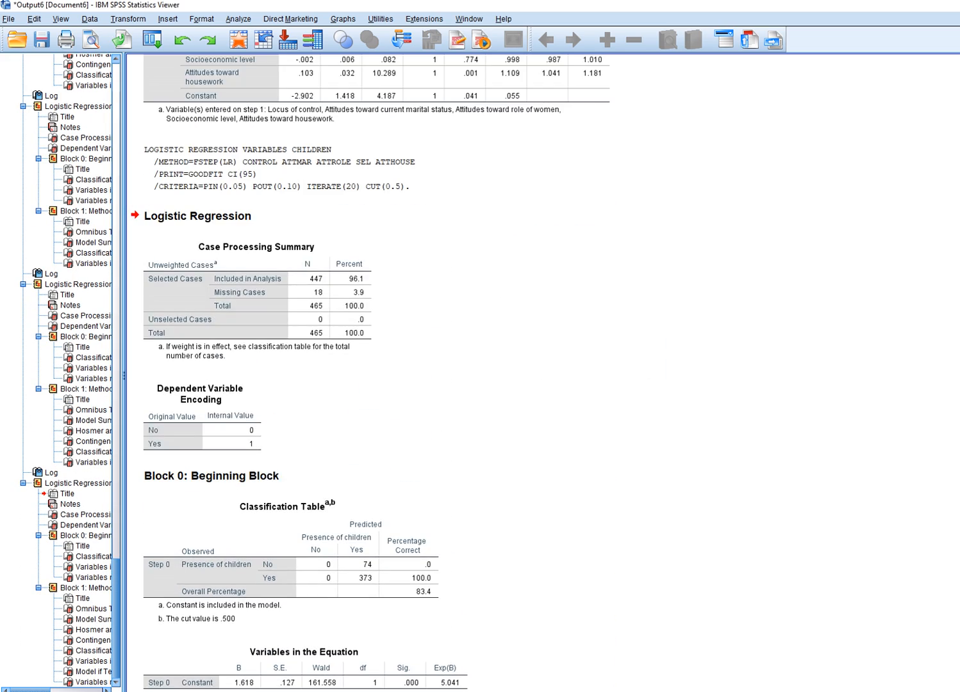
pyautogui.scroll(-4, 375, 372)
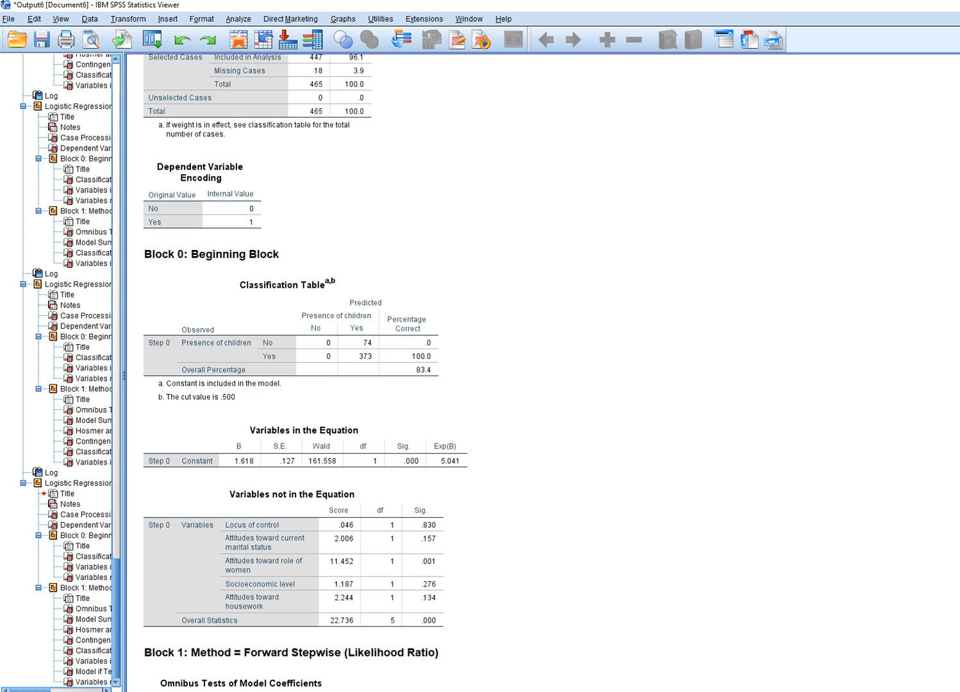
pyautogui.moveTo(149, 271); pyautogui.dragTo(202, 268)
pyautogui.moveTo(193, 470); pyautogui.dragTo(268, 474)
pyautogui.press('Escape')
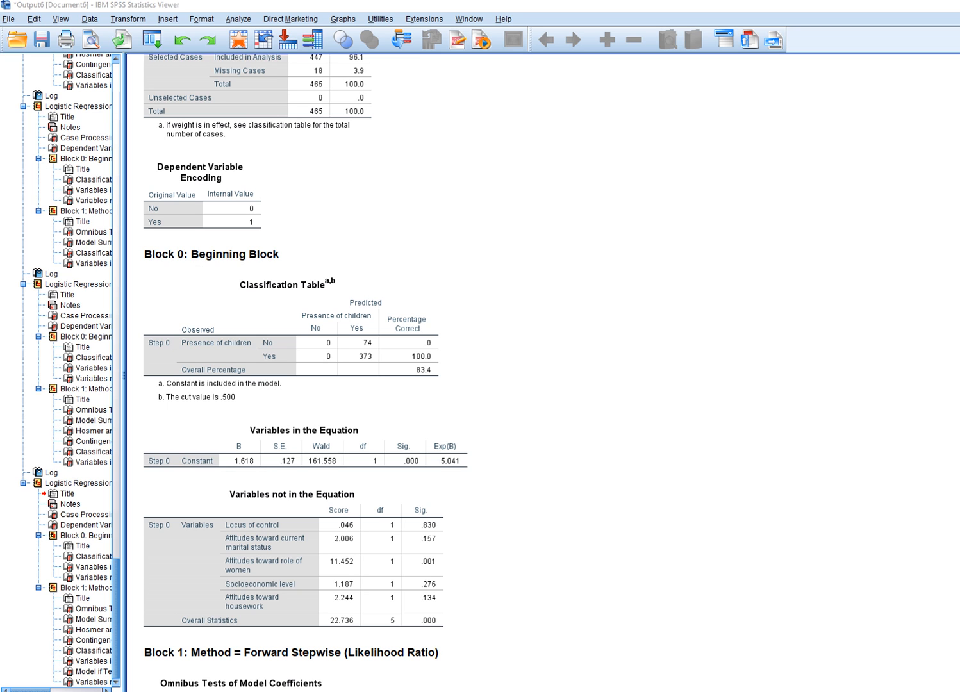
# Step: Underline "Forward Stepwise" and "Likelihood Ratio" in the Block 1 heading and mark Step 1 of the omnibus tests, then clear the annotations
pyautogui.scroll(-7, 295, 372)
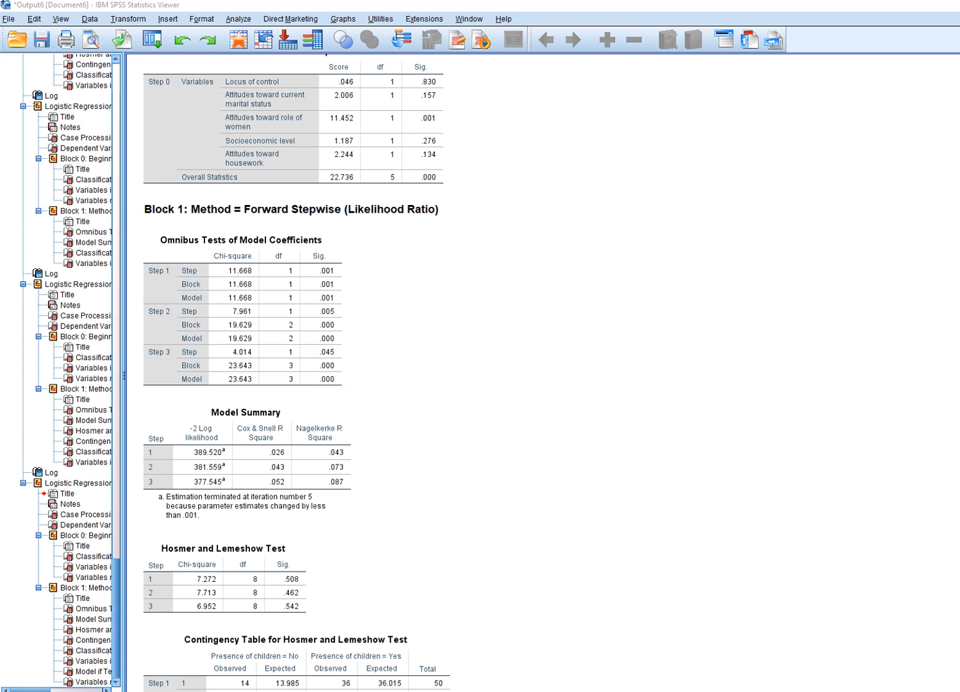
pyautogui.moveTo(252, 217); pyautogui.dragTo(451, 219)
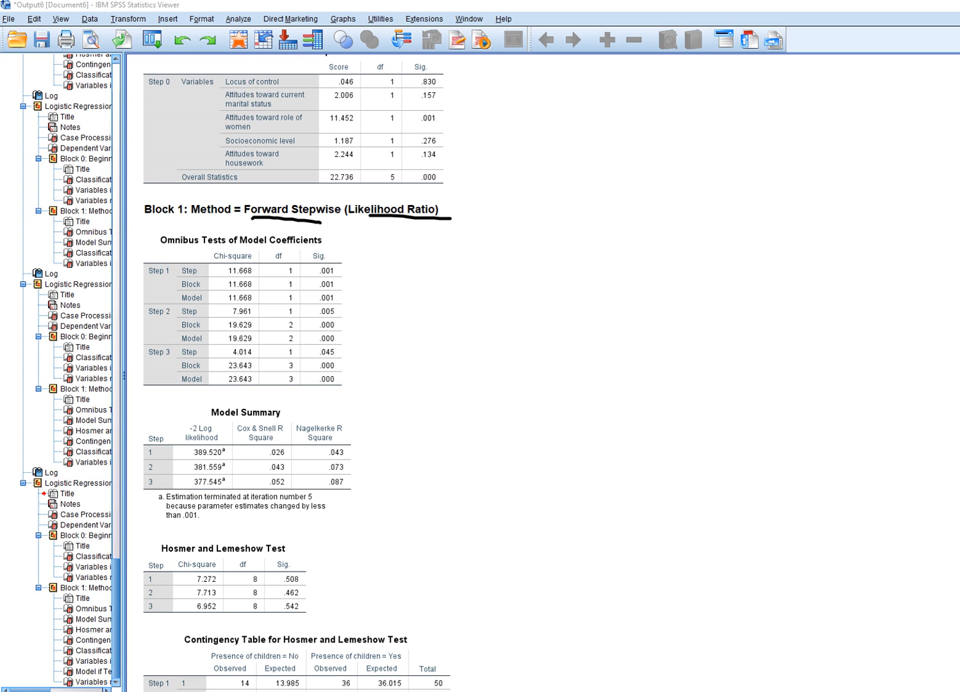
pyautogui.moveTo(137, 275); pyautogui.dragTo(159, 276)
pyautogui.scroll(-15, 376, 372)
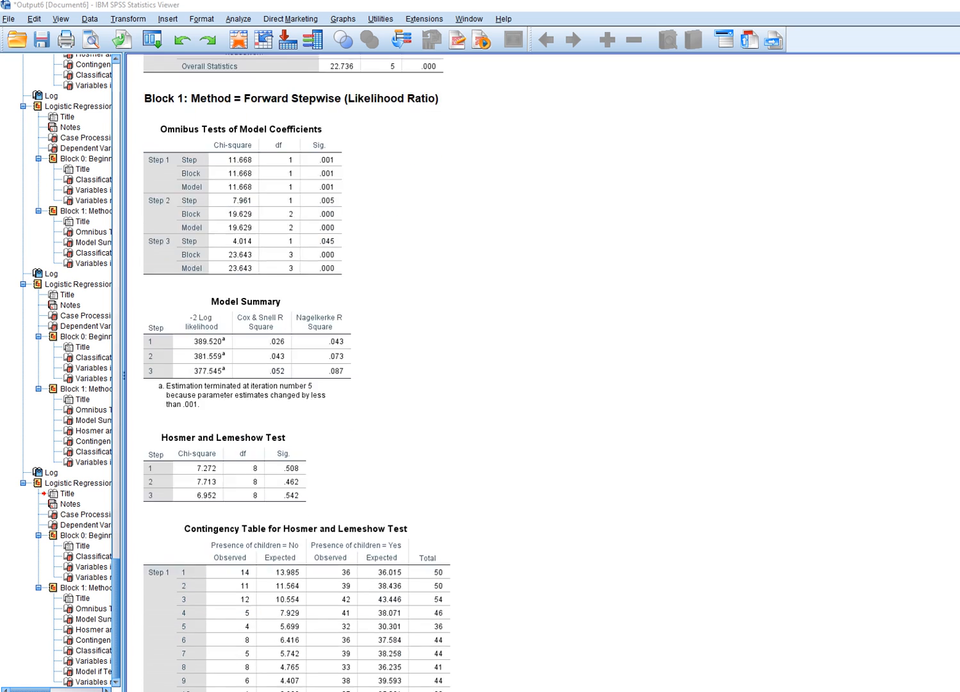
# Step: Circle Attitudes toward role of women in Step 1 of Variables in the Equation, underline its B through Sig. values, then clear the annotations
pyautogui.scroll(-5, 376, 371)
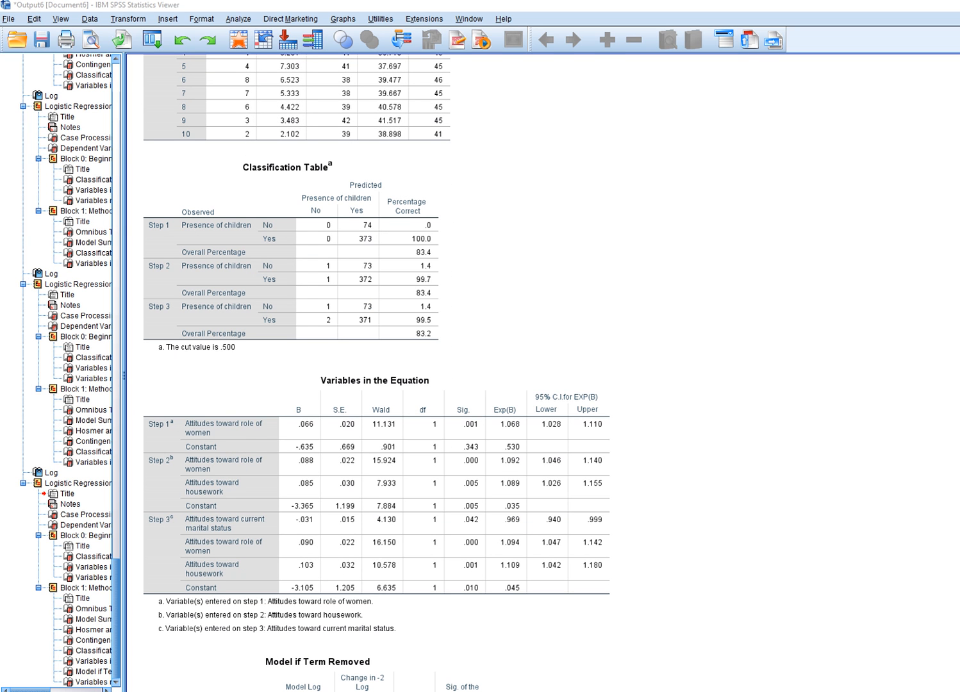
pyautogui.moveTo(273, 420)
pyautogui.mouseDown()
pyautogui.moveTo(195, 408)
pyautogui.moveTo(177, 440)
pyautogui.moveTo(272, 426)
pyautogui.moveTo(271, 413)
pyautogui.mouseUp()
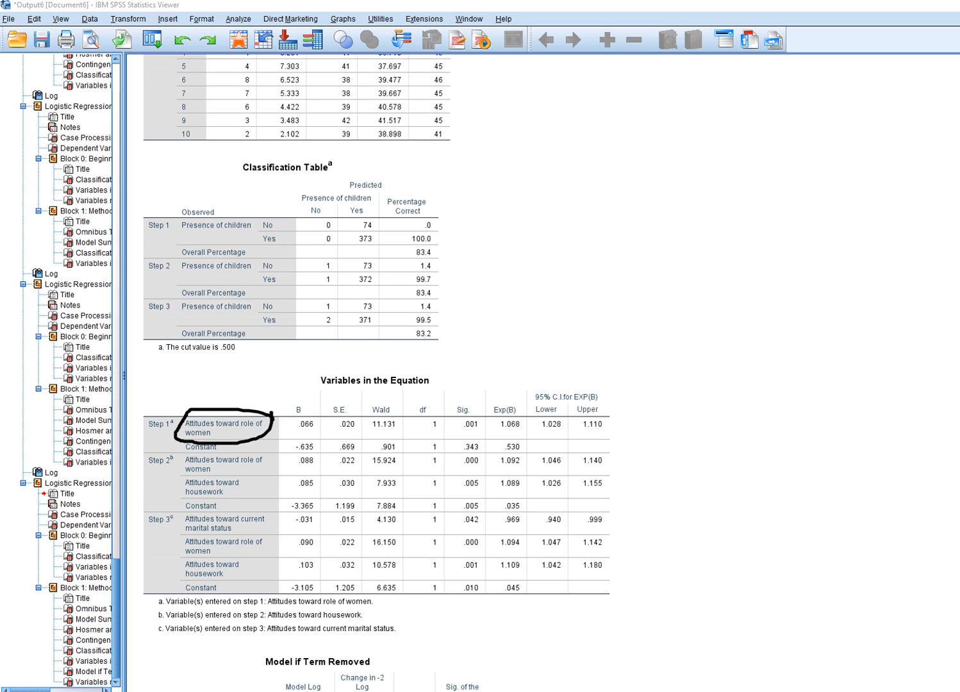
pyautogui.moveTo(275, 434); pyautogui.dragTo(475, 428)
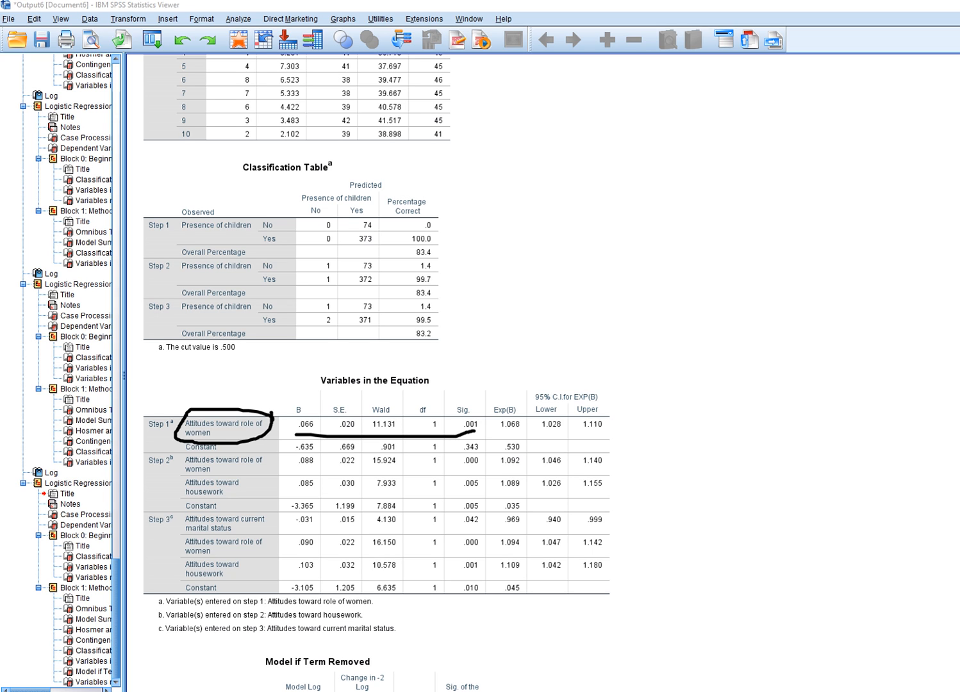
pyautogui.moveTo(160, 389)
pyautogui.mouseDown()
pyautogui.moveTo(192, 404)
pyautogui.moveTo(198, 393)
pyautogui.moveTo(142, 436)
pyautogui.moveTo(177, 414)
pyautogui.moveTo(139, 415)
pyautogui.mouseUp()
pyautogui.press('Escape')
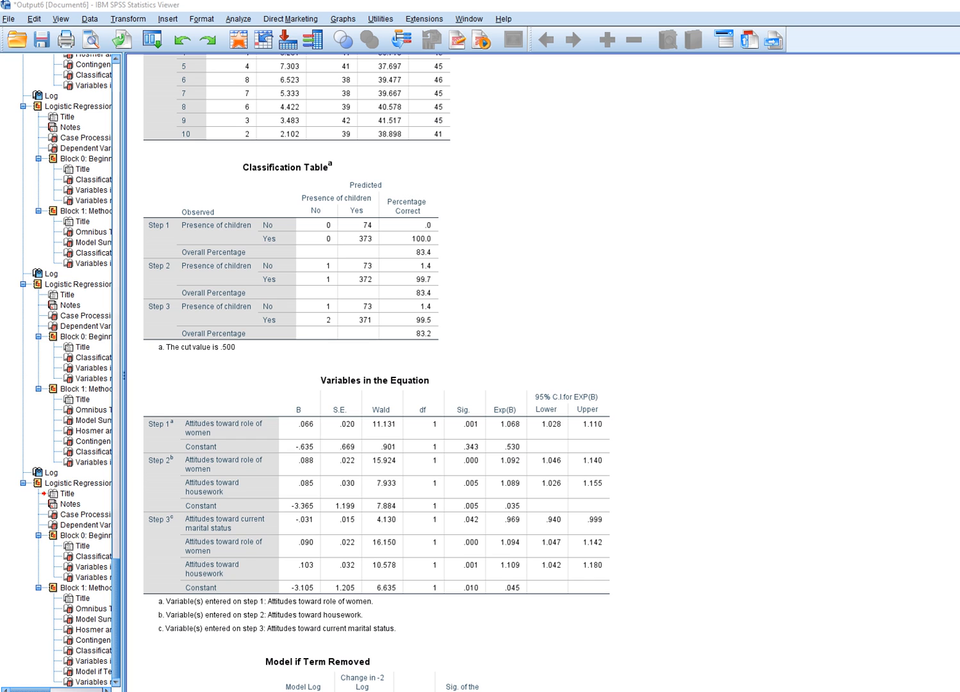
# Step: Circle the Step 1 chi-square and Sig. values in the omnibus tests and add a handwritten note beside the table, then clear the annotations
pyautogui.scroll(15, 375, 371)
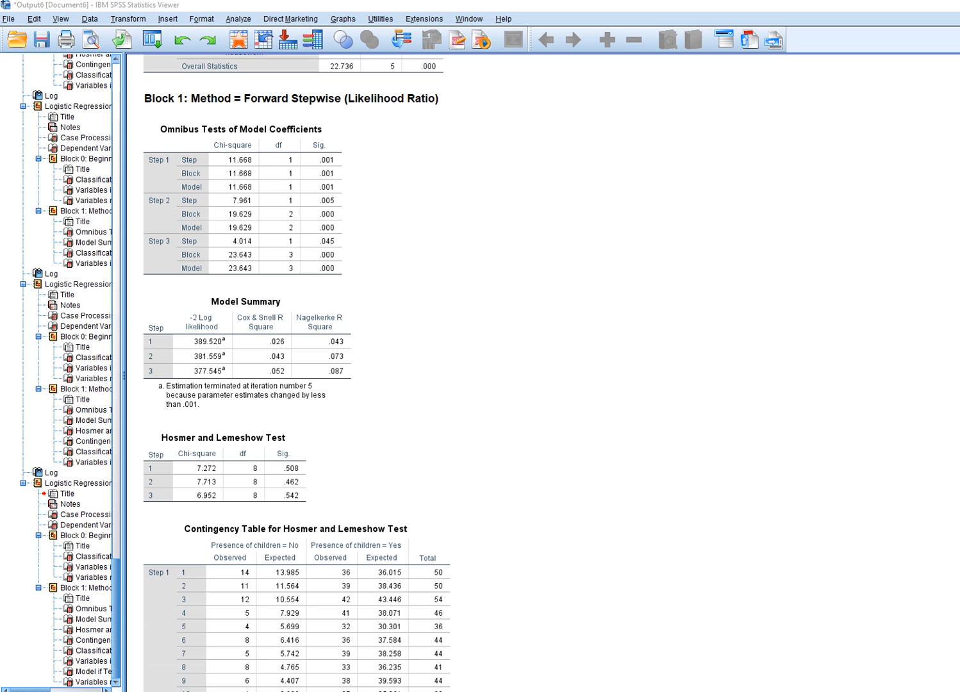
pyautogui.moveTo(258, 161)
pyautogui.mouseDown()
pyautogui.moveTo(250, 152)
pyautogui.moveTo(221, 162)
pyautogui.moveTo(228, 195)
pyautogui.moveTo(259, 160)
pyautogui.mouseUp()
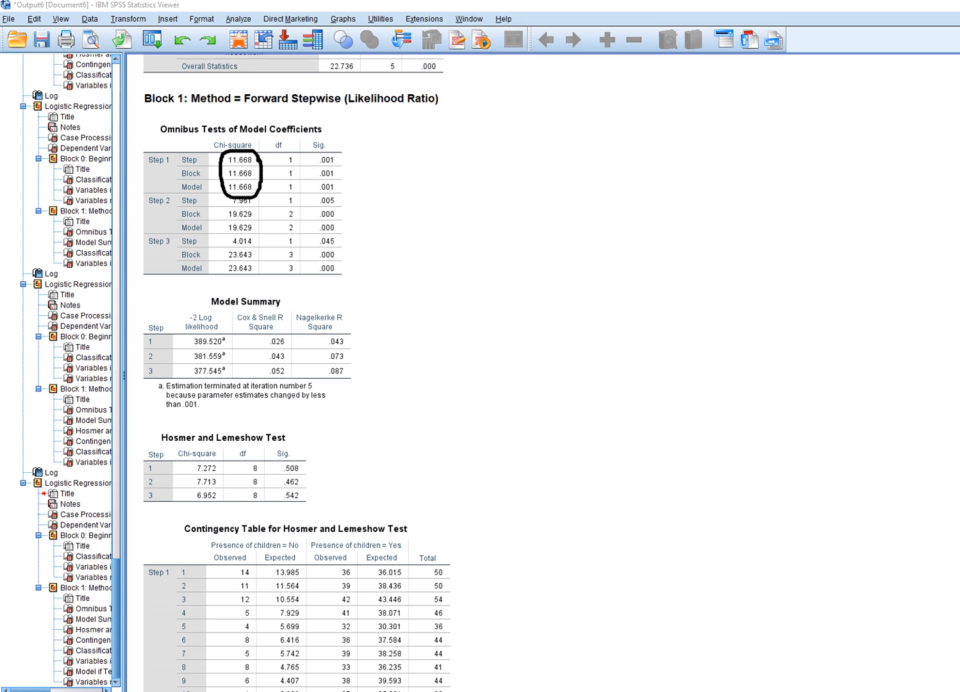
pyautogui.moveTo(338, 154)
pyautogui.mouseDown()
pyautogui.moveTo(308, 176)
pyautogui.moveTo(338, 180)
pyautogui.moveTo(341, 160)
pyautogui.mouseUp()
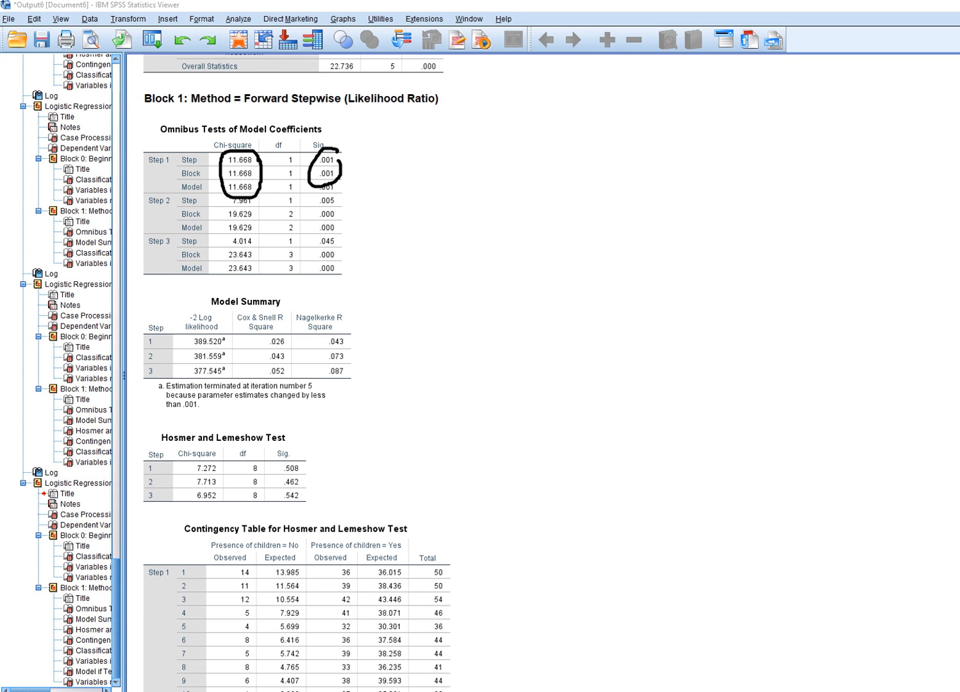
pyautogui.moveTo(149, 173); pyautogui.dragTo(167, 182)
pyautogui.moveTo(487, 77)
pyautogui.mouseDown()
pyautogui.moveTo(518, 83)
pyautogui.moveTo(519, 73)
pyautogui.mouseUp()
pyautogui.press('Escape')
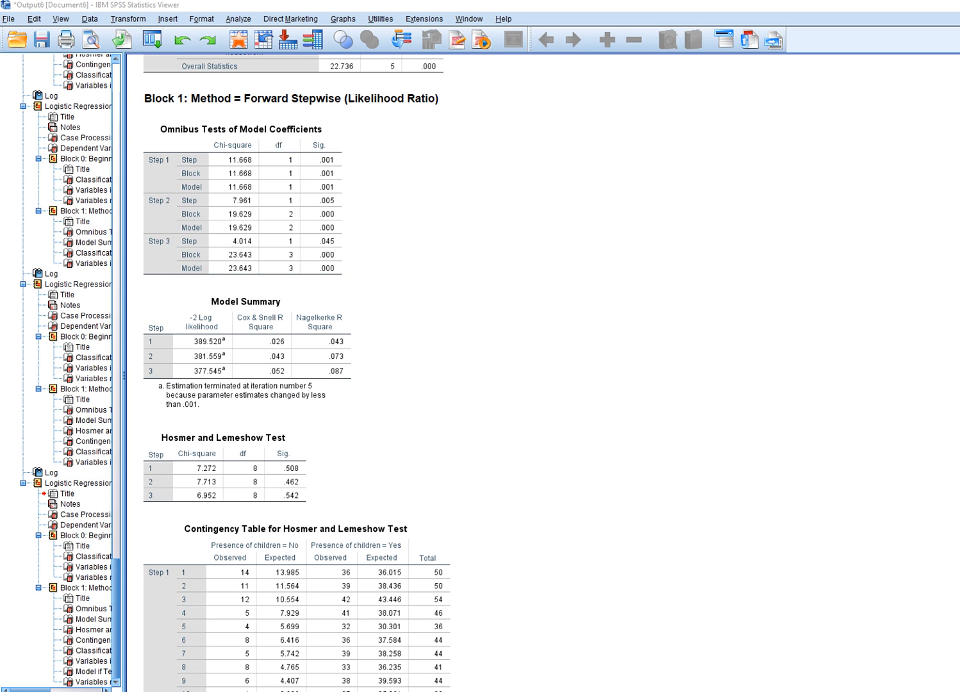
# Step: Underline Step 2 in the omnibus tests, circle its Model and Step rows and write notes beside the table, then clear the annotations
pyautogui.moveTo(147, 206); pyautogui.dragTo(169, 204)
pyautogui.moveTo(225, 235)
pyautogui.mouseDown()
pyautogui.moveTo(346, 225)
pyautogui.moveTo(245, 219)
pyautogui.moveTo(217, 230)
pyautogui.moveTo(227, 236)
pyautogui.mouseUp()
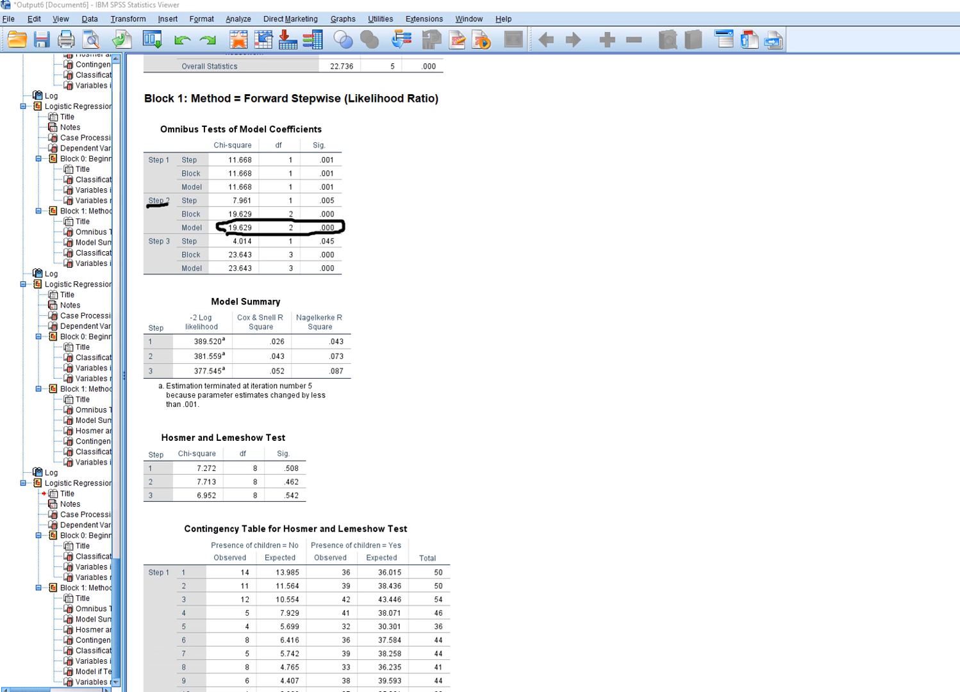
pyautogui.moveTo(383, 215)
pyautogui.mouseDown()
pyautogui.moveTo(397, 206)
pyautogui.moveTo(427, 219)
pyautogui.mouseUp()
pyautogui.moveTo(225, 207)
pyautogui.mouseDown()
pyautogui.moveTo(338, 205)
pyautogui.moveTo(331, 192)
pyautogui.moveTo(286, 191)
pyautogui.moveTo(243, 191)
pyautogui.moveTo(226, 205)
pyautogui.mouseUp()
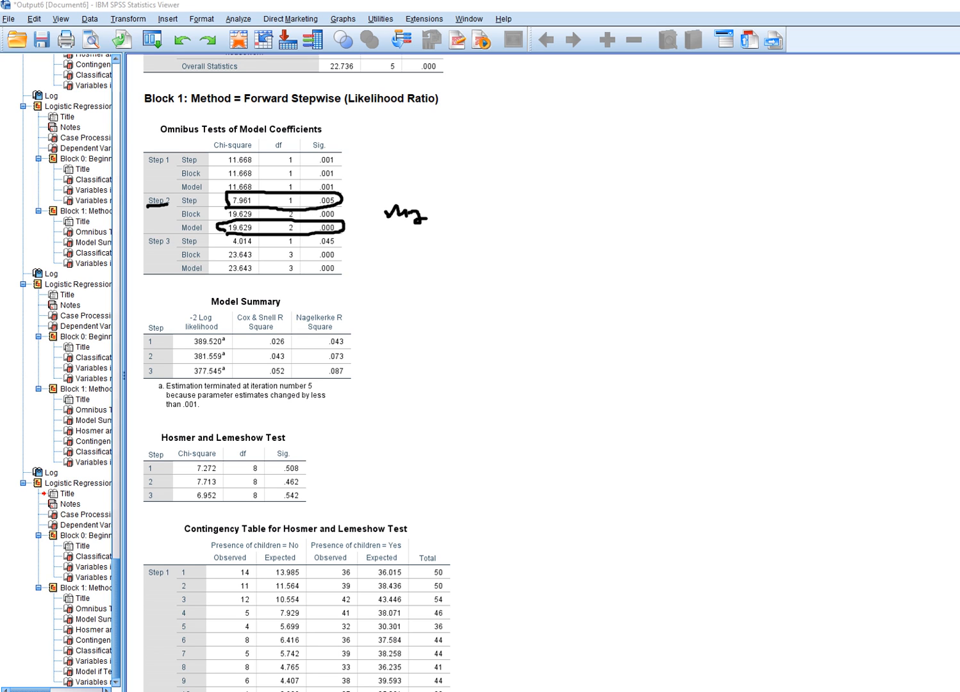
pyautogui.moveTo(372, 162); pyautogui.dragTo(416, 162)
pyautogui.press('Escape')
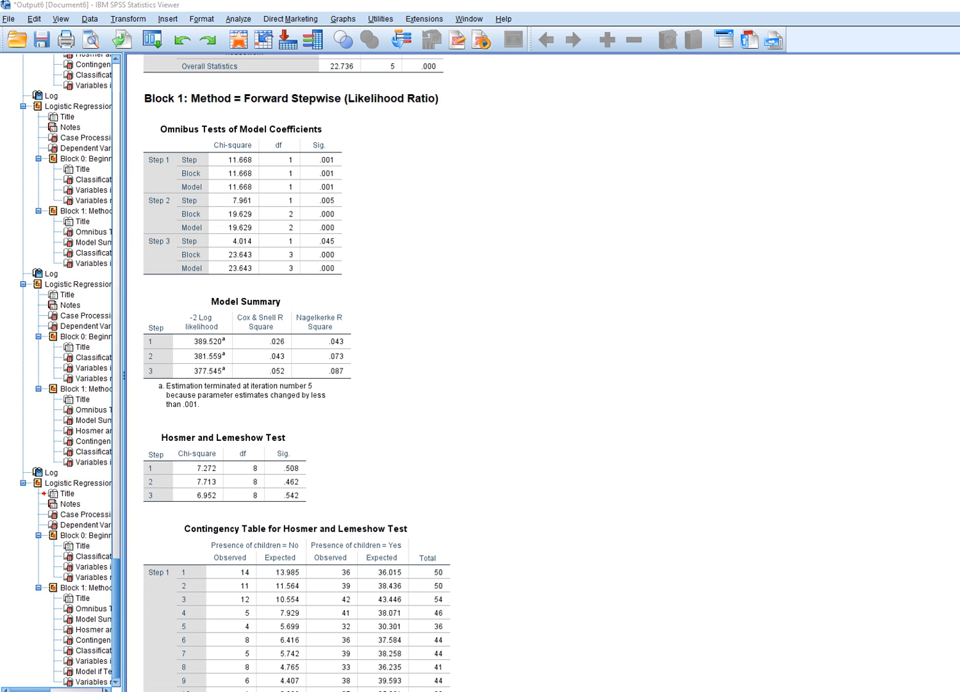
# Step: Mark the Step 2 predictors in Variables in the Equation and underline the Attitudes toward housework row from B to Sig
pyautogui.scroll(-20, 377, 371)
pyautogui.scroll(-5, 376, 371)
pyautogui.scroll(6, 376, 371)
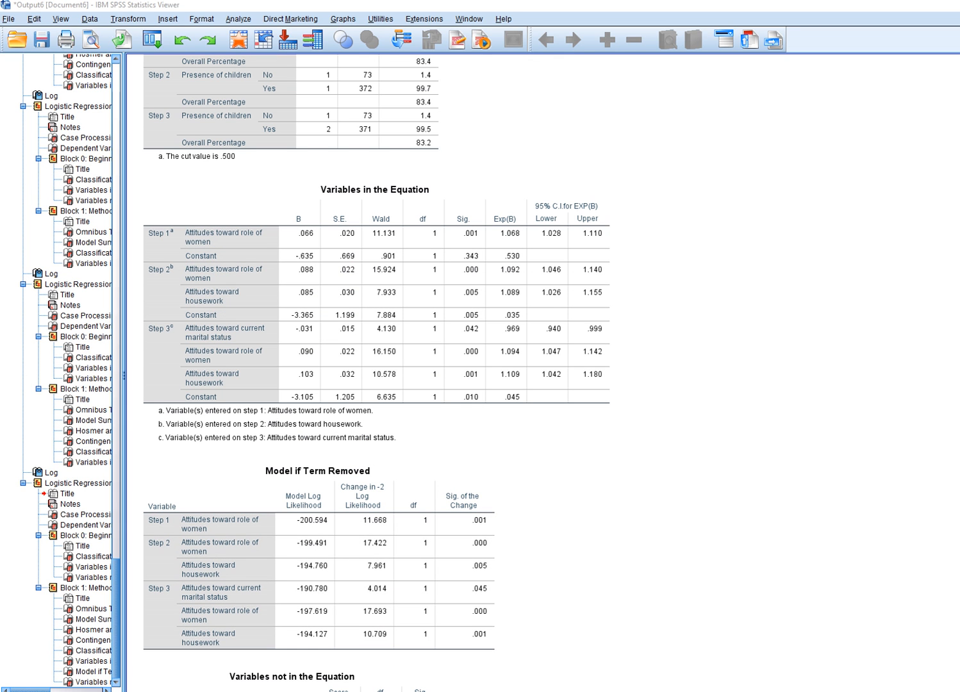
pyautogui.moveTo(151, 278); pyautogui.dragTo(173, 278)
pyautogui.click(242, 276)
pyautogui.moveTo(251, 298); pyautogui.dragTo(487, 300)
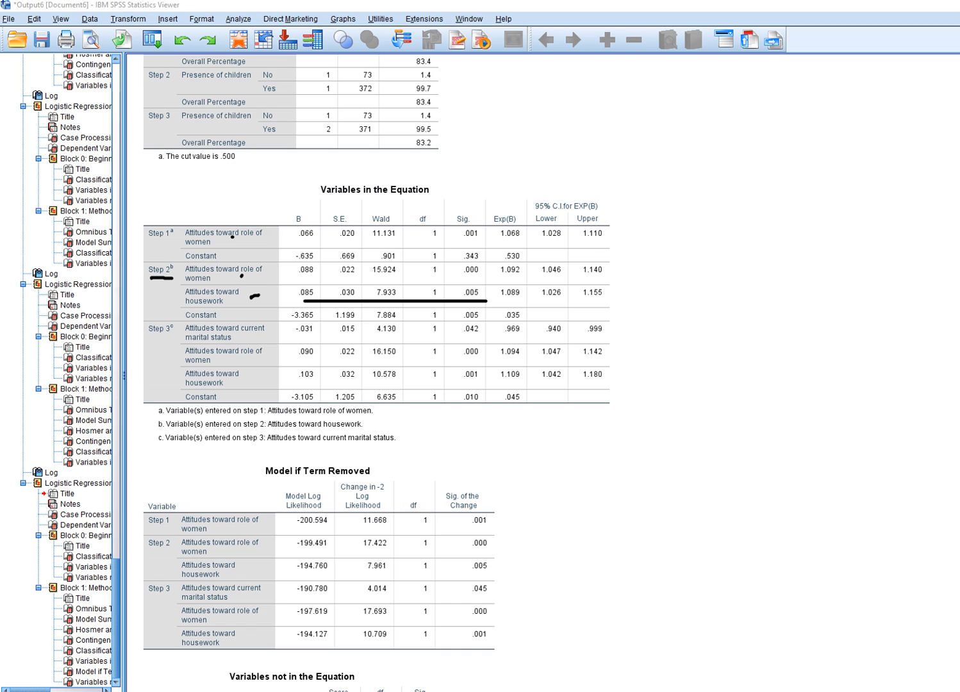
# Step: Label the steps as models M0 to M3 beside Variables in the Equation and circle the Step 3 predictors' Sig. values, then clear the annotations
pyautogui.moveTo(145, 337); pyautogui.dragTo(167, 337)
pyautogui.moveTo(661, 344)
pyautogui.mouseDown()
pyautogui.moveTo(713, 352)
pyautogui.moveTo(705, 363)
pyautogui.mouseUp()
pyautogui.moveTo(660, 274); pyautogui.dragTo(684, 280)
pyautogui.moveTo(687, 274); pyautogui.dragTo(714, 276)
pyautogui.moveTo(660, 221); pyautogui.dragTo(699, 226)
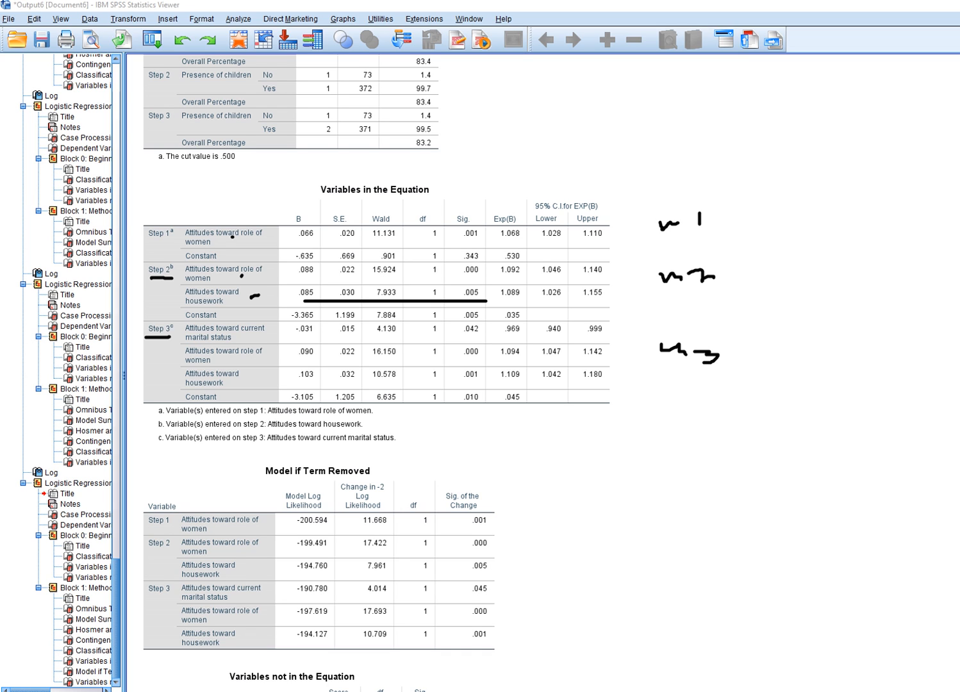
pyautogui.moveTo(655, 137); pyautogui.dragTo(679, 146)
pyautogui.moveTo(482, 325)
pyautogui.mouseDown()
pyautogui.moveTo(451, 337)
pyautogui.moveTo(477, 376)
pyautogui.moveTo(494, 330)
pyautogui.mouseUp()
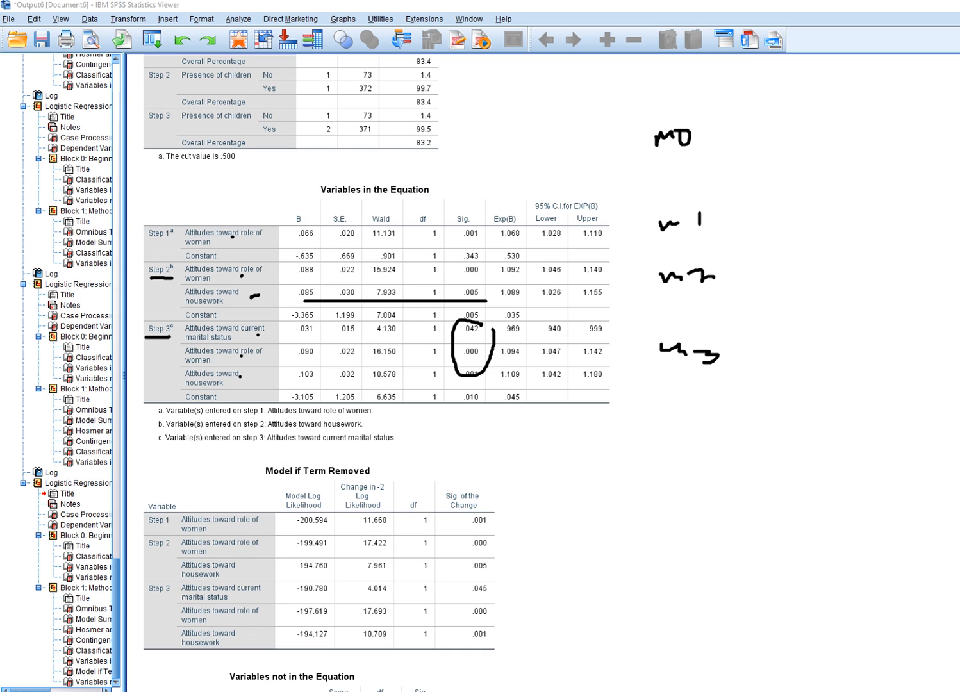
pyautogui.press('Escape')
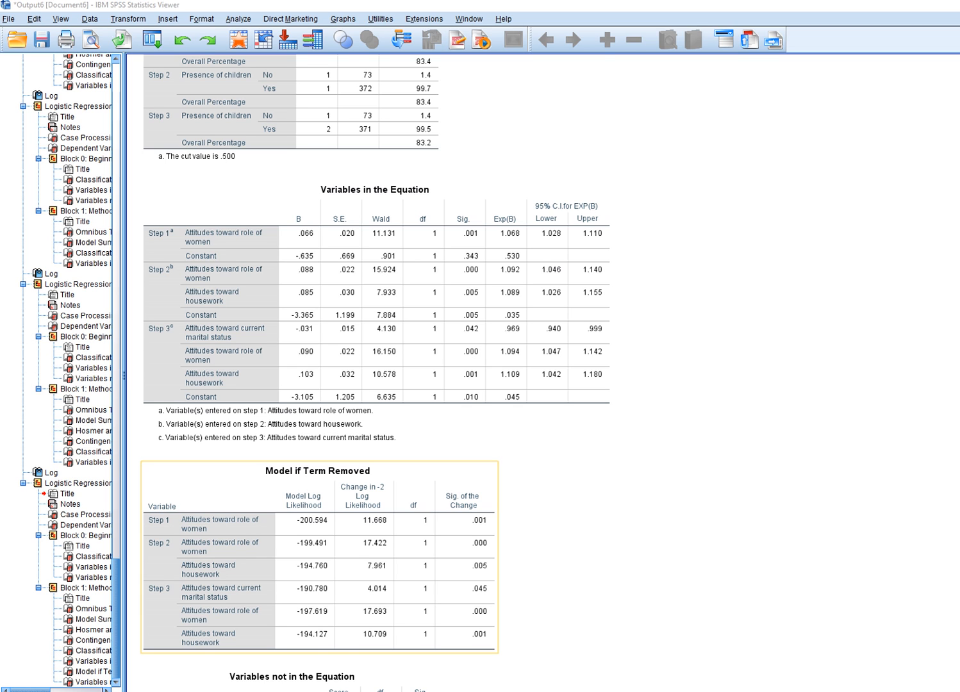
# Step: Write a model note beside Step 3 of Variables in the Equation and draw a line along its predictors, then clear the annotations
pyautogui.scroll(-5, 313, 558)
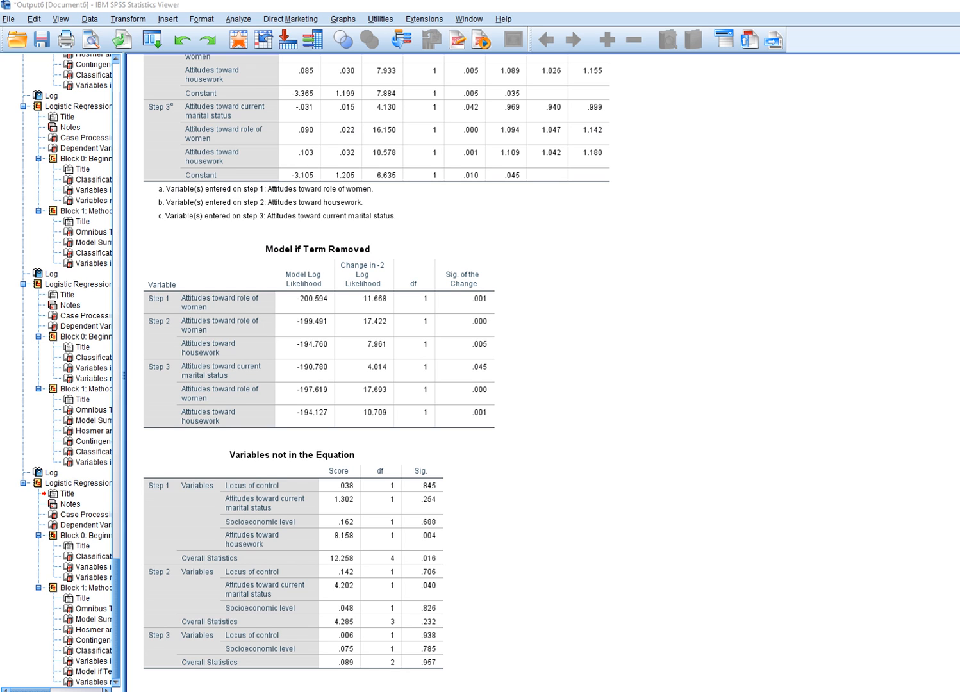
pyautogui.scroll(5, 376, 371)
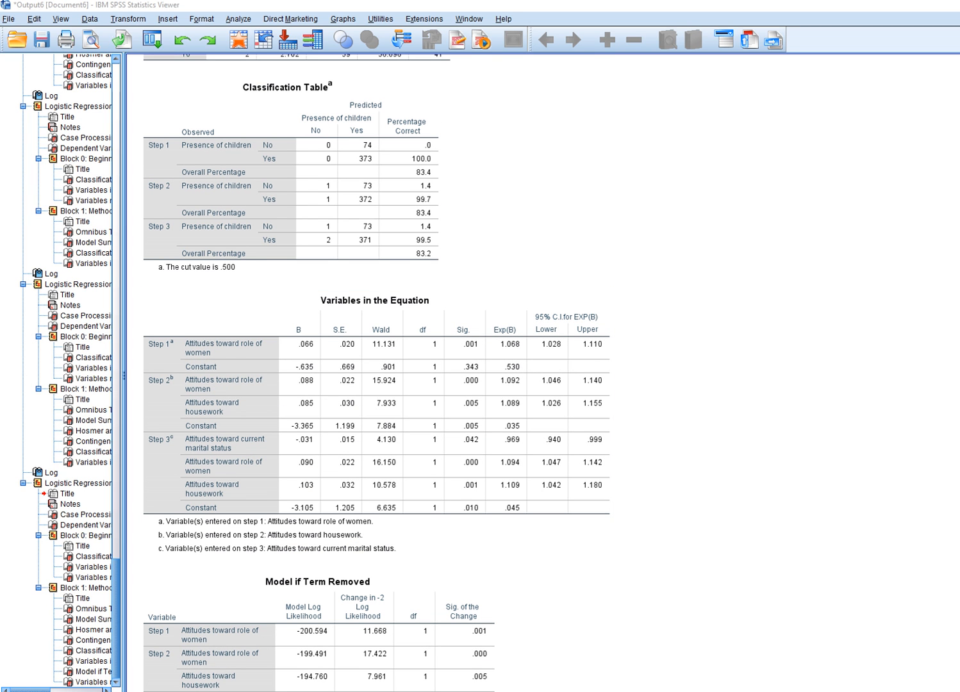
pyautogui.moveTo(655, 453)
pyautogui.mouseDown()
pyautogui.moveTo(691, 447)
pyautogui.moveTo(690, 465)
pyautogui.mouseUp()
pyautogui.moveTo(176, 442); pyautogui.dragTo(169, 489)
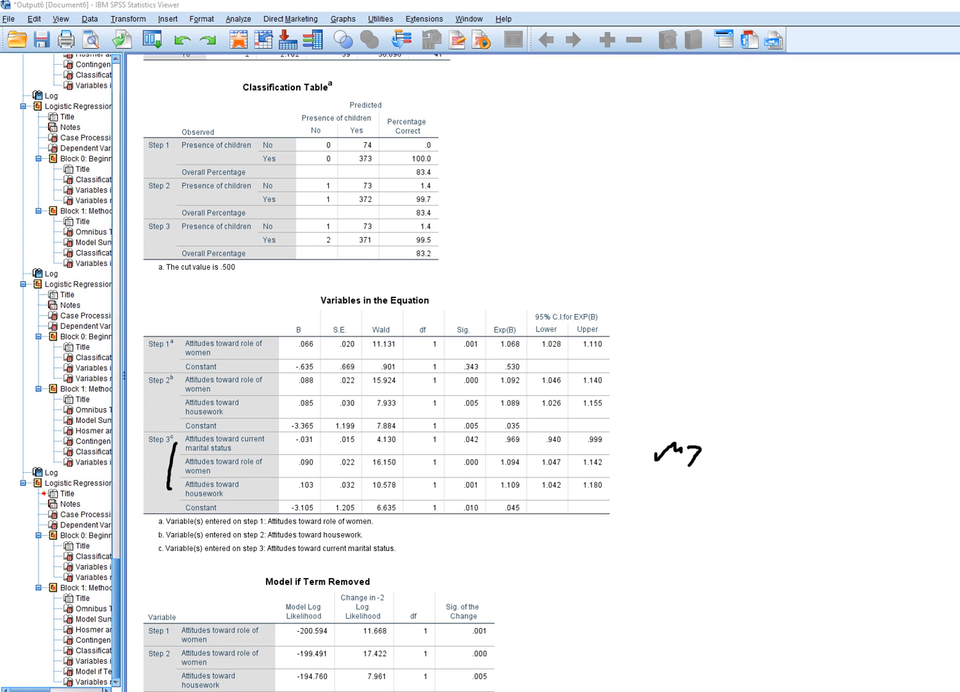
pyautogui.press('Escape')
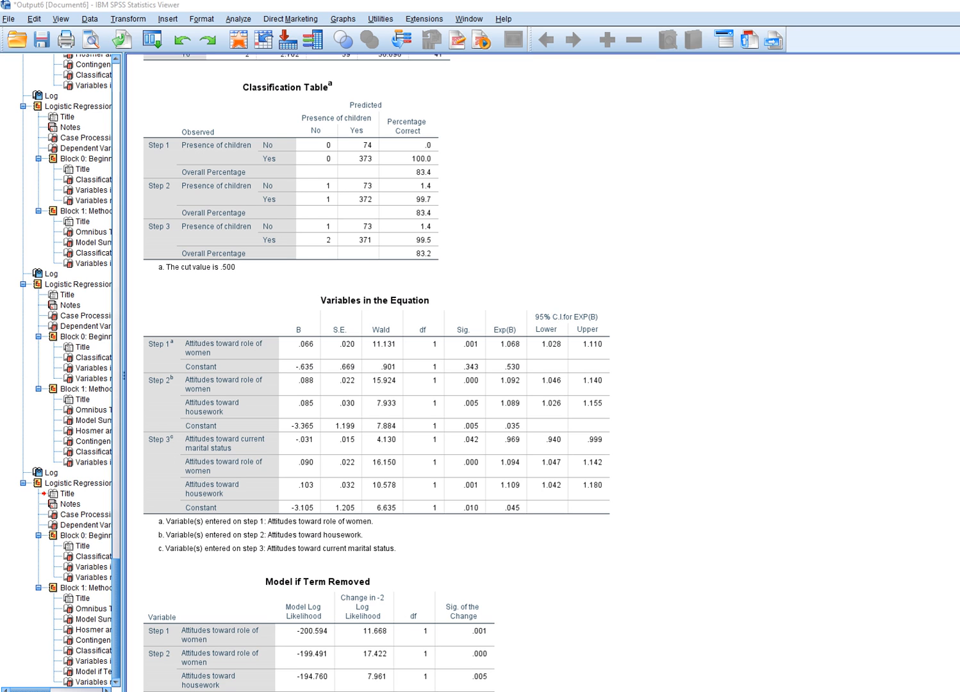
# Step: Mark Step 3 in the omnibus tests, circle its Model row and underline the Model label of all three steps
pyautogui.scroll(15, 375, 372)
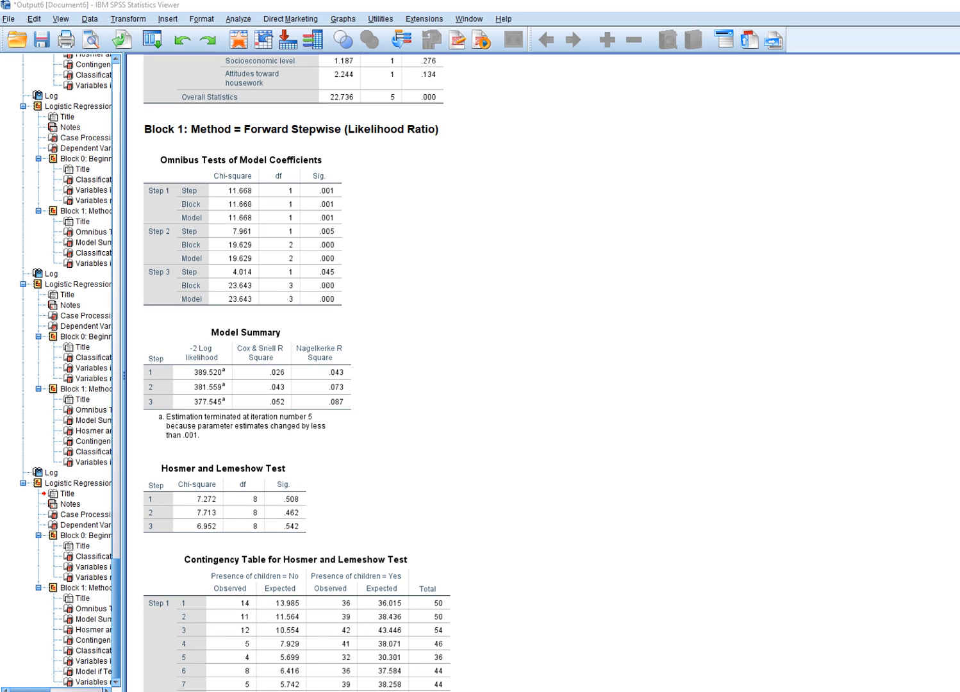
pyautogui.moveTo(148, 280); pyautogui.dragTo(160, 274)
pyautogui.moveTo(218, 304)
pyautogui.mouseDown()
pyautogui.moveTo(342, 303)
pyautogui.moveTo(326, 292)
pyautogui.moveTo(226, 292)
pyautogui.moveTo(192, 306)
pyautogui.moveTo(207, 305)
pyautogui.mouseUp()
pyautogui.moveTo(175, 265)
pyautogui.mouseDown()
pyautogui.moveTo(194, 262)
pyautogui.moveTo(196, 222)
pyautogui.mouseUp()
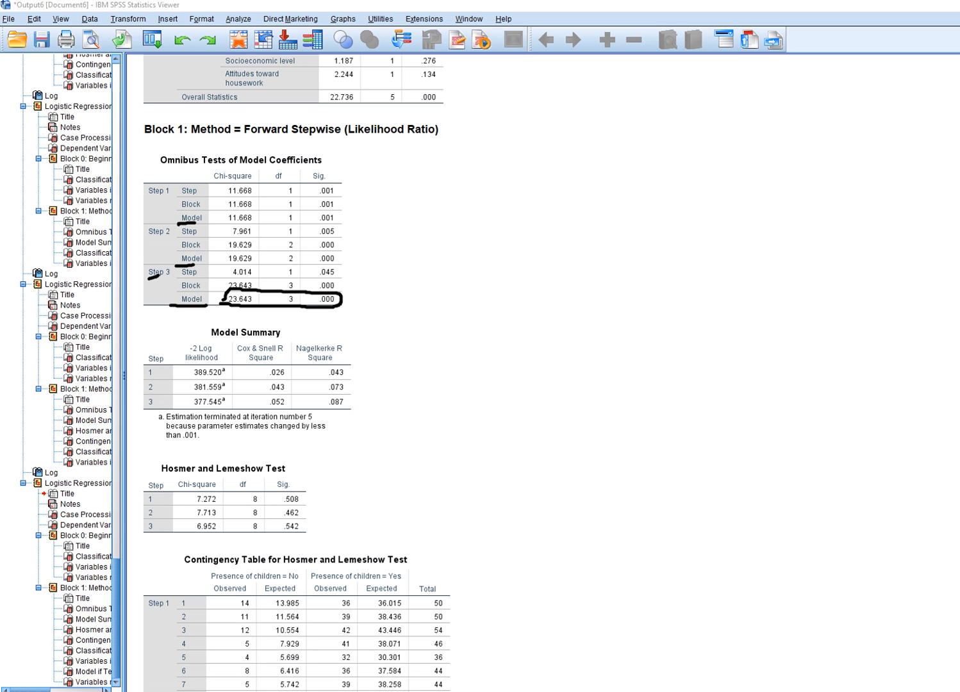
# Step: Circle Step 3's Step row in the omnibus tests and write M3 and M2 beside the table, then clear the annotations
pyautogui.moveTo(217, 277)
pyautogui.mouseDown()
pyautogui.moveTo(340, 279)
pyautogui.moveTo(334, 267)
pyautogui.moveTo(279, 263)
pyautogui.moveTo(224, 264)
pyautogui.moveTo(221, 275)
pyautogui.mouseUp()
pyautogui.moveTo(387, 273); pyautogui.dragTo(408, 290)
pyautogui.moveTo(411, 282); pyautogui.dragTo(417, 298)
pyautogui.moveTo(383, 237); pyautogui.dragTo(423, 237)
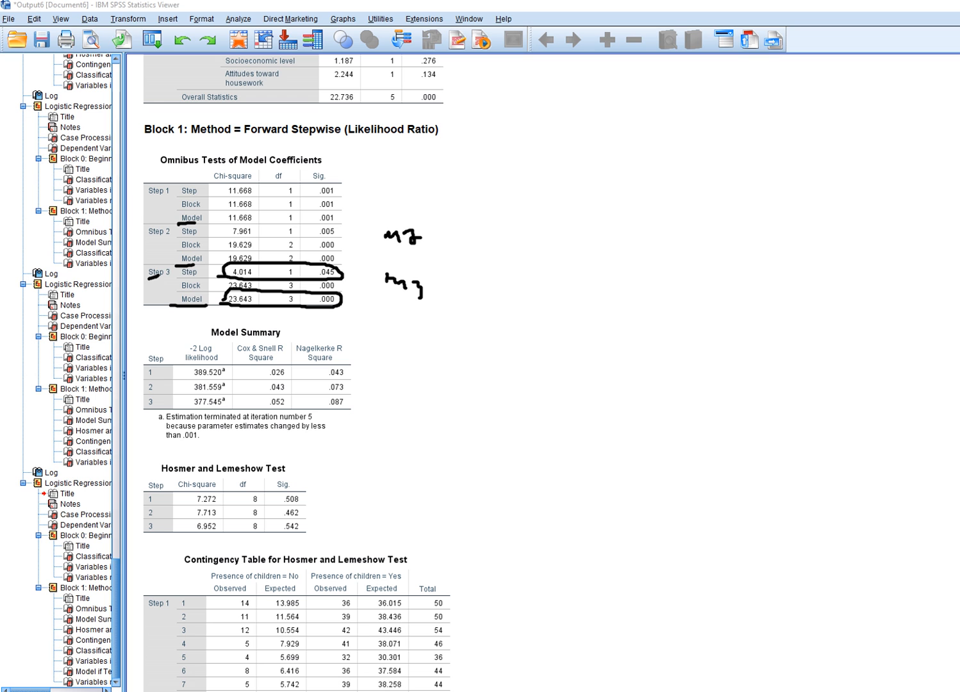
pyautogui.press('Escape')
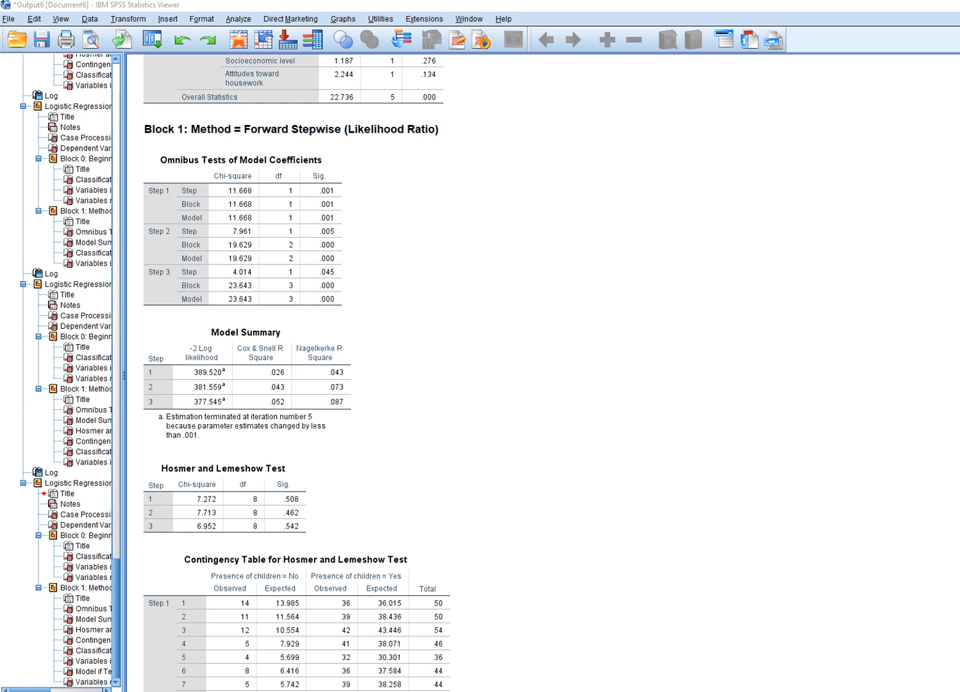
# Step: Rerun the binary logistic regression of CHILDREN on CONTROL through ATTHOUSE with the Backward: LR method
pyautogui.scroll(-3, 377, 369)
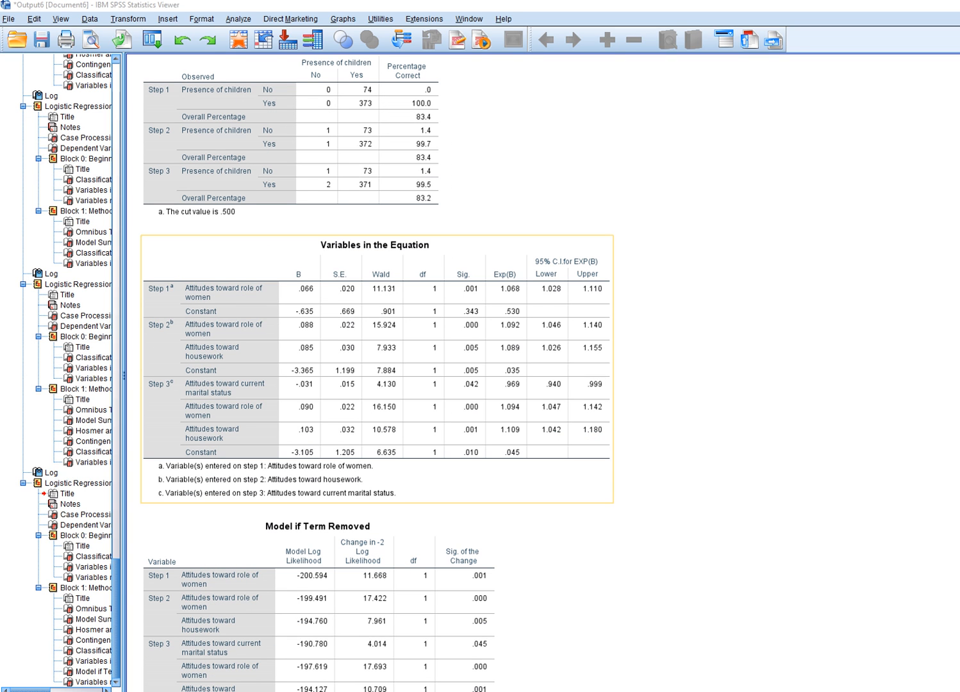
pyautogui.scroll(3, 377, 369)
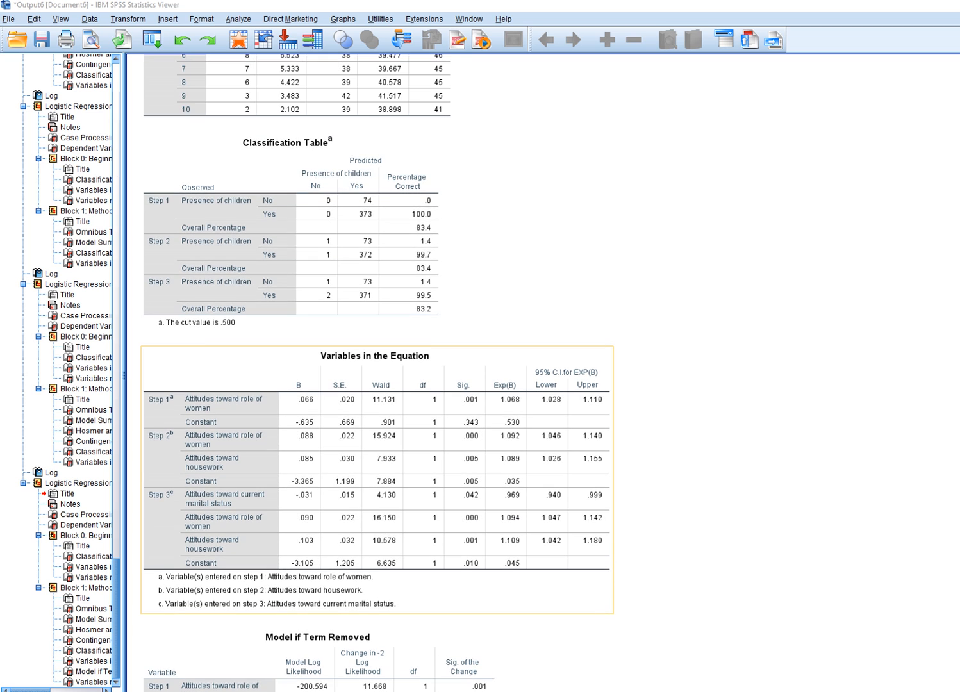
pyautogui.scroll(15, 377, 369)
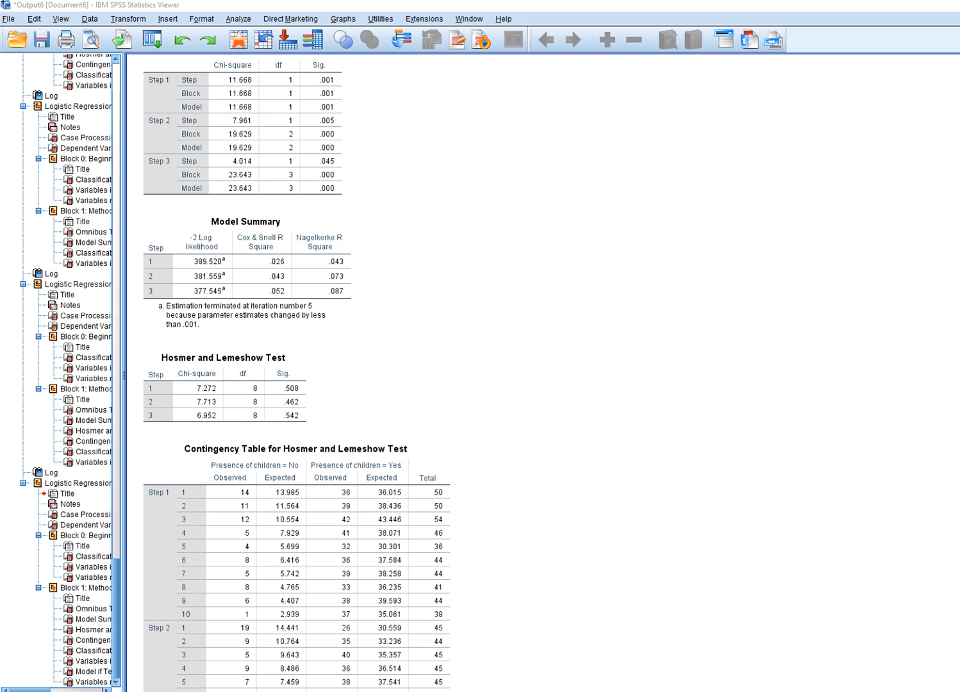
pyautogui.scroll(2, 377, 369)
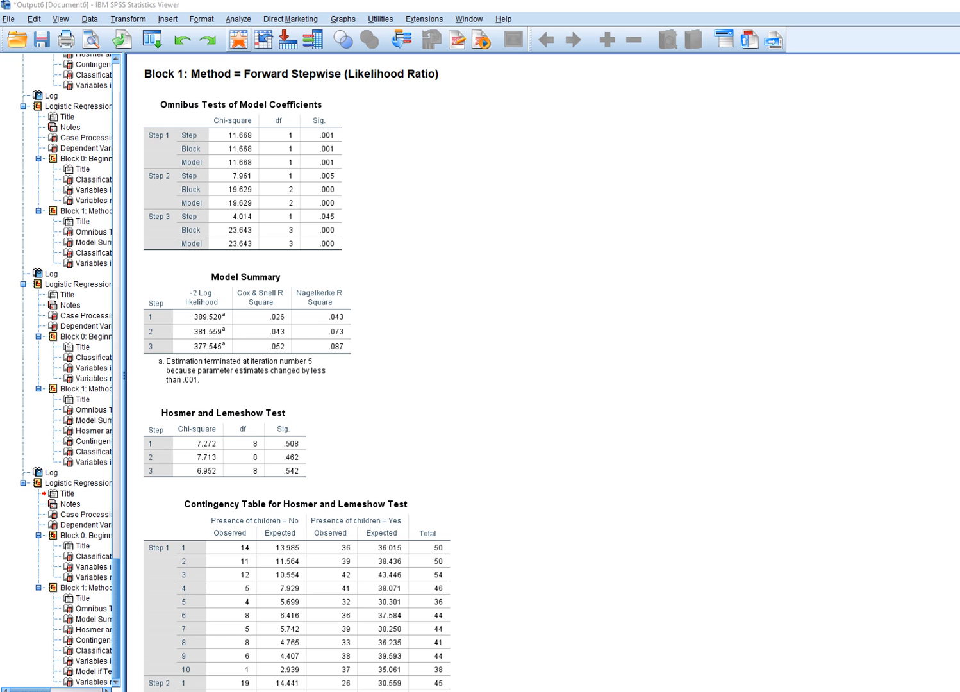
pyautogui.click(238, 19)
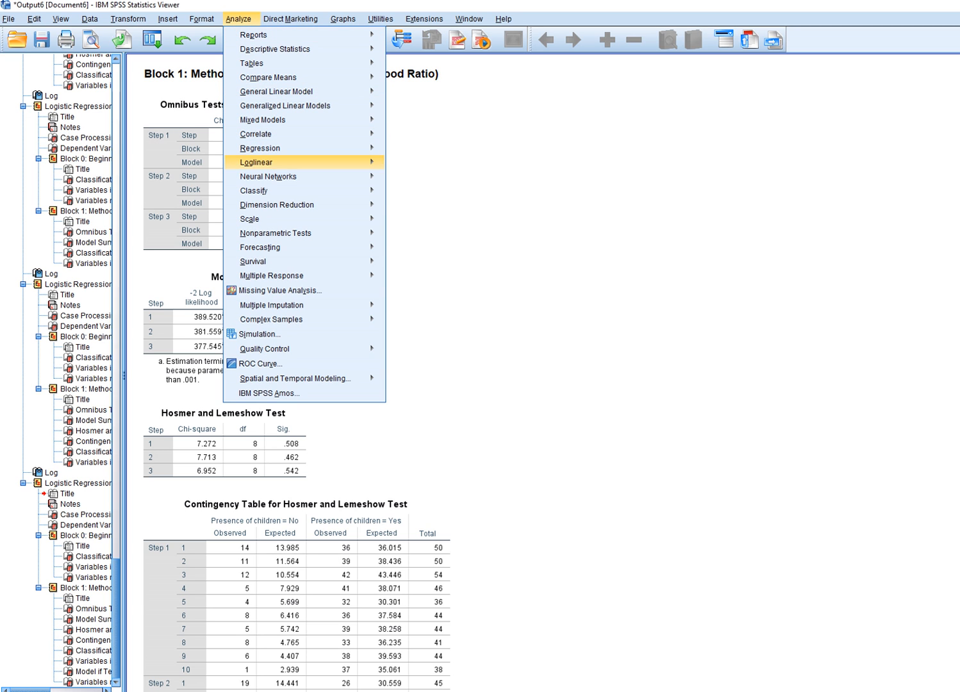
pyautogui.moveTo(260, 148)
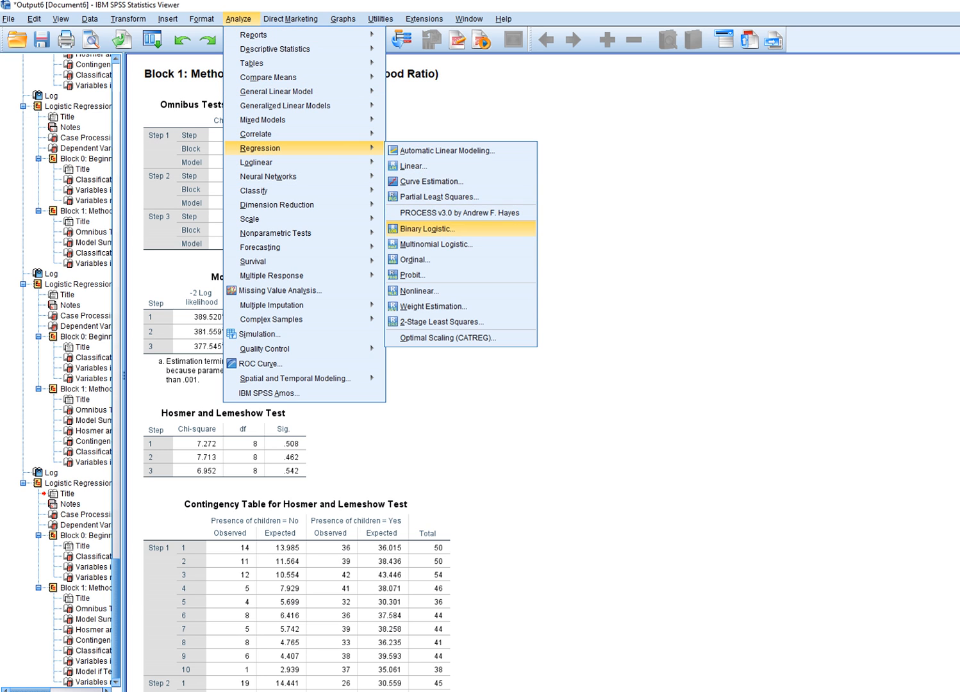
pyautogui.click(425, 229)
pyautogui.click(641, 401)
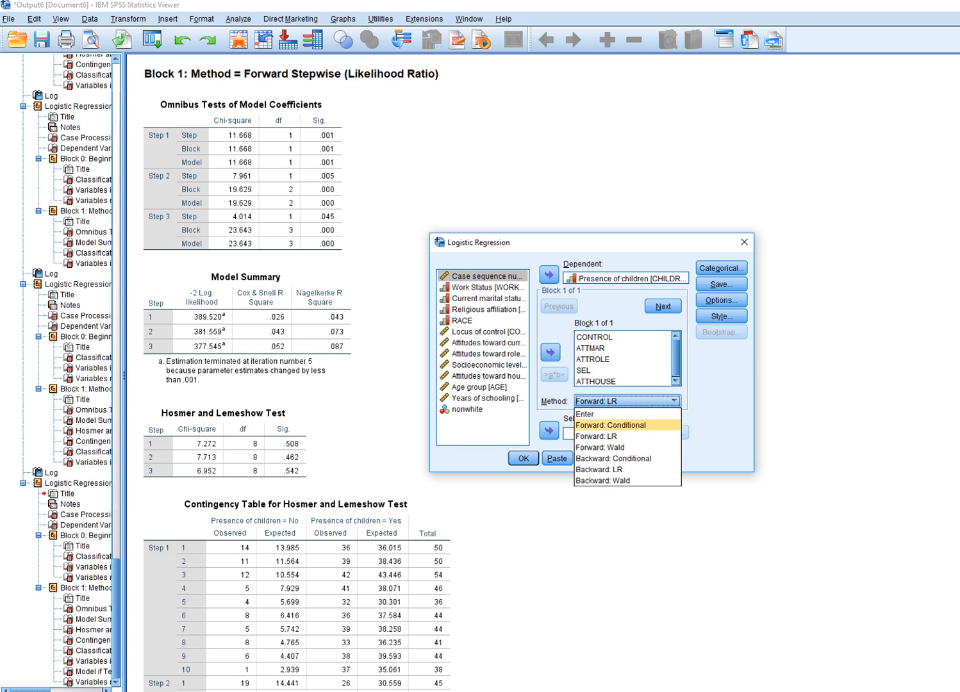
pyautogui.click(631, 469)
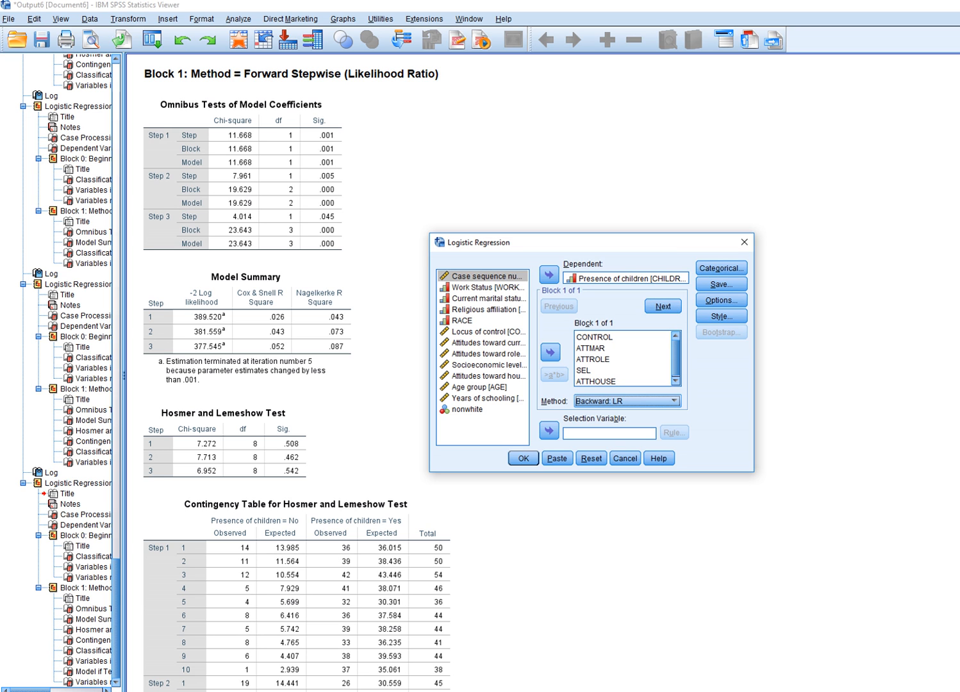
pyautogui.click(524, 458)
# Step: Bracket the Step 1 predictors in the backward run's Variables in the Equation and label Steps 1 and 2 as M1 and M2
pyautogui.scroll(3, 523, 458)
pyautogui.scroll(15, 378, 371)
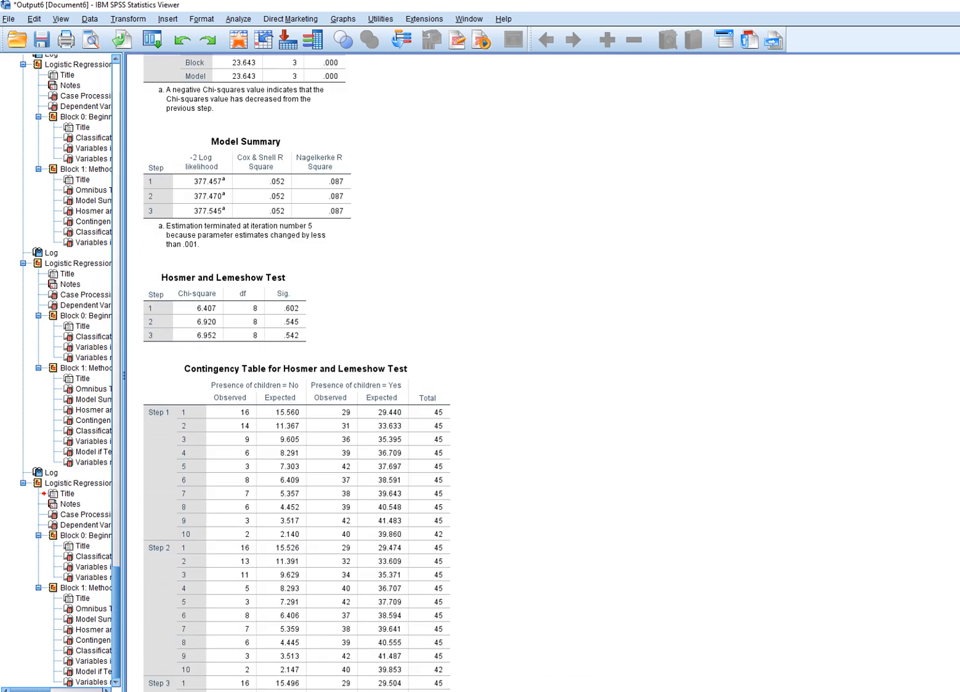
pyautogui.scroll(-15, 378, 372)
pyautogui.scroll(3, 378, 371)
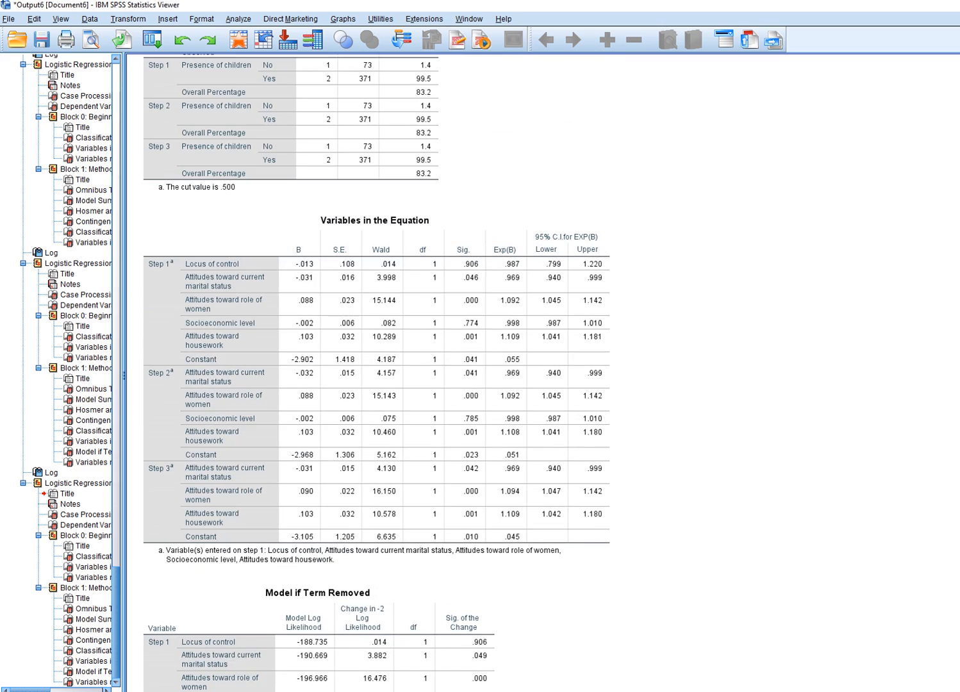
pyautogui.moveTo(177, 257)
pyautogui.mouseDown()
pyautogui.moveTo(168, 343)
pyautogui.moveTo(191, 351)
pyautogui.mouseUp()
pyautogui.moveTo(178, 260); pyautogui.dragTo(197, 252)
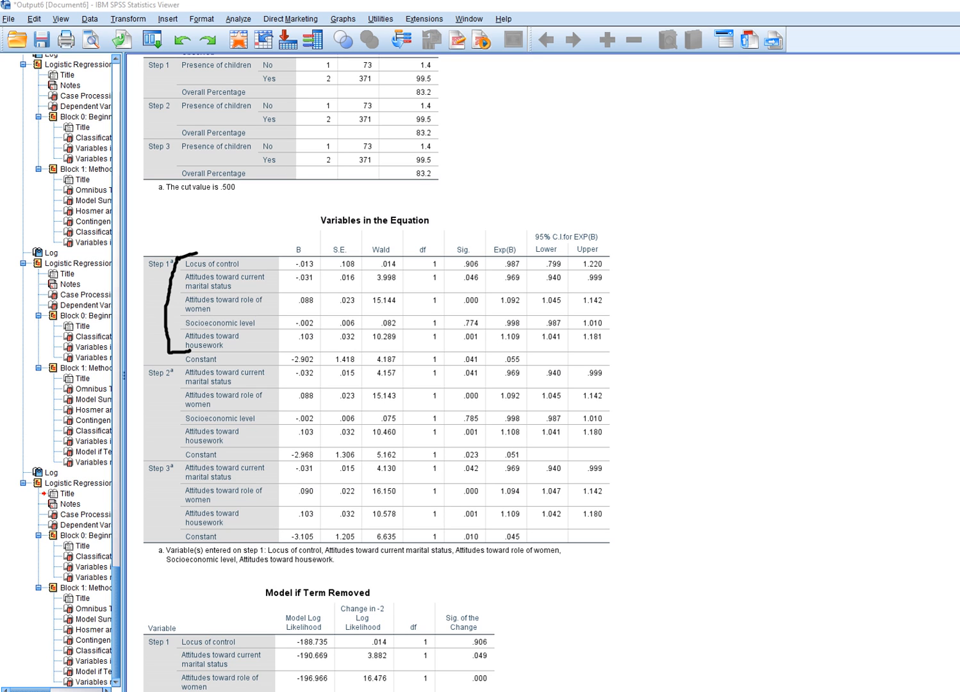
pyautogui.moveTo(139, 297)
pyautogui.mouseDown()
pyautogui.moveTo(140, 316)
pyautogui.moveTo(162, 303)
pyautogui.mouseUp()
pyautogui.moveTo(129, 384); pyautogui.dragTo(171, 407)
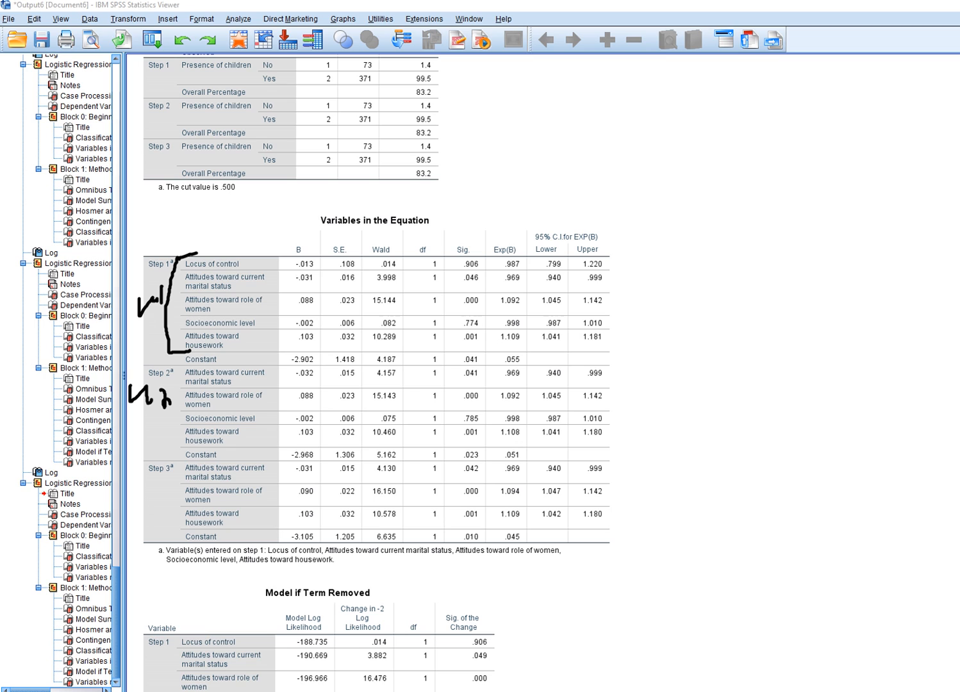
# Step: Underline the Locus of control row in Step 1 of Variables in the Equation and circle its Sig. value
pyautogui.moveTo(294, 273); pyautogui.dragTo(474, 272)
pyautogui.moveTo(199, 271); pyautogui.dragTo(249, 270)
pyautogui.moveTo(474, 247)
pyautogui.mouseDown()
pyautogui.moveTo(459, 247)
pyautogui.moveTo(480, 260)
pyautogui.moveTo(475, 251)
pyautogui.mouseUp()
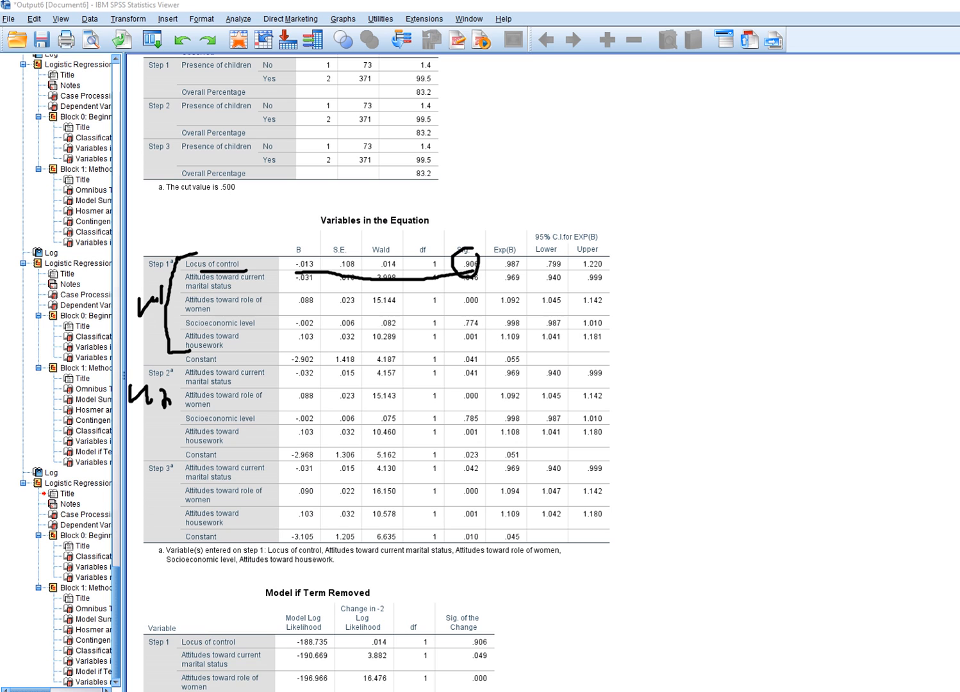
# Step: Label Step 3 as M3, circle Step 2's Socioeconomic level row and bracket the Step 3 predictors, then clear the annotations
pyautogui.moveTo(121, 484)
pyautogui.mouseDown()
pyautogui.moveTo(130, 493)
pyautogui.moveTo(146, 487)
pyautogui.mouseUp()
pyautogui.moveTo(147, 485); pyautogui.dragTo(159, 482)
pyautogui.moveTo(260, 423)
pyautogui.mouseDown()
pyautogui.moveTo(465, 424)
pyautogui.moveTo(481, 414)
pyautogui.moveTo(269, 415)
pyautogui.mouseUp()
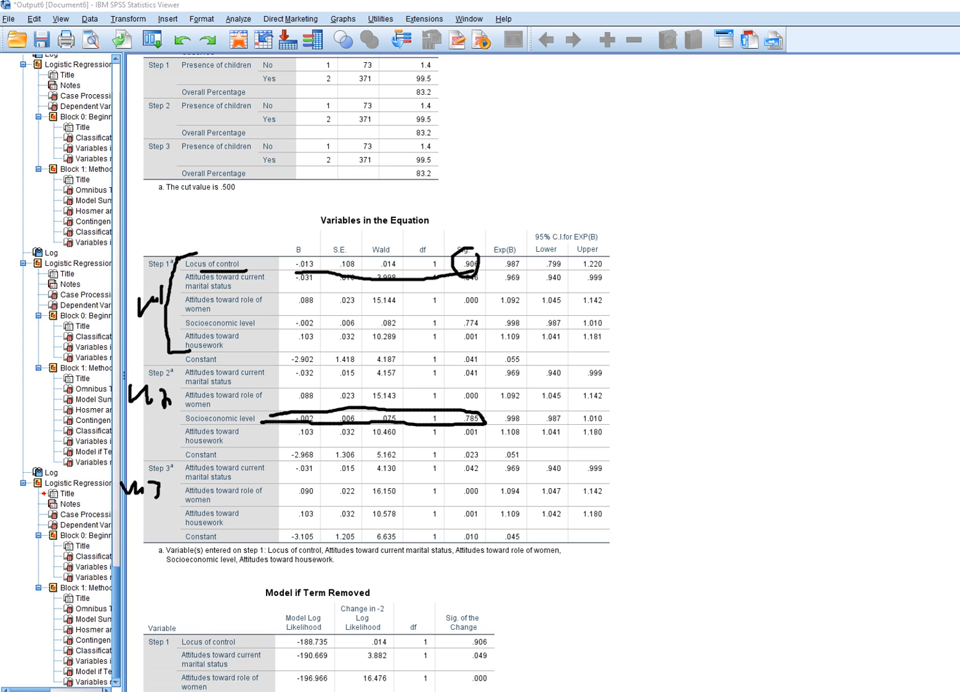
pyautogui.moveTo(186, 469)
pyautogui.mouseDown()
pyautogui.moveTo(172, 533)
pyautogui.moveTo(187, 536)
pyautogui.mouseUp()
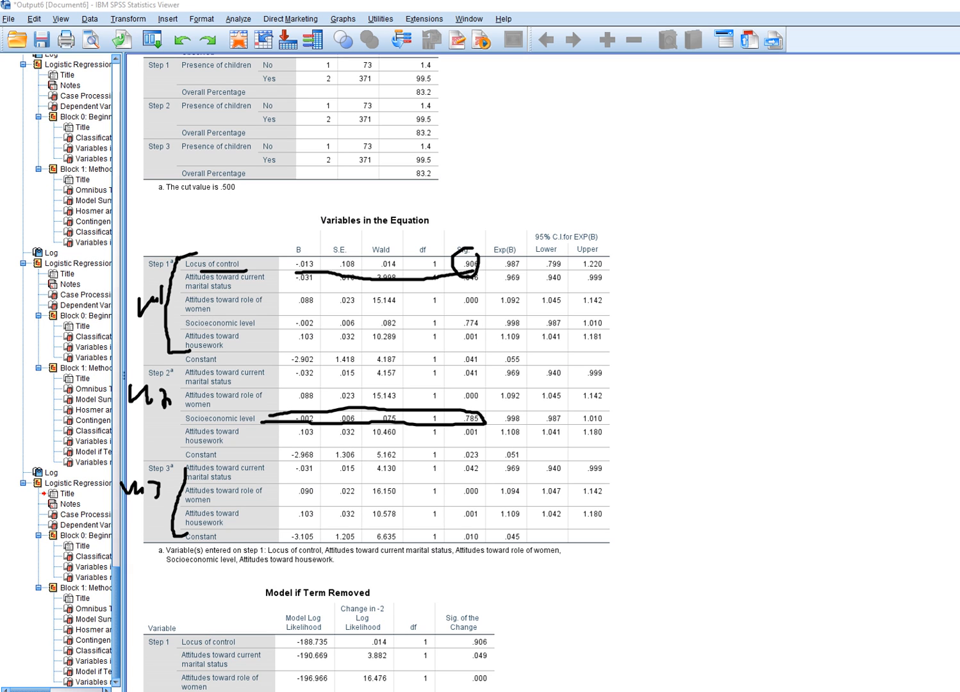
pyautogui.press('Escape')
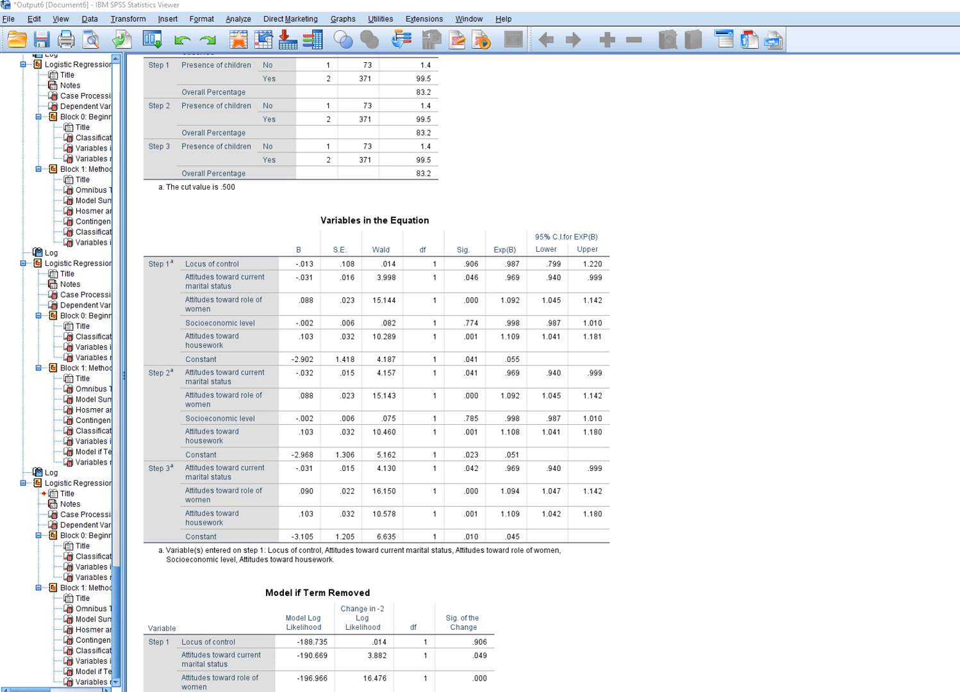
# Step: Review the backward run's Block 0 output and underline the Step 0 Constant in Variables in the Equation
pyautogui.scroll(20, 378, 371)
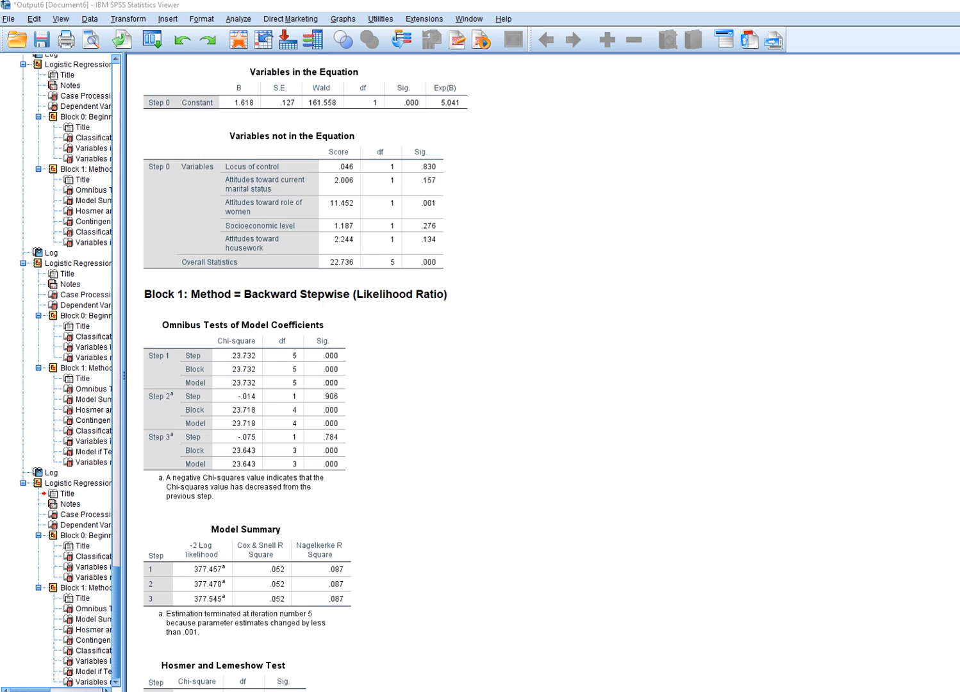
pyautogui.scroll(-5, 305, 371)
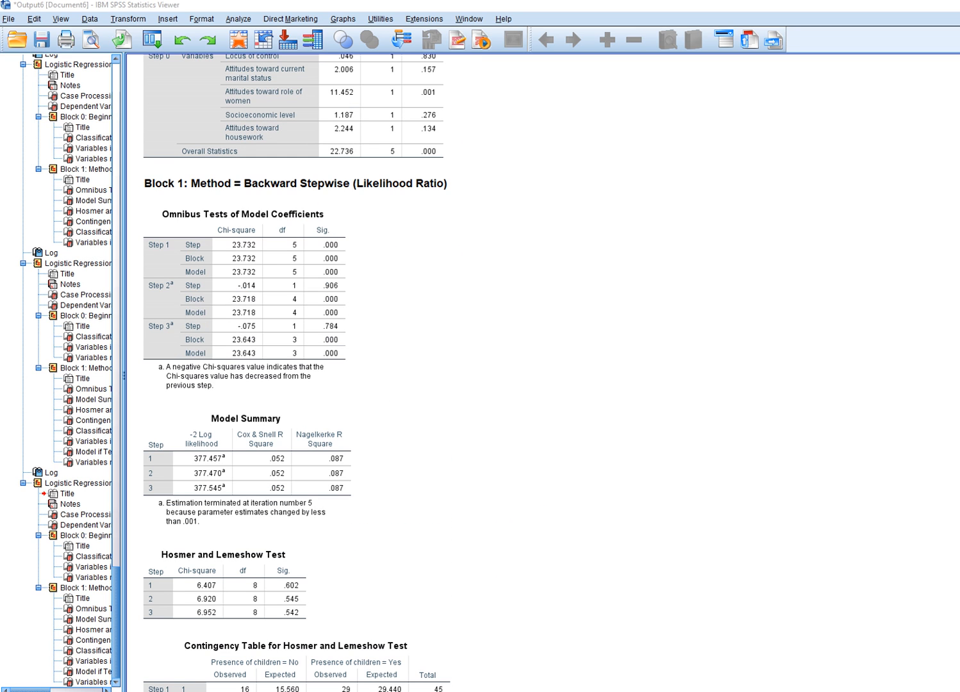
pyautogui.scroll(8, 294, 372)
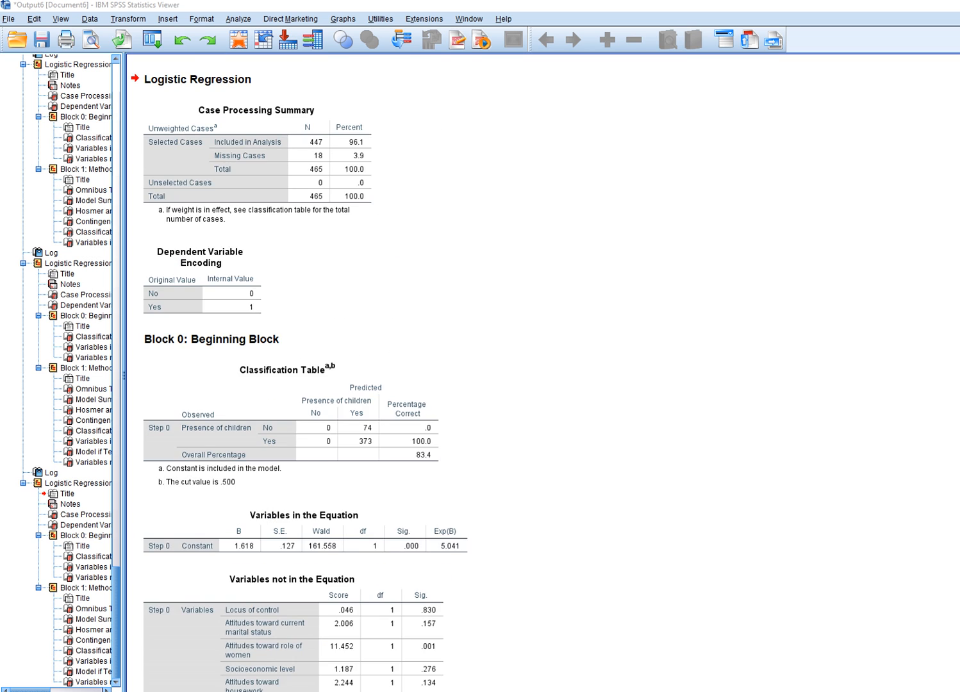
pyautogui.scroll(-2, 295, 371)
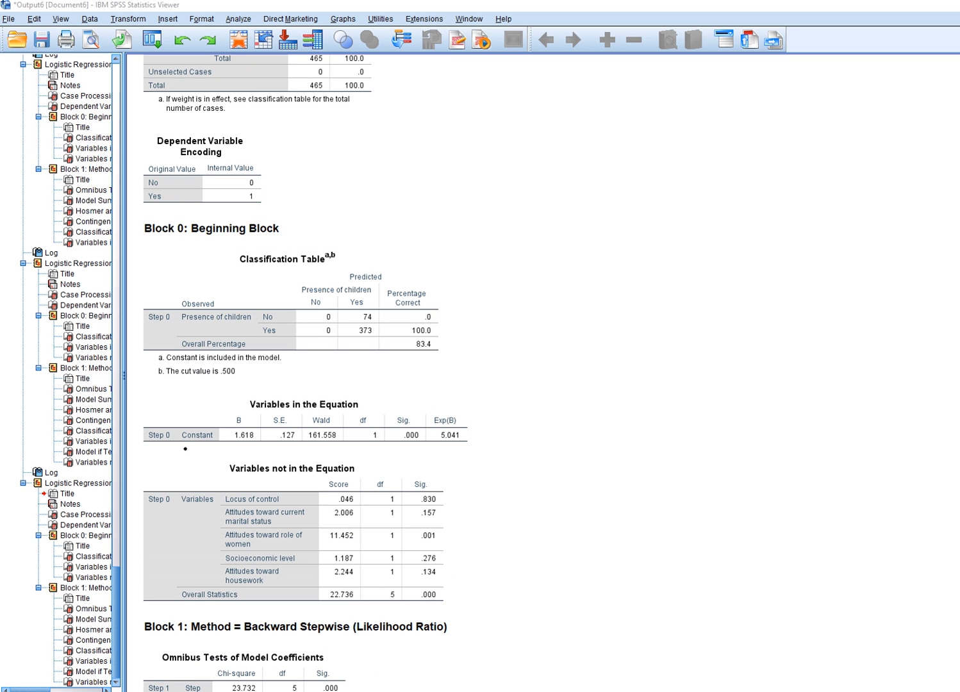
pyautogui.moveTo(186, 449); pyautogui.dragTo(253, 450)
pyautogui.scroll(-5, 295, 371)
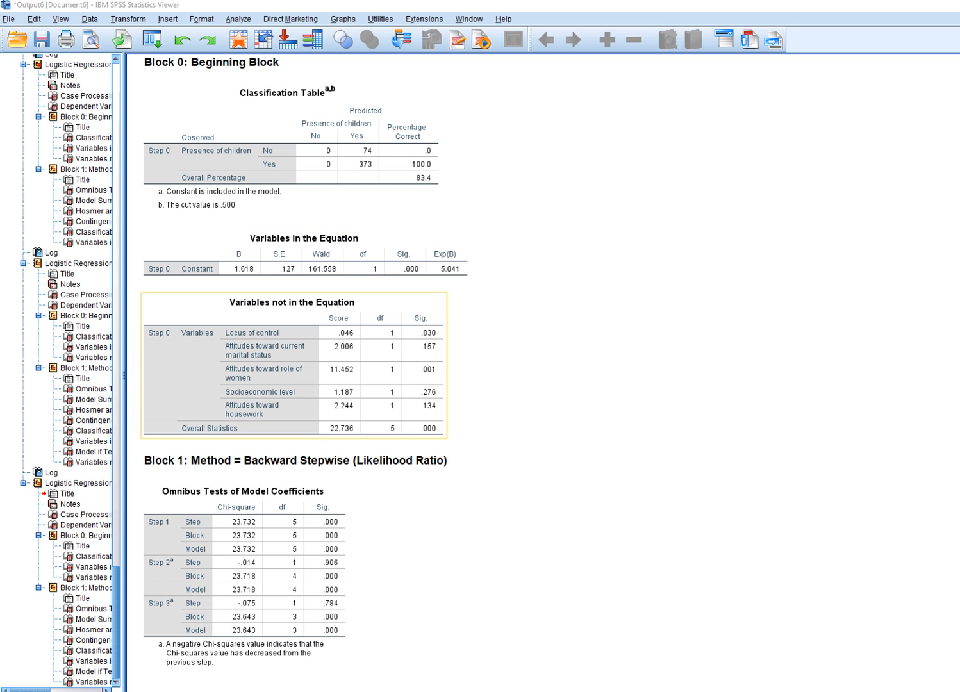
# Step: Underline the Step 1 and Step 2 Model rows in the backward omnibus tests and circle Step 2's Step chi-square and Sig. values
pyautogui.scroll(-8, 294, 372)
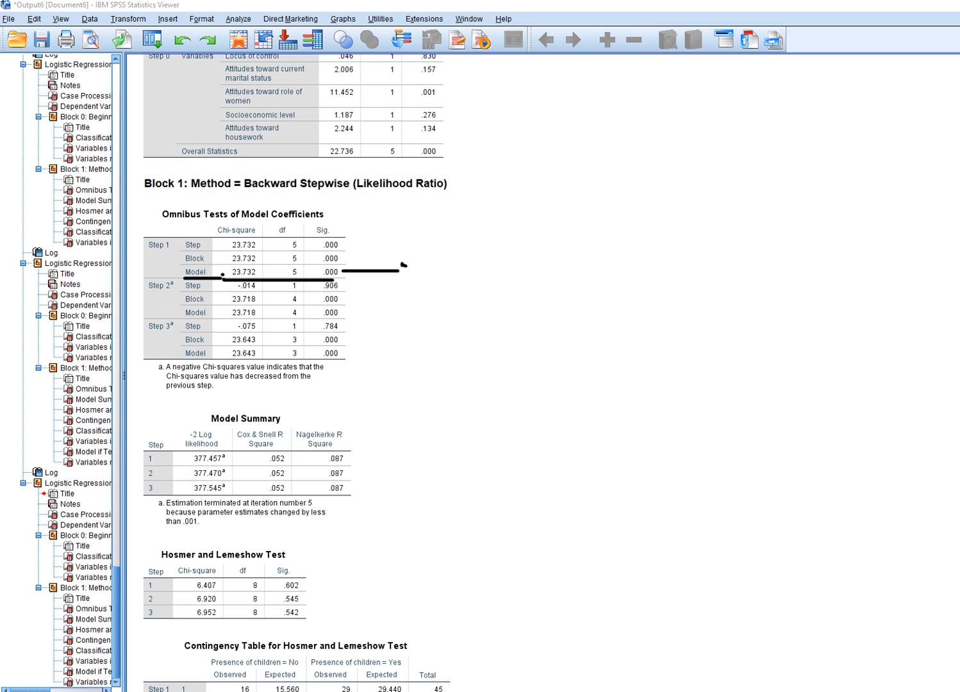
pyautogui.moveTo(150, 294); pyautogui.dragTo(164, 292)
pyautogui.moveTo(199, 318); pyautogui.dragTo(349, 314)
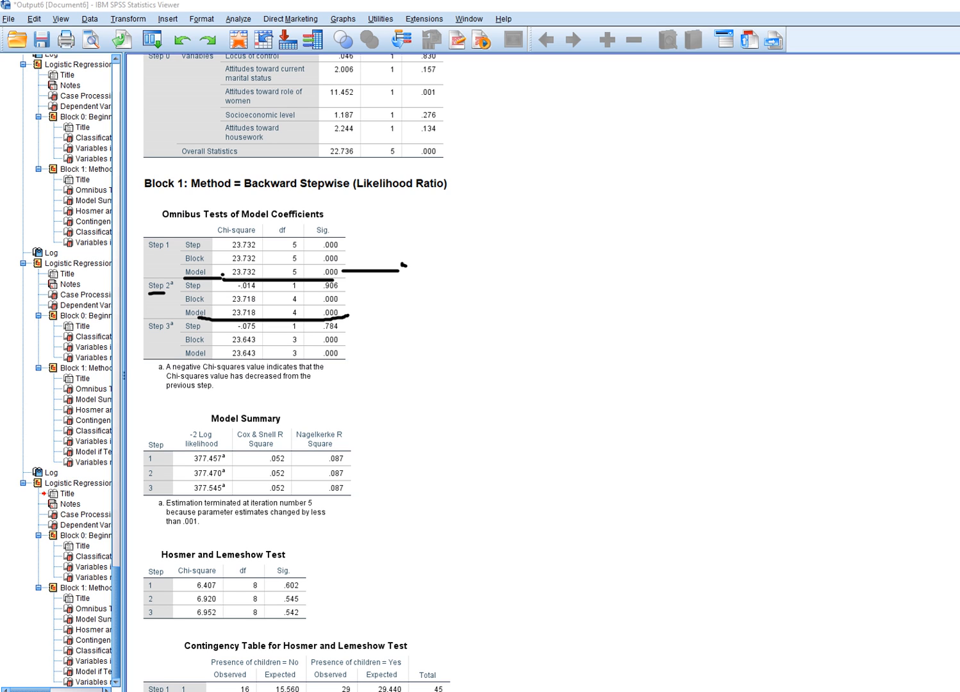
pyautogui.moveTo(229, 292)
pyautogui.mouseDown()
pyautogui.moveTo(260, 290)
pyautogui.moveTo(259, 281)
pyautogui.moveTo(225, 278)
pyautogui.moveTo(228, 292)
pyautogui.mouseUp()
pyautogui.moveTo(313, 295)
pyautogui.mouseDown()
pyautogui.moveTo(347, 283)
pyautogui.moveTo(317, 275)
pyautogui.moveTo(314, 295)
pyautogui.mouseUp()
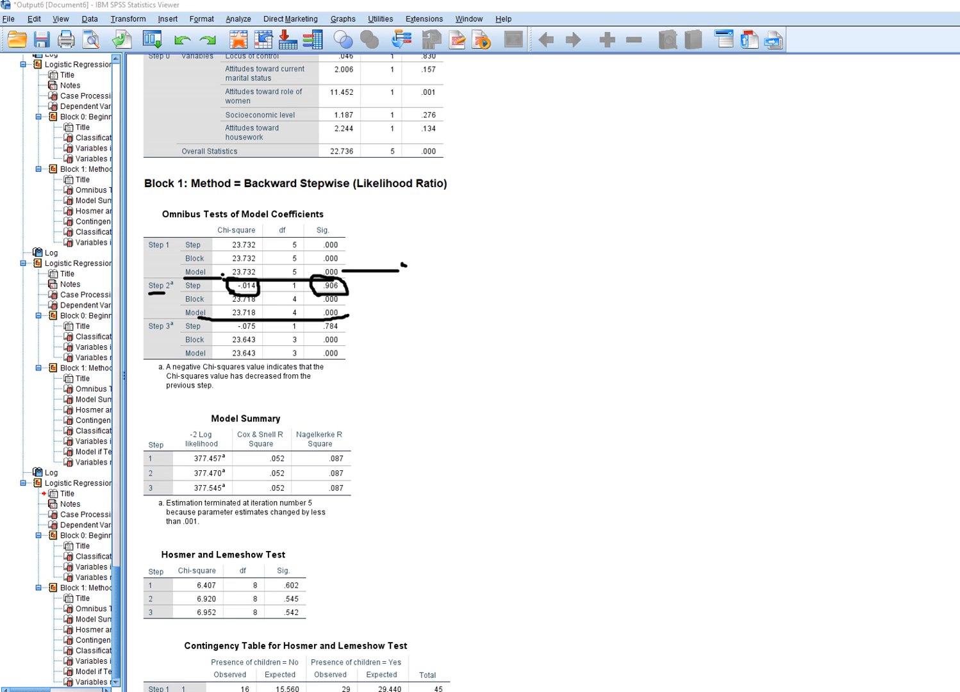
# Step: Circle Step 3's Model row and its Step chi-square and Sig. values in the omnibus tests, then clear the annotations
pyautogui.moveTo(227, 361)
pyautogui.mouseDown()
pyautogui.moveTo(340, 364)
pyautogui.moveTo(315, 342)
pyautogui.moveTo(214, 353)
pyautogui.moveTo(229, 363)
pyautogui.mouseUp()
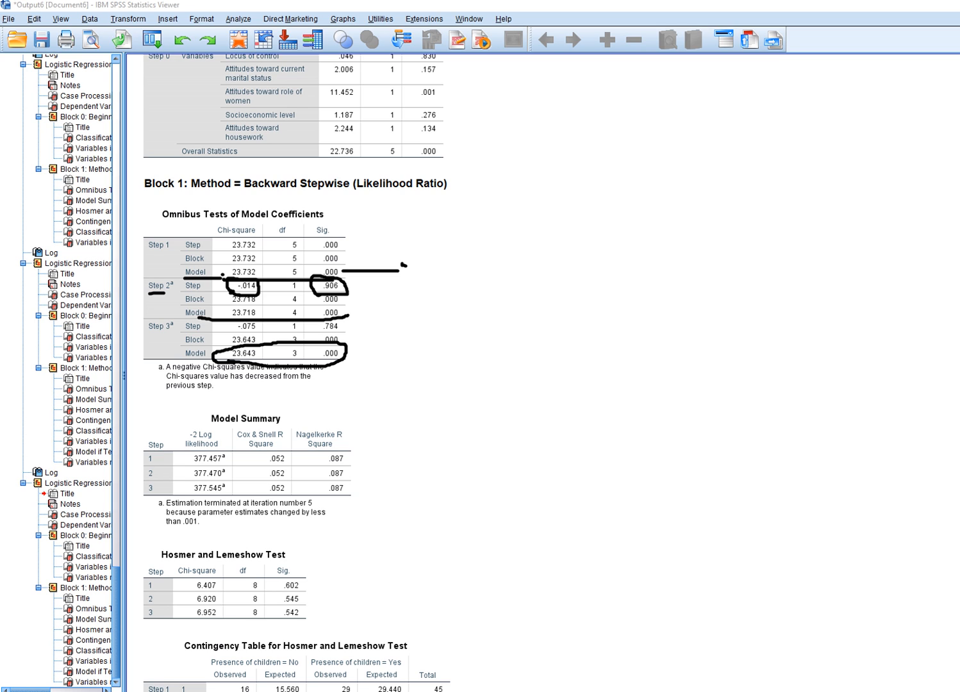
pyautogui.moveTo(224, 333)
pyautogui.mouseDown()
pyautogui.moveTo(261, 340)
pyautogui.moveTo(253, 312)
pyautogui.moveTo(228, 332)
pyautogui.mouseUp()
pyautogui.moveTo(310, 330)
pyautogui.mouseDown()
pyautogui.moveTo(331, 335)
pyautogui.moveTo(343, 318)
pyautogui.moveTo(314, 330)
pyautogui.mouseUp()
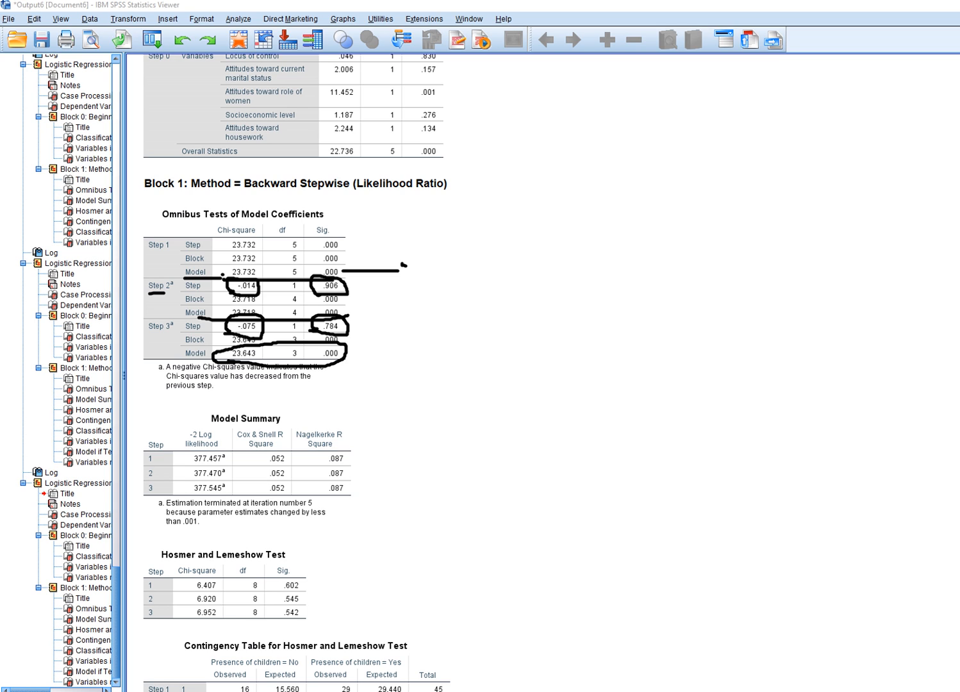
pyautogui.press('Escape')
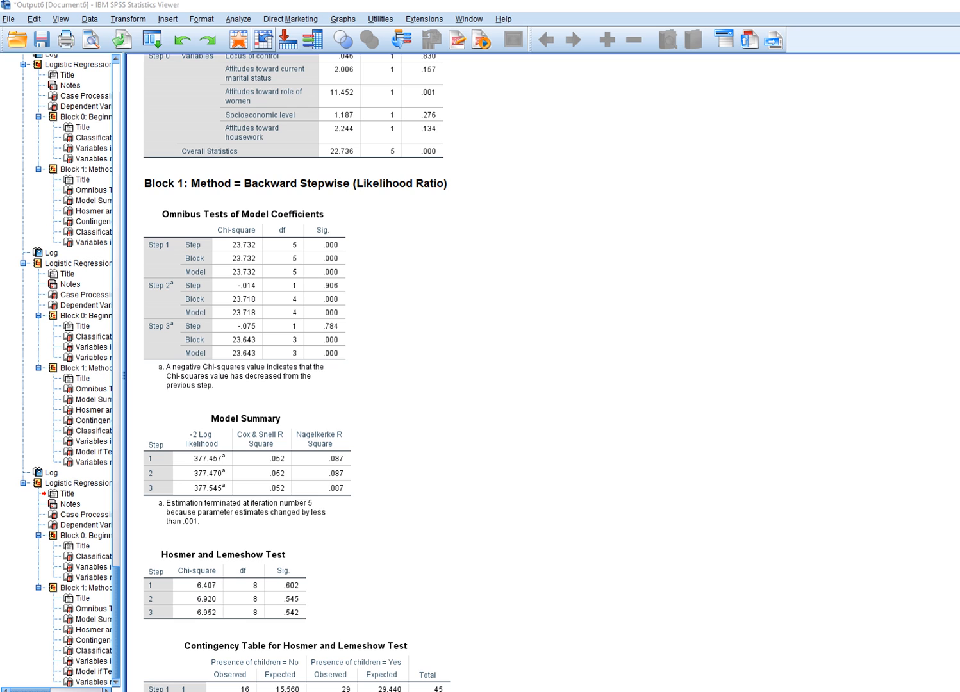
# Step: Reopen the binary logistic regression setup, set the method to Enter and remove CONTROL through ATTHOUSE from Block 1
pyautogui.click(237, 19)
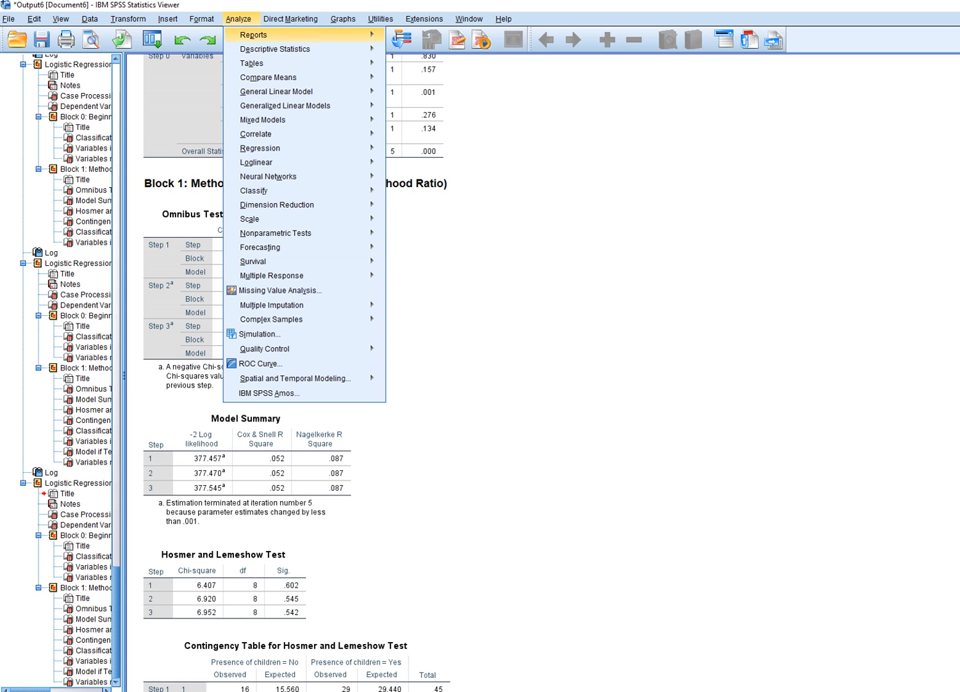
pyautogui.moveTo(259, 148)
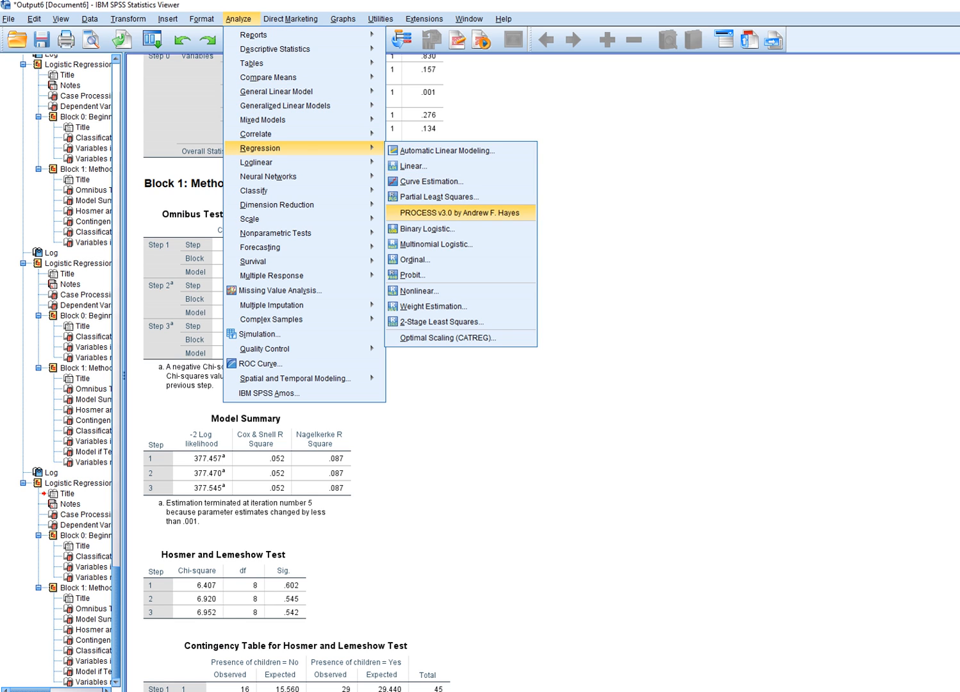
pyautogui.click(423, 229)
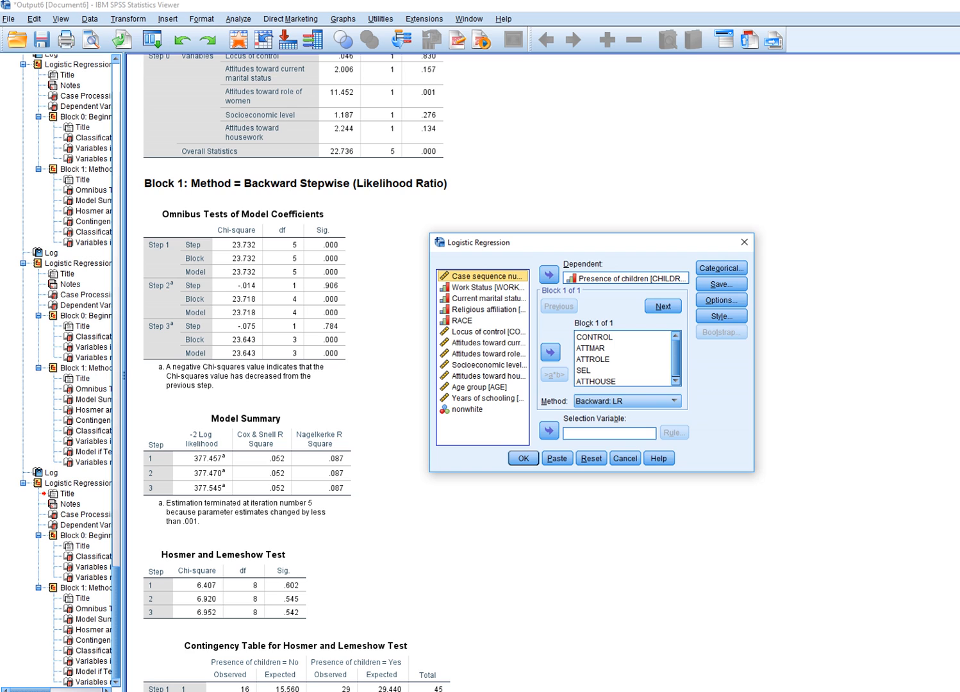
pyautogui.click(647, 401)
pyautogui.click(627, 414)
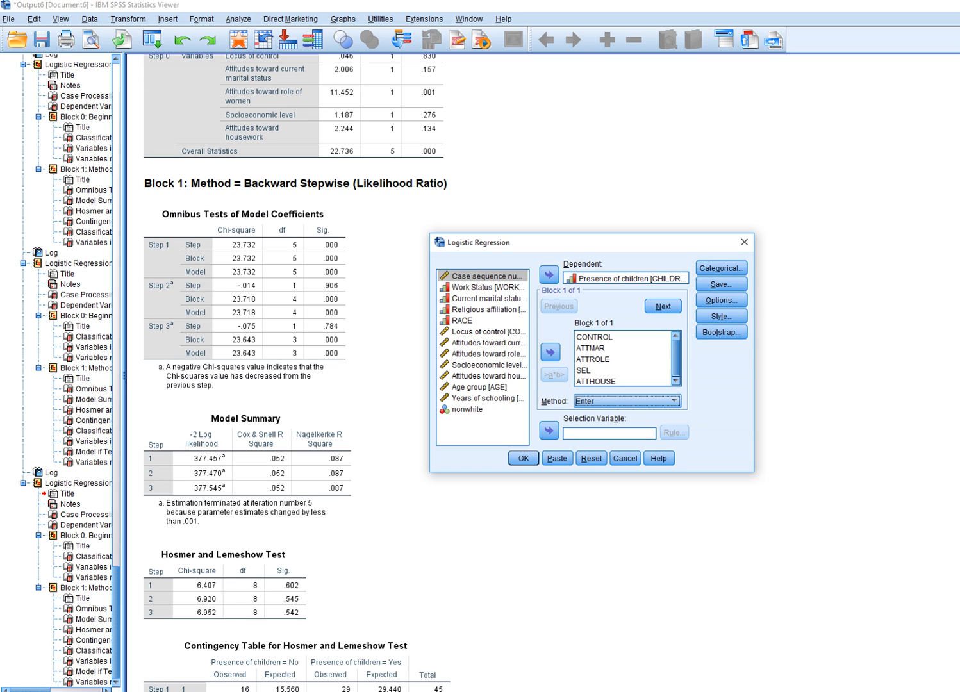
pyautogui.click(595, 337)
pyautogui.keyDown('shift'); pyautogui.click(596, 381); pyautogui.keyUp('shift')
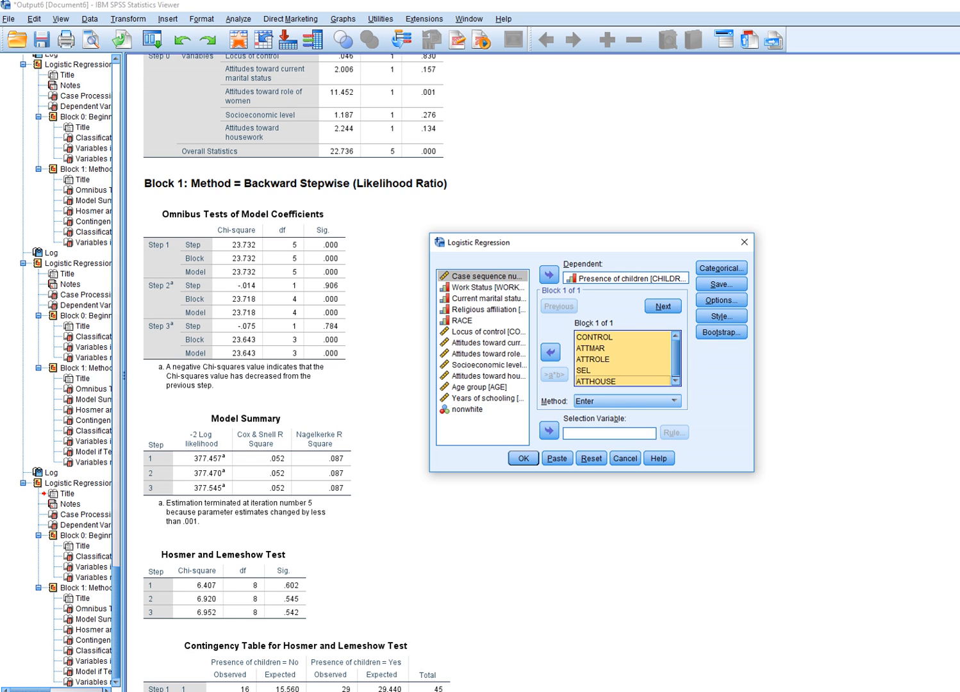
pyautogui.click(549, 351)
# Step: Underline the Block 1 of 1 label, clear the mark, and add CONTROL and ATTMAR as the Block 1 predictors
pyautogui.click(488, 332)
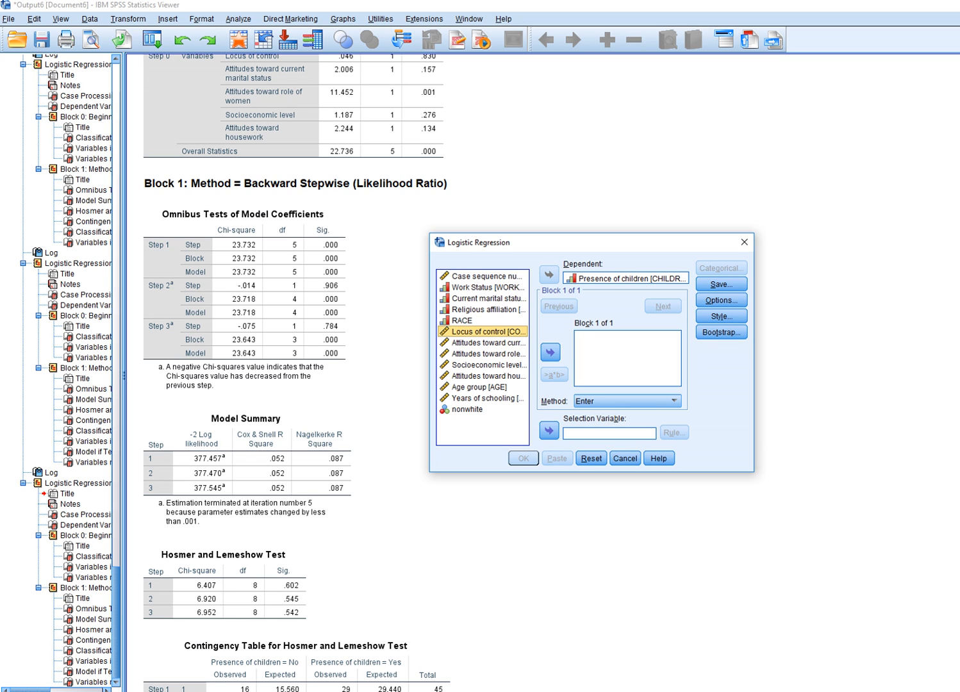
pyautogui.moveTo(576, 327); pyautogui.dragTo(622, 330)
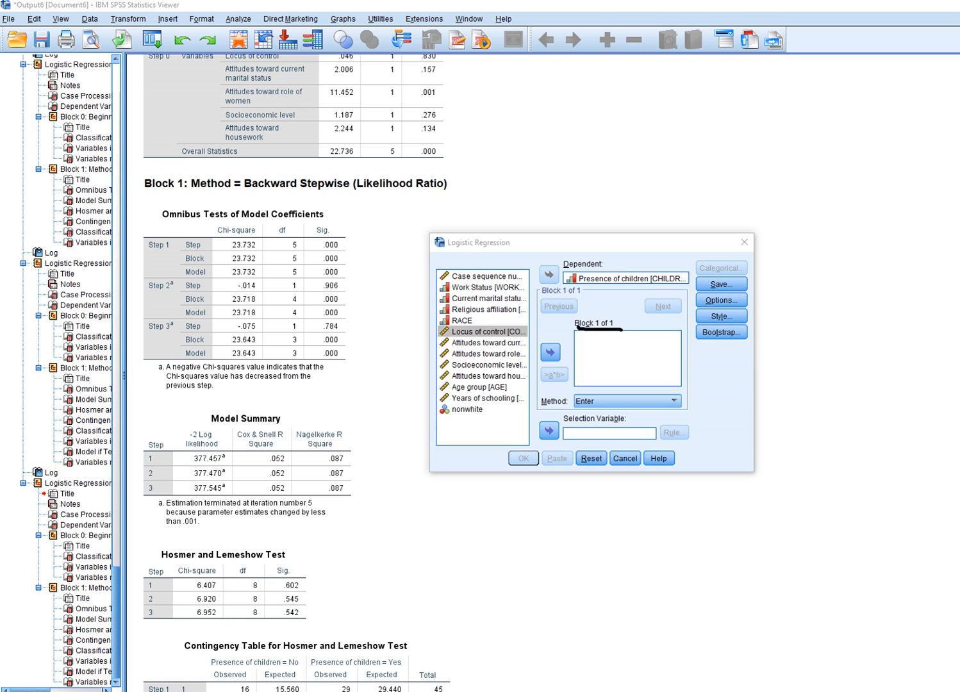
pyautogui.press('Escape')
pyautogui.click(550, 352)
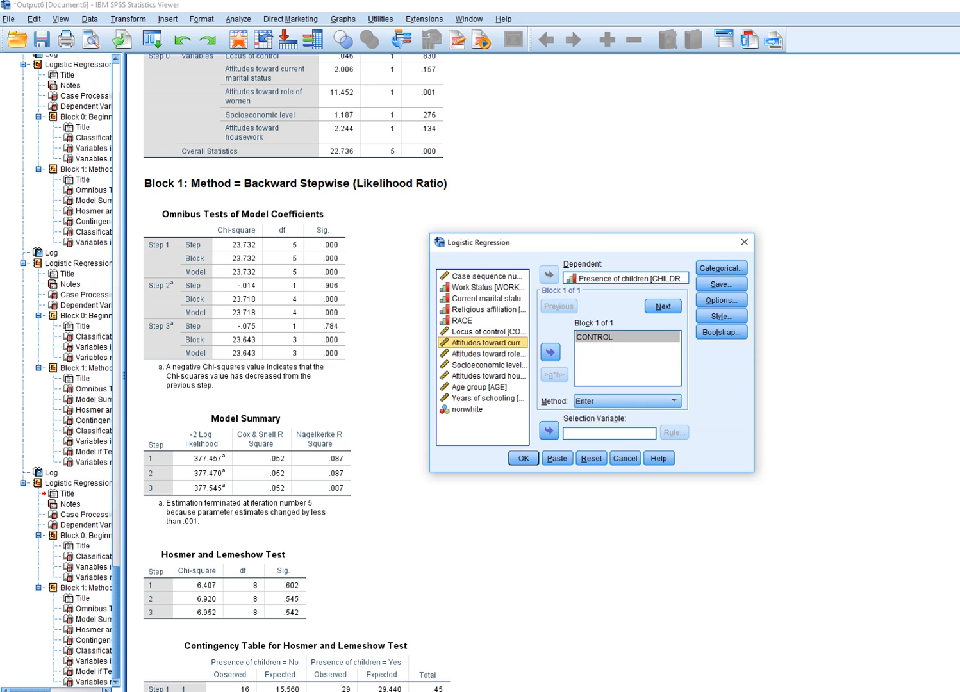
pyautogui.click(550, 352)
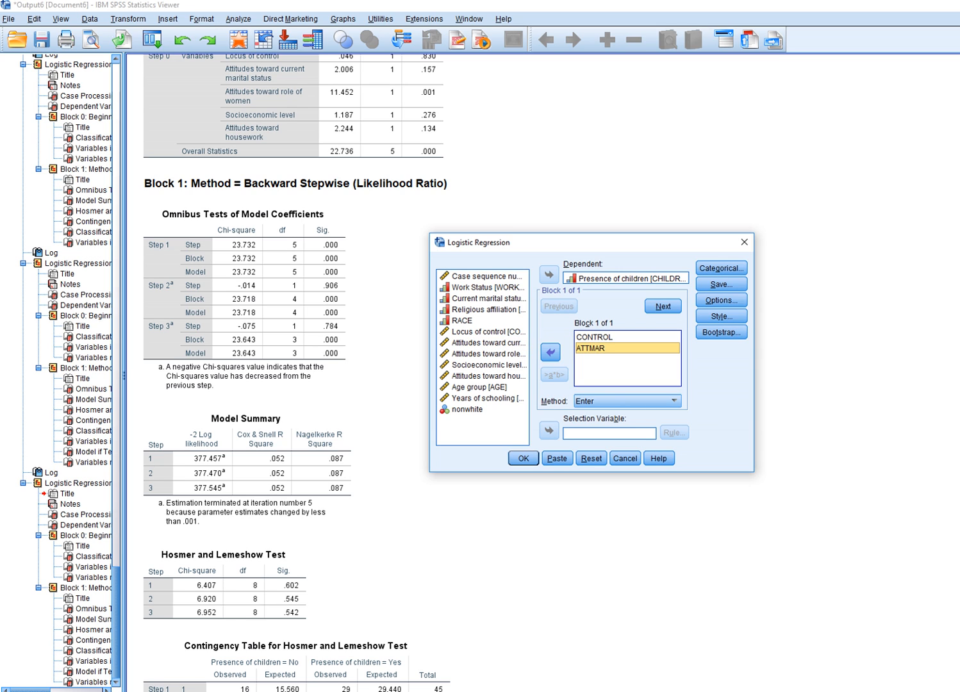
# Step: Create a second predictor block and add ATTROLE and SEL to it
pyautogui.moveTo(653, 313)
pyautogui.mouseDown()
pyautogui.moveTo(666, 290)
pyautogui.moveTo(658, 314)
pyautogui.mouseUp()
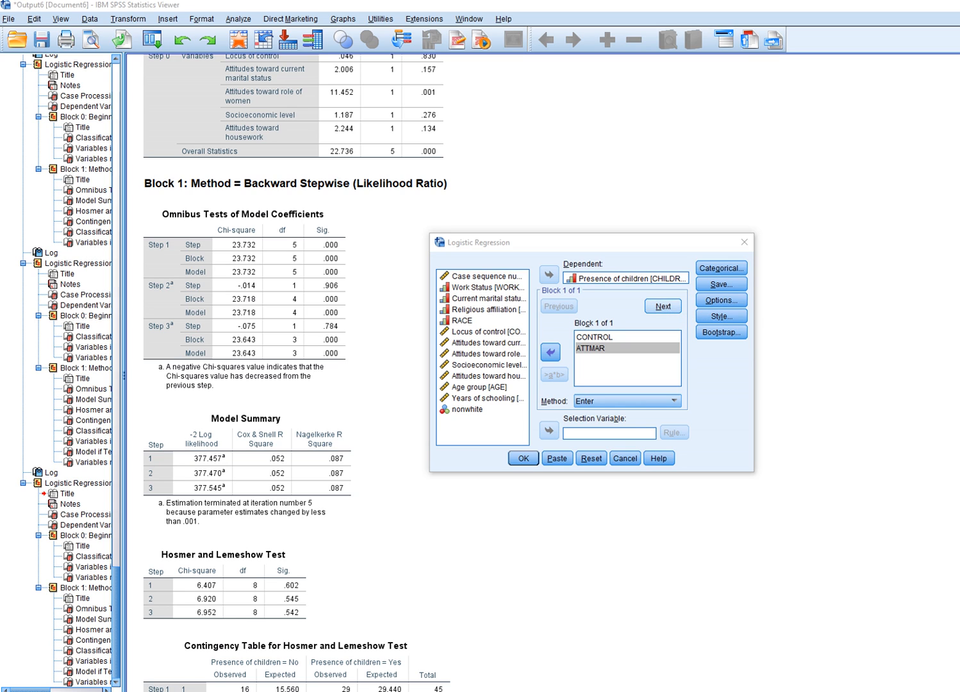
pyautogui.click(662, 307)
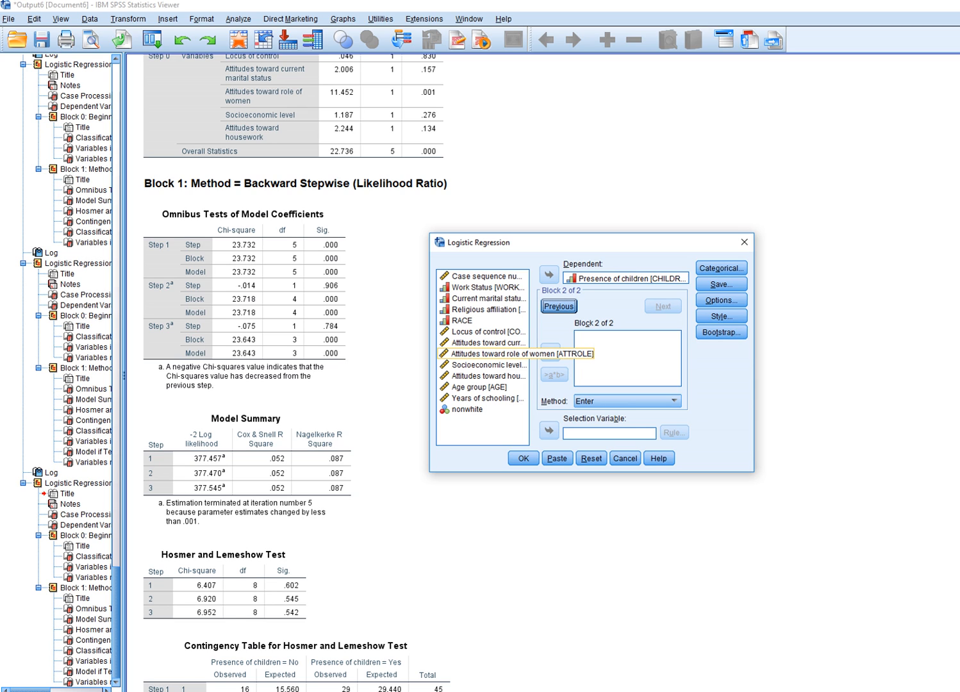
pyautogui.click(488, 353)
pyautogui.keyDown('ctrl'); pyautogui.click(488, 364); pyautogui.keyUp('ctrl')
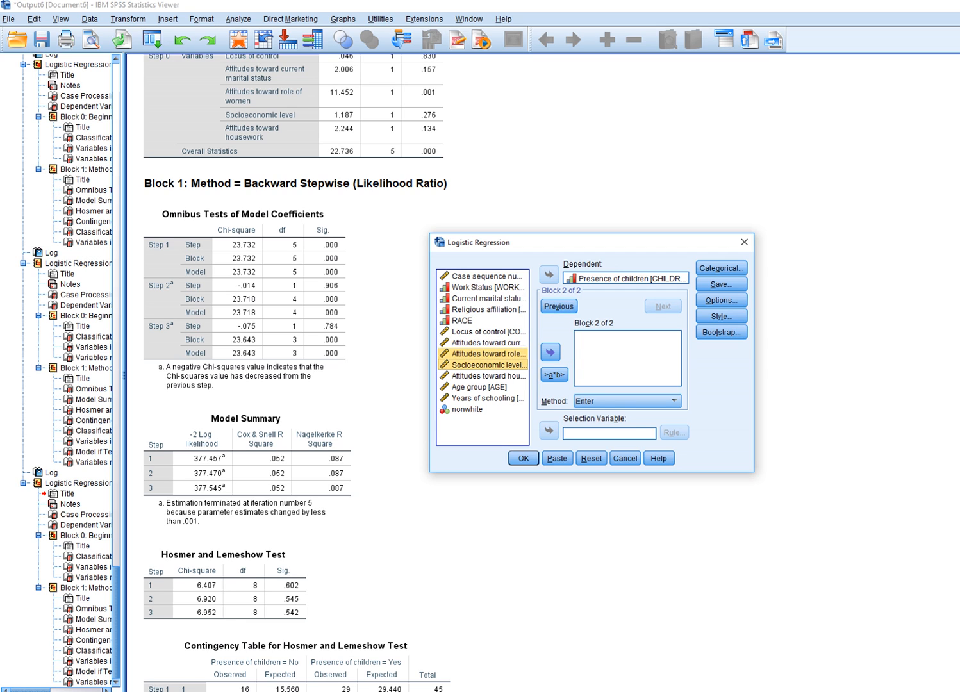
pyautogui.click(550, 352)
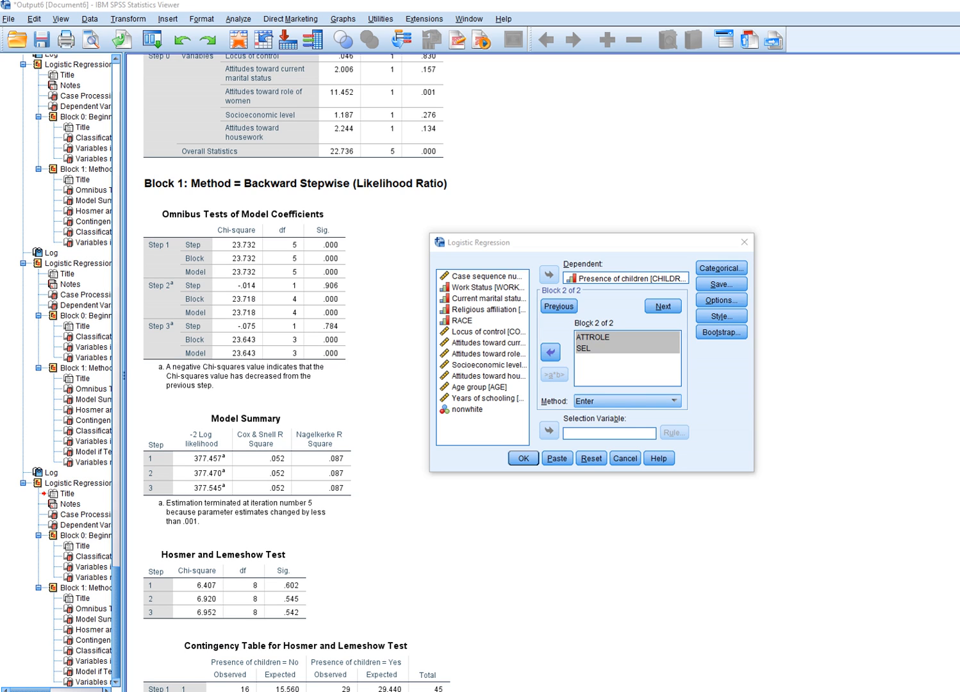
# Step: Create a third predictor block containing ATTHOUSE and run the block-wise logistic regression
pyautogui.click(662, 306)
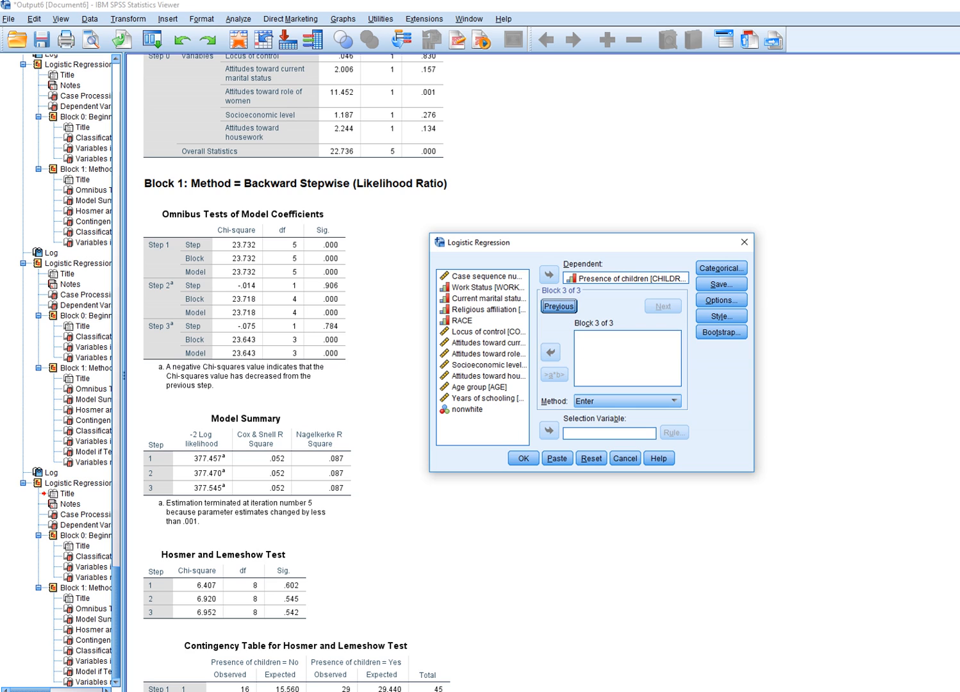
pyautogui.click(488, 376)
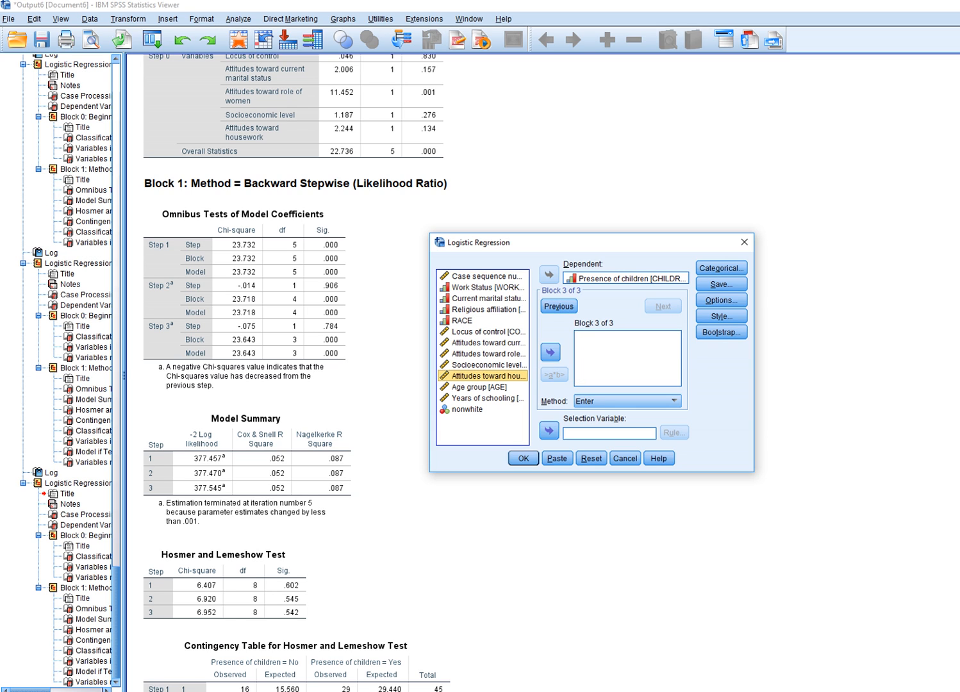
pyautogui.click(550, 353)
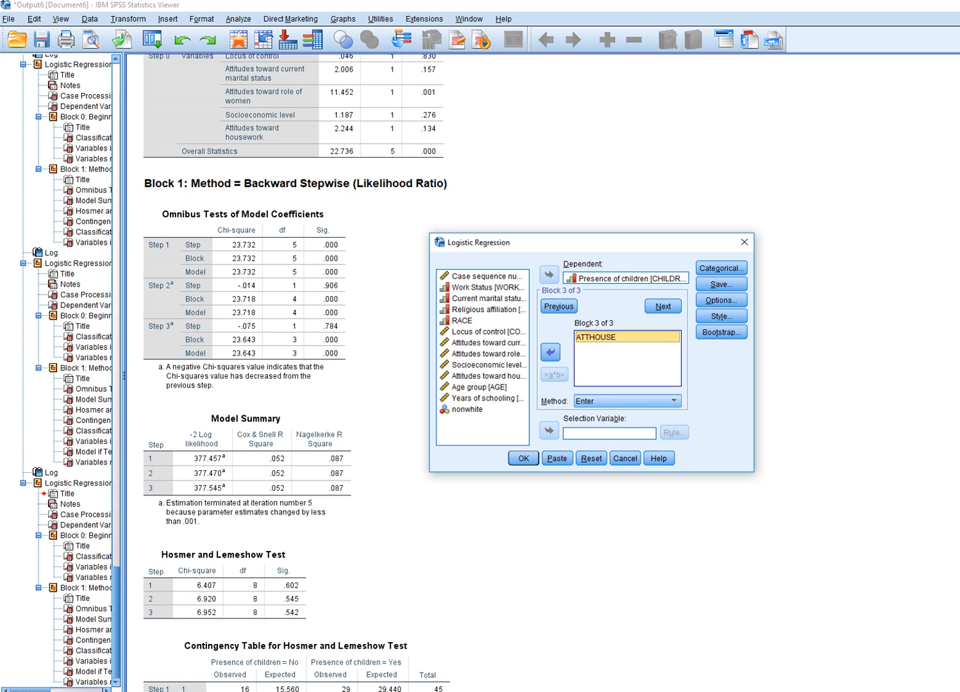
pyautogui.press('Return')
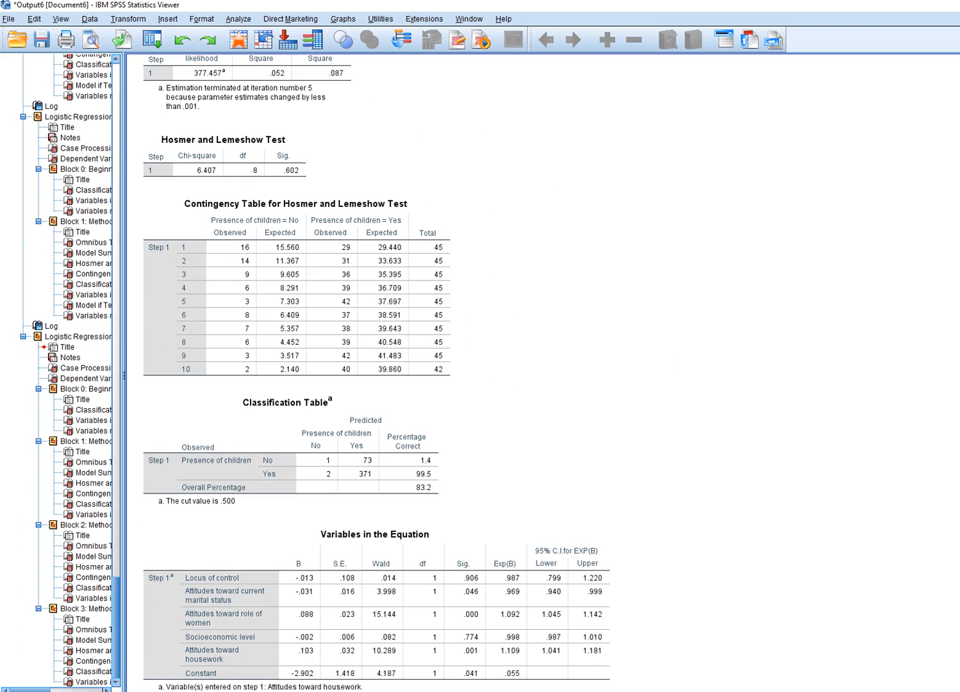
# Step: Review the Block 0 and Block 1 output, mark the Block 1 predictors in Variables in the Equation, then clear the marks
pyautogui.scroll(20, 376, 372)
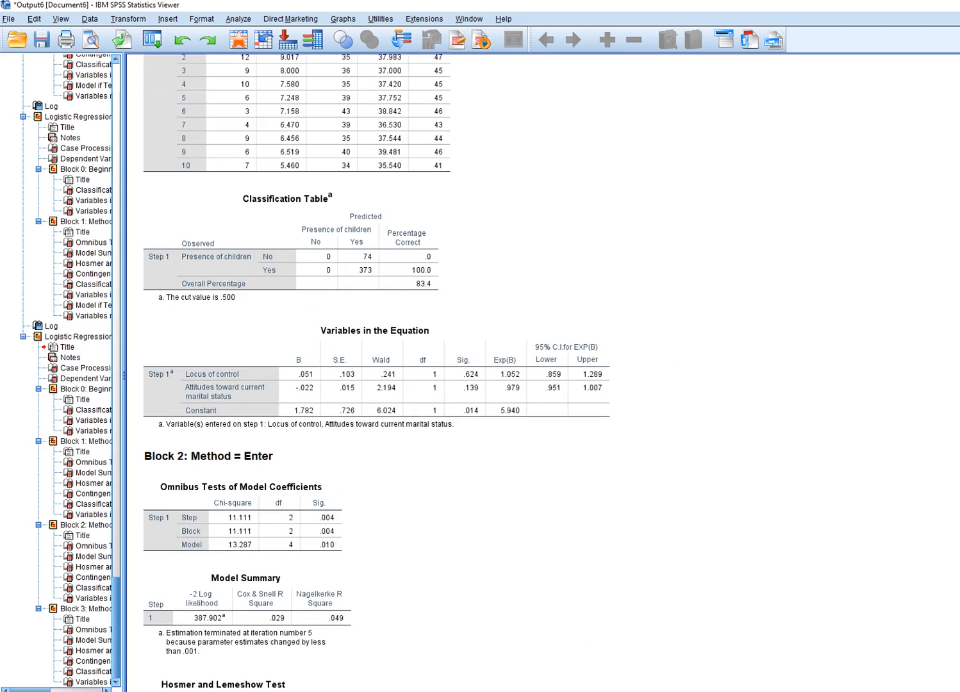
pyautogui.scroll(20, 376, 371)
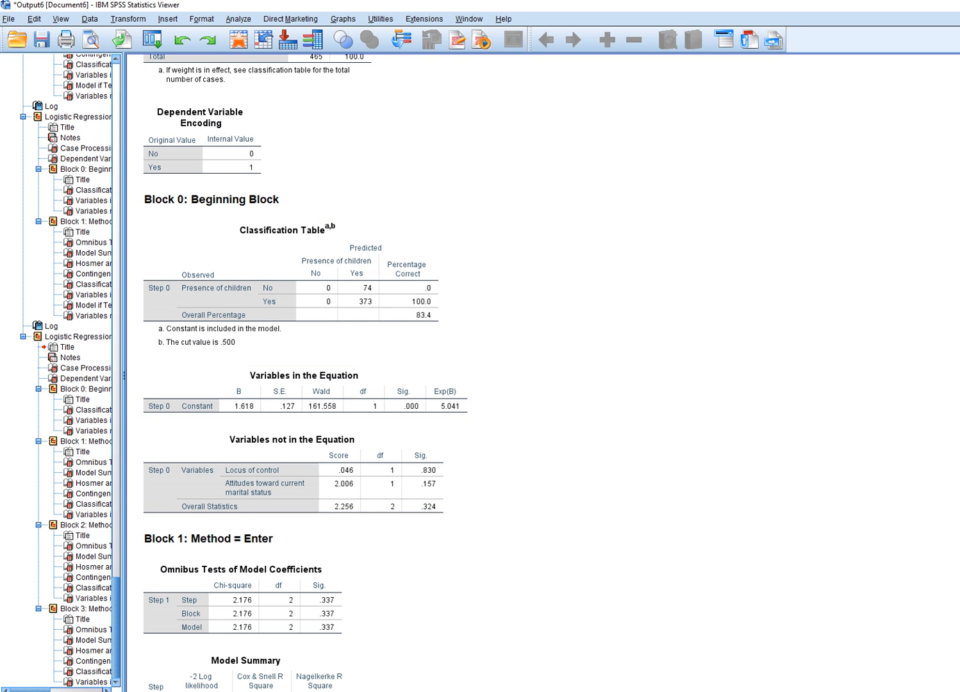
pyautogui.scroll(-10, 288, 391)
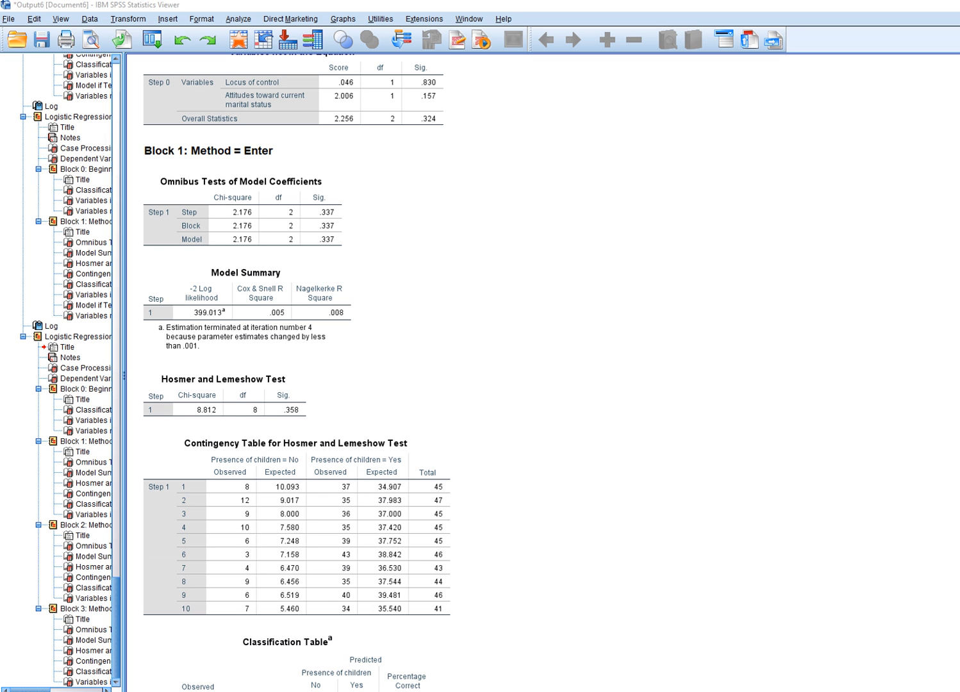
pyautogui.scroll(-8, 376, 371)
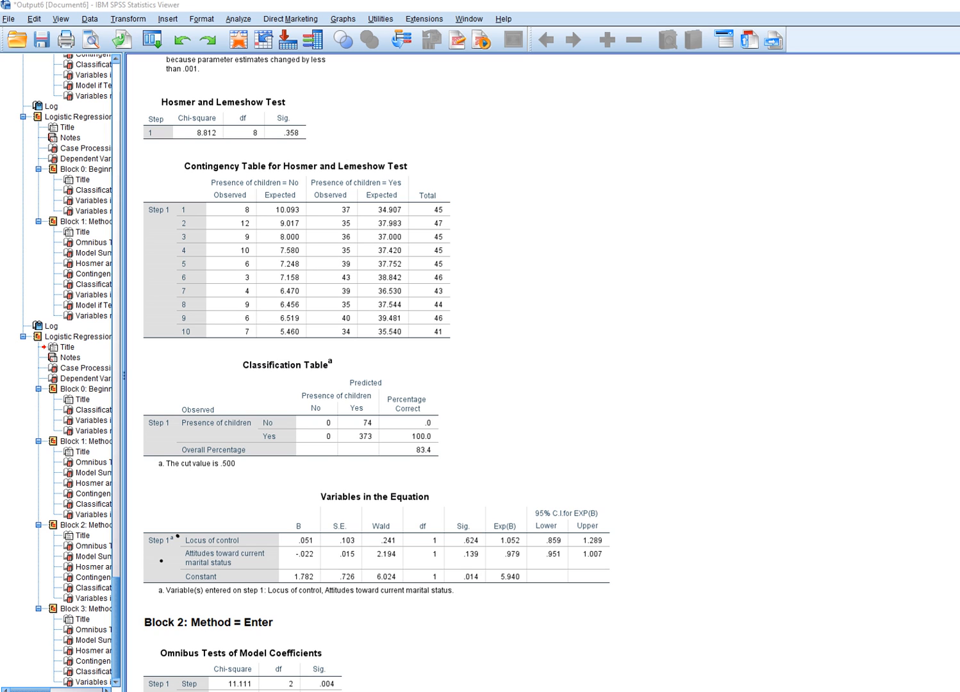
pyautogui.moveTo(490, 538)
pyautogui.mouseDown()
pyautogui.moveTo(450, 542)
pyautogui.moveTo(483, 558)
pyautogui.moveTo(491, 536)
pyautogui.mouseUp()
pyautogui.press('Escape')
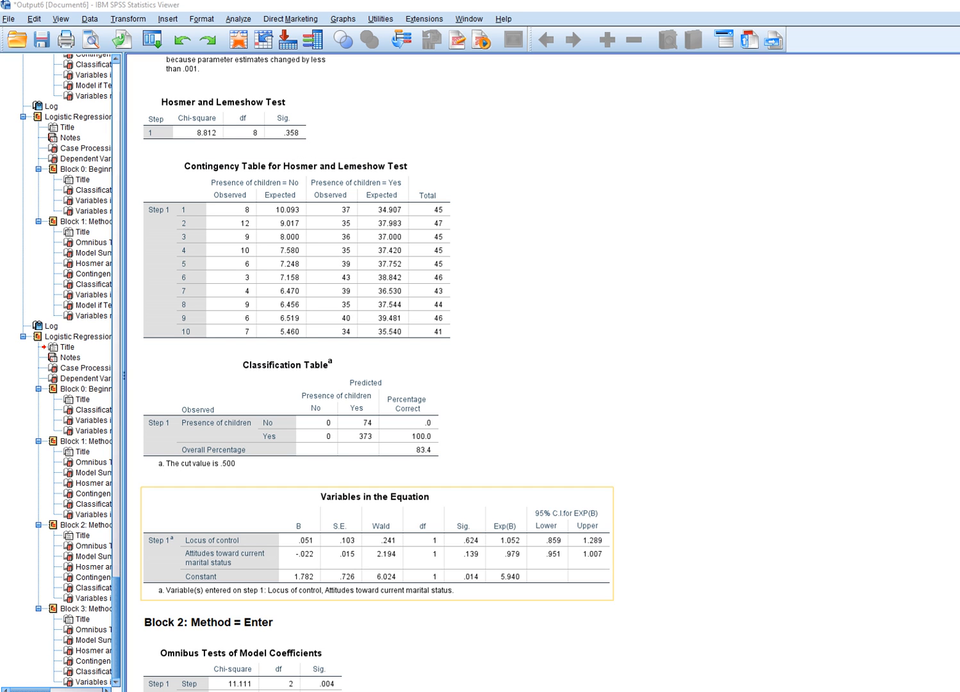
# Step: Circle the Model row's chi-square, df and Sig. values in Block 1's omnibus tests
pyautogui.scroll(10, 375, 372)
pyautogui.scroll(-2, 375, 371)
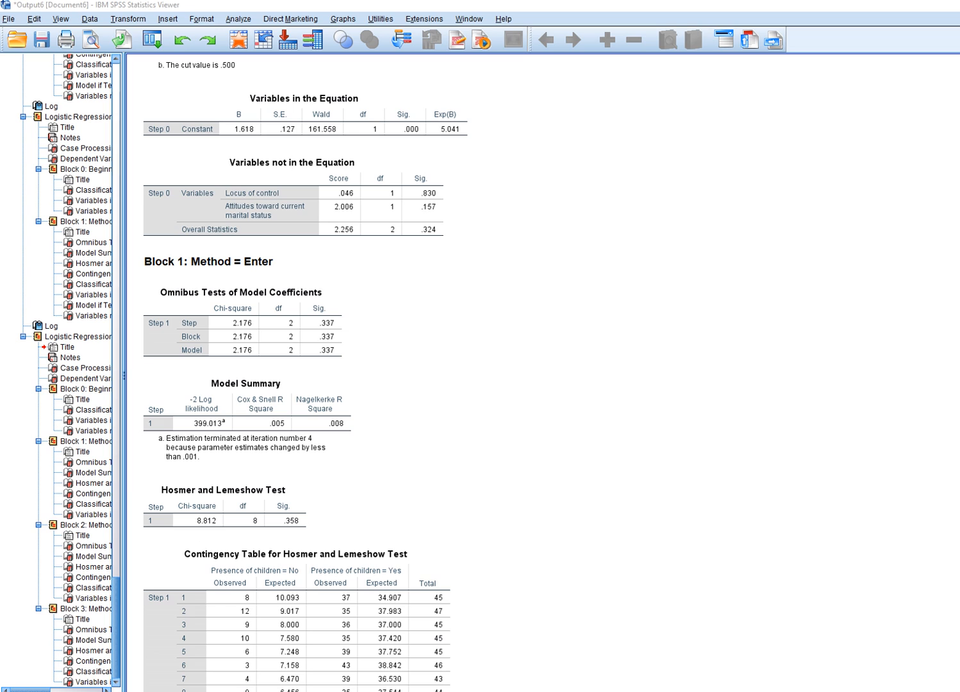
pyautogui.moveTo(221, 360)
pyautogui.mouseDown()
pyautogui.moveTo(332, 358)
pyautogui.moveTo(338, 348)
pyautogui.moveTo(209, 348)
pyautogui.moveTo(222, 359)
pyautogui.mouseUp()
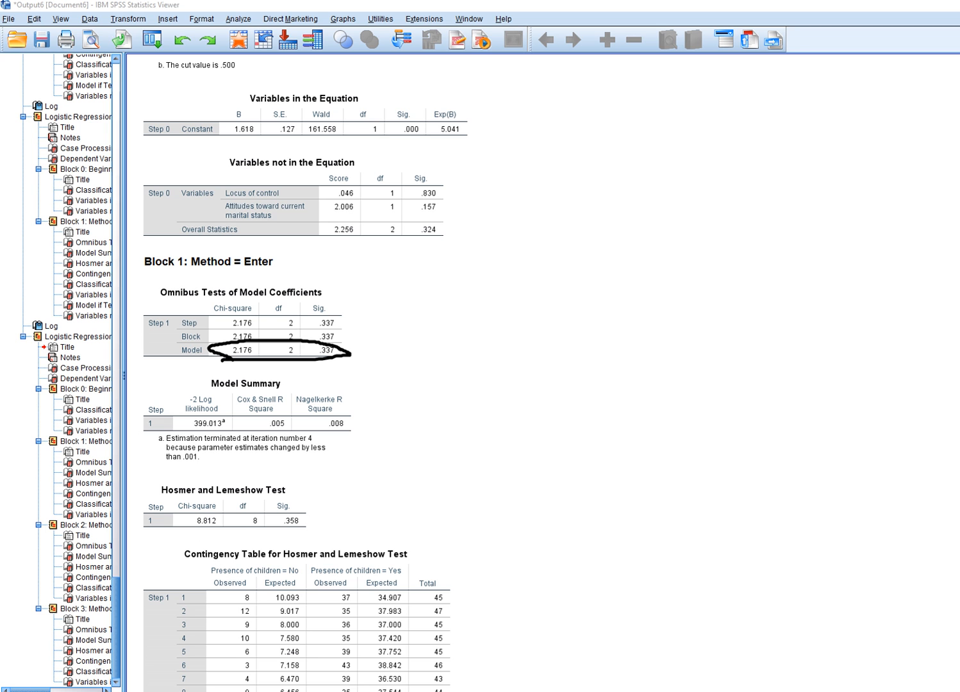
# Step: In Block 2's Variables in the Equation, bracket the four predictors, circle the two from Block 1, mark the Sig. values, then clear the annotations
pyautogui.scroll(-5, 385, 372)
pyautogui.scroll(-10, 384, 371)
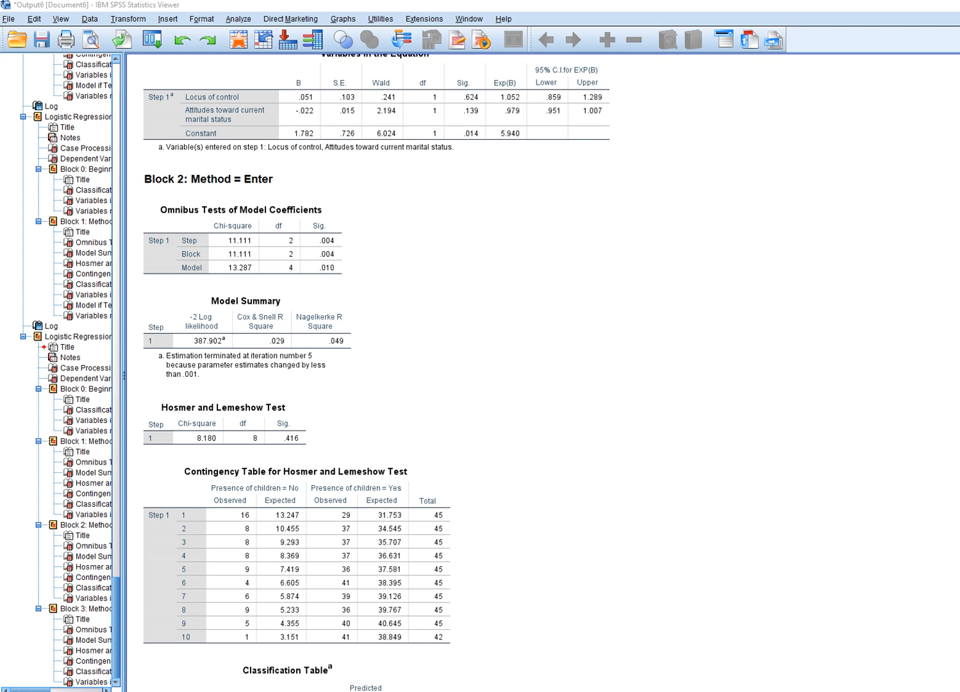
pyautogui.scroll(-9, 384, 371)
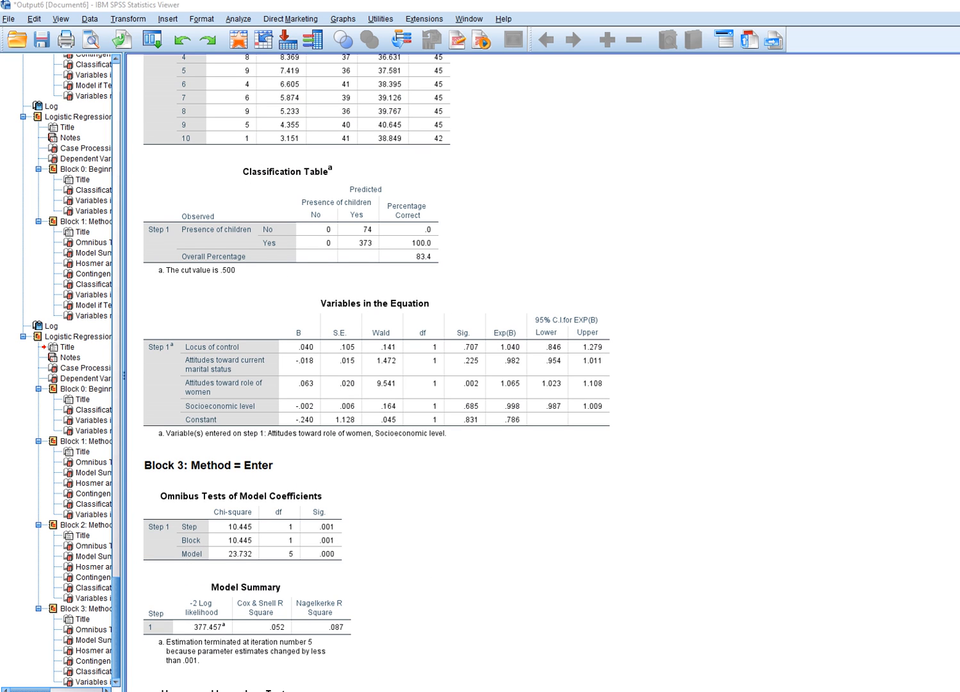
pyautogui.moveTo(175, 344); pyautogui.dragTo(182, 410)
pyautogui.moveTo(161, 367); pyautogui.dragTo(159, 373)
pyautogui.moveTo(262, 341); pyautogui.dragTo(264, 413)
pyautogui.moveTo(248, 335); pyautogui.dragTo(262, 339)
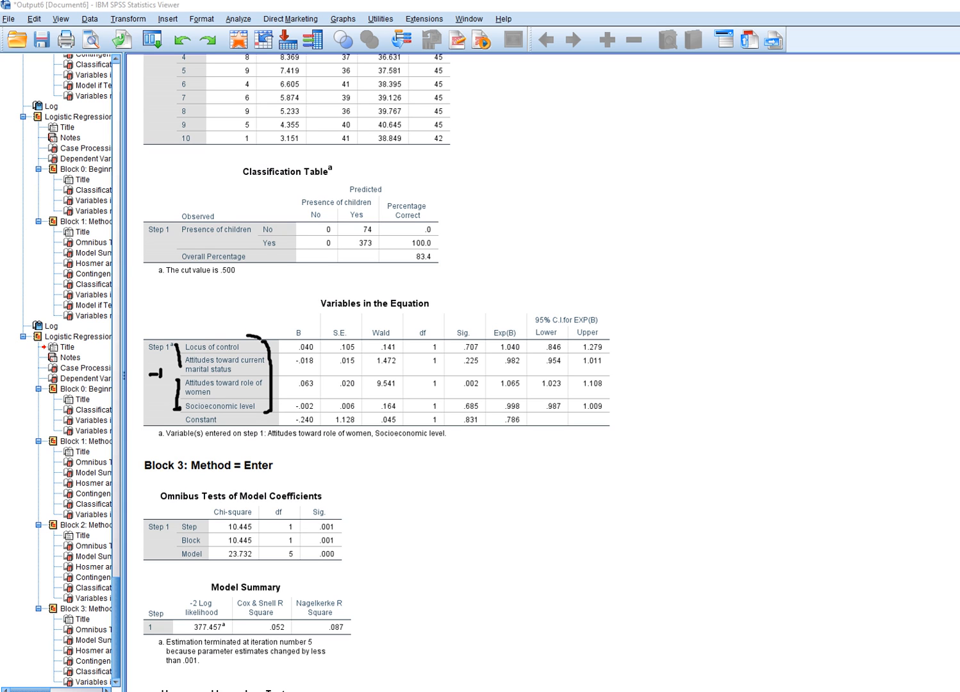
pyautogui.moveTo(196, 333)
pyautogui.mouseDown()
pyautogui.moveTo(171, 349)
pyautogui.moveTo(229, 371)
pyautogui.moveTo(214, 330)
pyautogui.mouseUp()
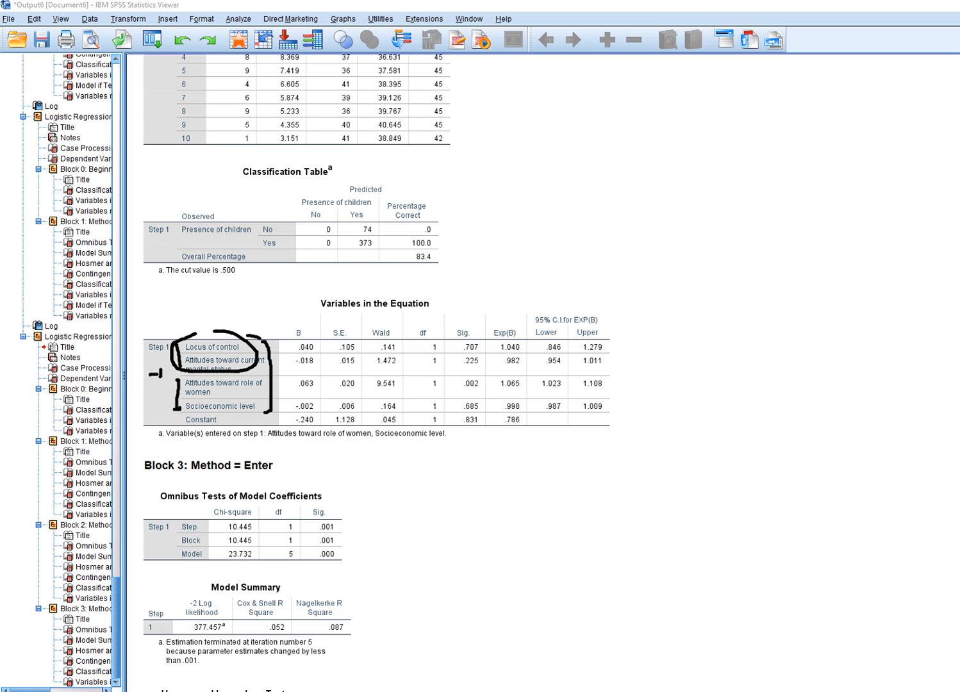
pyautogui.press('Escape')
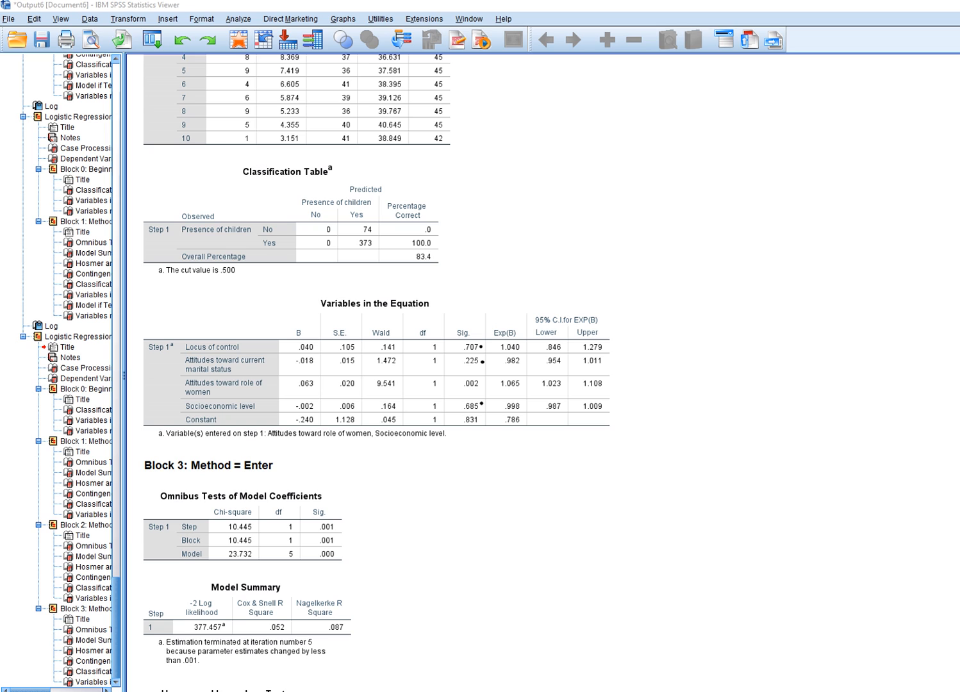
pyautogui.moveTo(461, 391)
pyautogui.mouseDown()
pyautogui.moveTo(490, 376)
pyautogui.moveTo(460, 388)
pyautogui.mouseUp()
pyautogui.press('Escape')
# Step: Circle the Model row's values in Block 2's omnibus tests and write "4 pred." beside the tables
pyautogui.scroll(9, 463, 385)
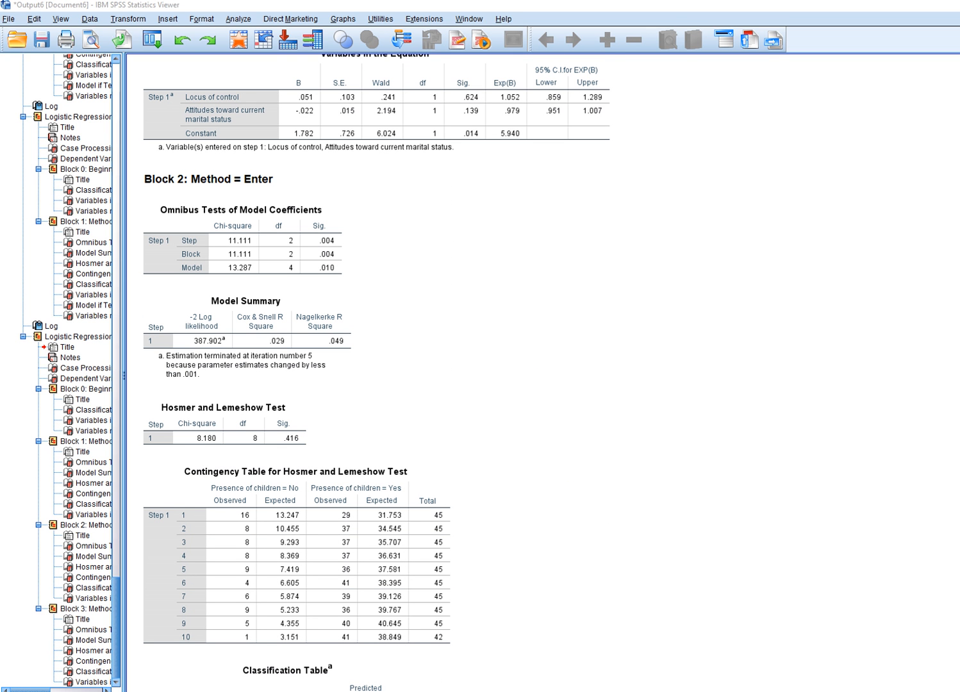
pyautogui.moveTo(226, 273)
pyautogui.mouseDown()
pyautogui.moveTo(334, 276)
pyautogui.moveTo(338, 263)
pyautogui.moveTo(209, 264)
pyautogui.moveTo(237, 275)
pyautogui.mouseUp()
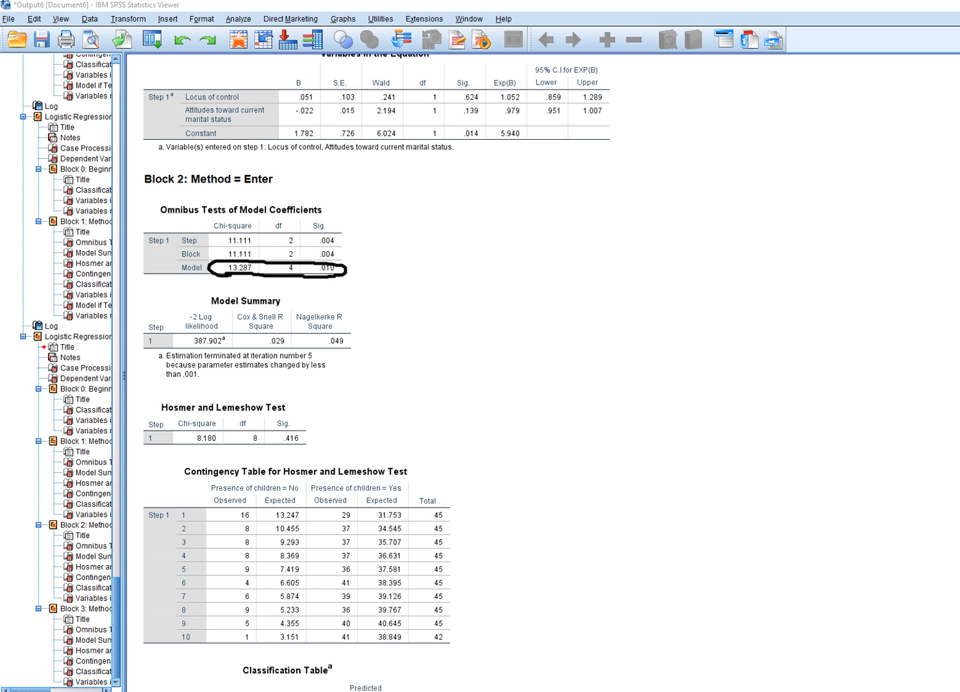
pyautogui.moveTo(492, 289)
pyautogui.mouseDown()
pyautogui.moveTo(508, 312)
pyautogui.moveTo(526, 314)
pyautogui.moveTo(533, 293)
pyautogui.moveTo(559, 285)
pyautogui.moveTo(556, 297)
pyautogui.moveTo(570, 277)
pyautogui.mouseUp()
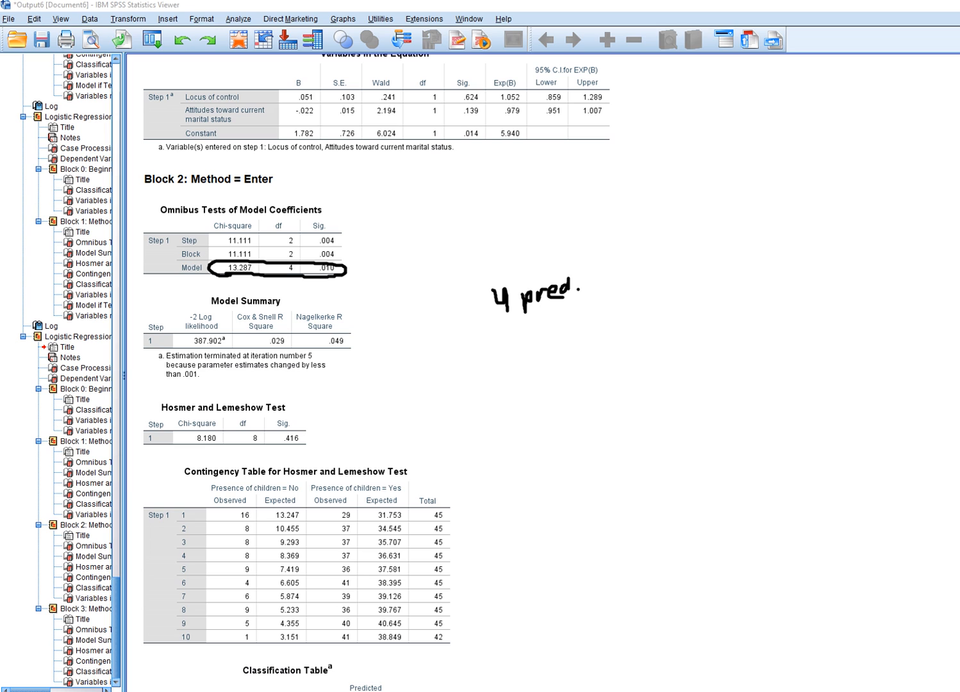
# Step: Circle Block 2's Step row values, handwrite model-comparison notes beside the Step and Model rows, then clear all annotations
pyautogui.moveTo(222, 250)
pyautogui.mouseDown()
pyautogui.moveTo(339, 249)
pyautogui.moveTo(325, 229)
pyautogui.moveTo(243, 231)
pyautogui.moveTo(208, 246)
pyautogui.moveTo(219, 250)
pyautogui.mouseUp()
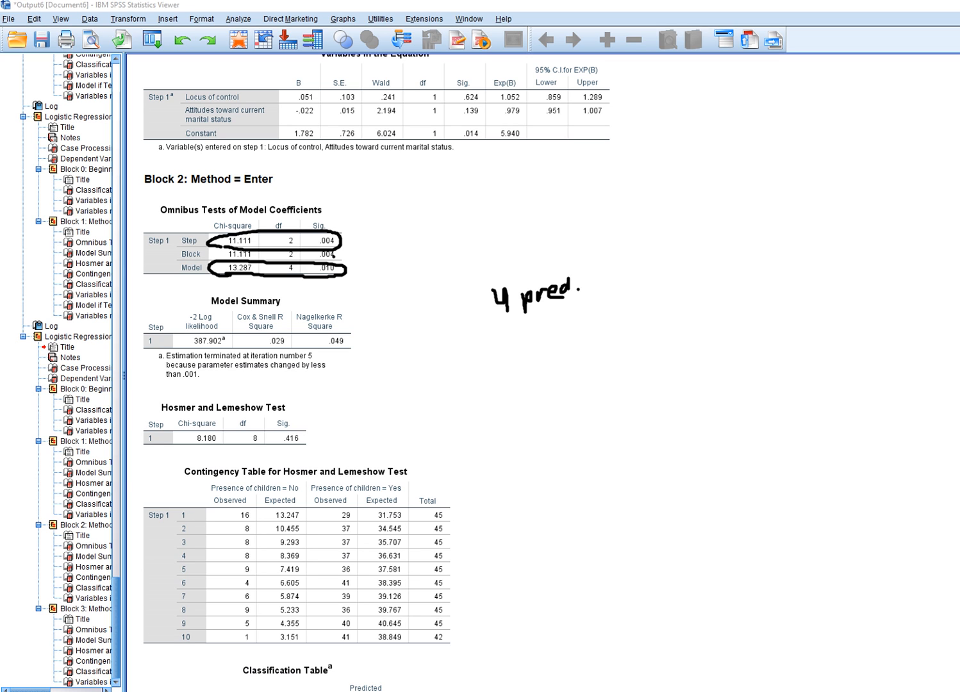
pyautogui.moveTo(345, 232)
pyautogui.mouseDown()
pyautogui.moveTo(350, 238)
pyautogui.moveTo(383, 206)
pyautogui.moveTo(416, 227)
pyautogui.moveTo(461, 209)
pyautogui.moveTo(471, 224)
pyautogui.moveTo(489, 214)
pyautogui.moveTo(501, 224)
pyautogui.mouseUp()
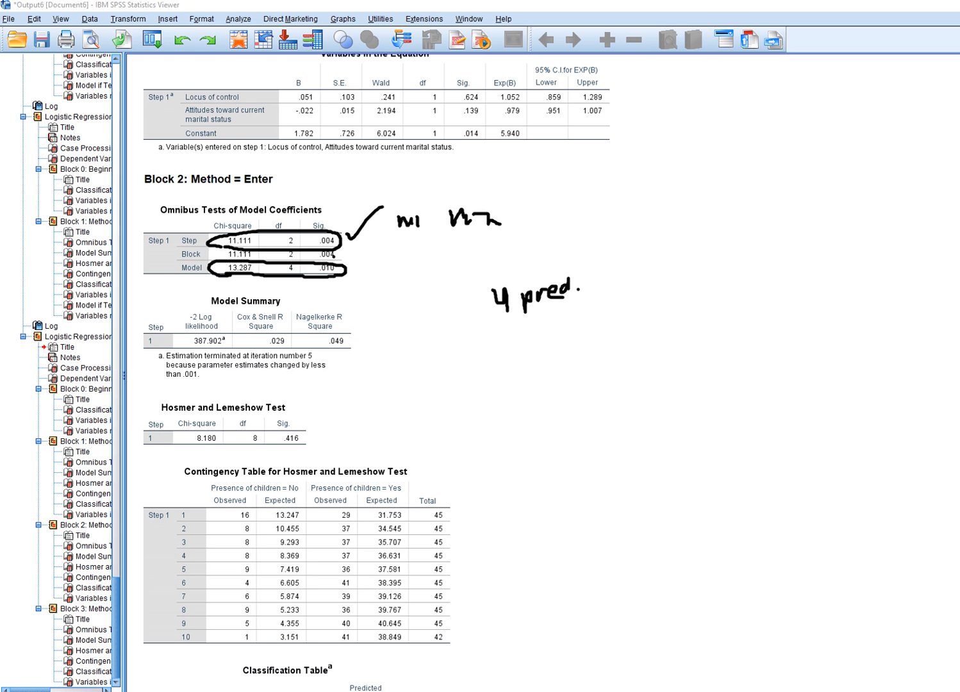
pyautogui.moveTo(357, 284)
pyautogui.mouseDown()
pyautogui.moveTo(378, 265)
pyautogui.moveTo(393, 276)
pyautogui.moveTo(445, 259)
pyautogui.moveTo(453, 270)
pyautogui.mouseUp()
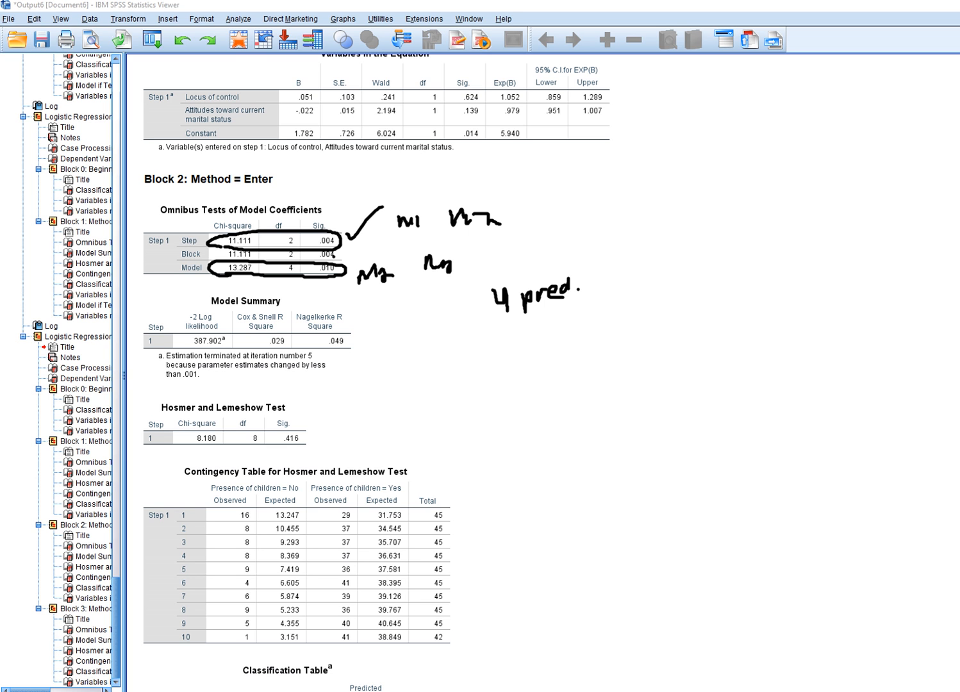
pyautogui.press('Escape')
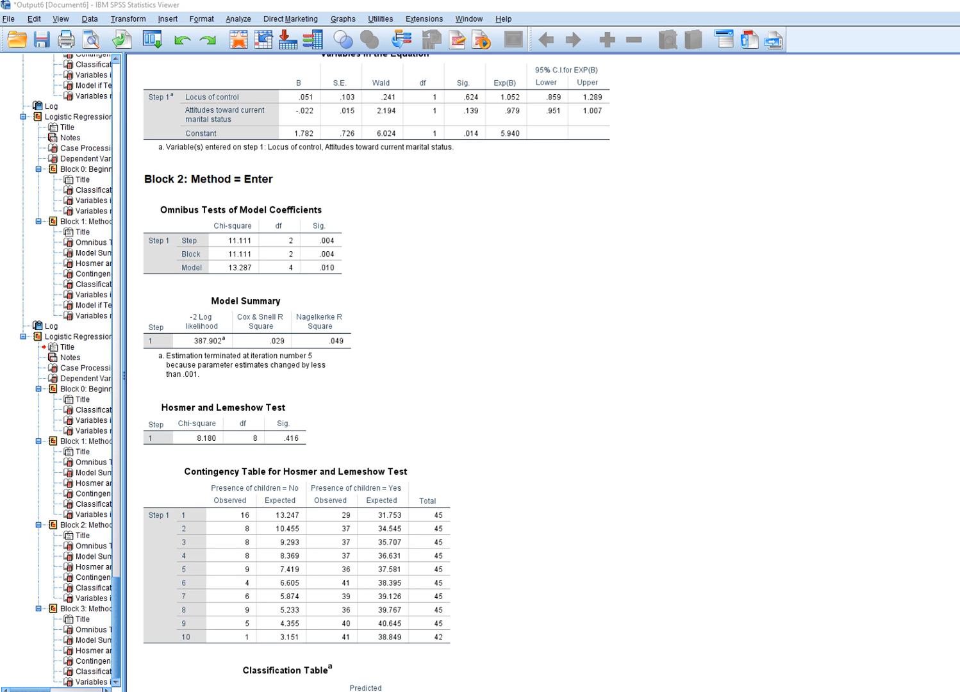
# Step: Examine Block 3's omnibus tests, model summary and Variables in the Equation table
pyautogui.scroll(-10, 376, 371)
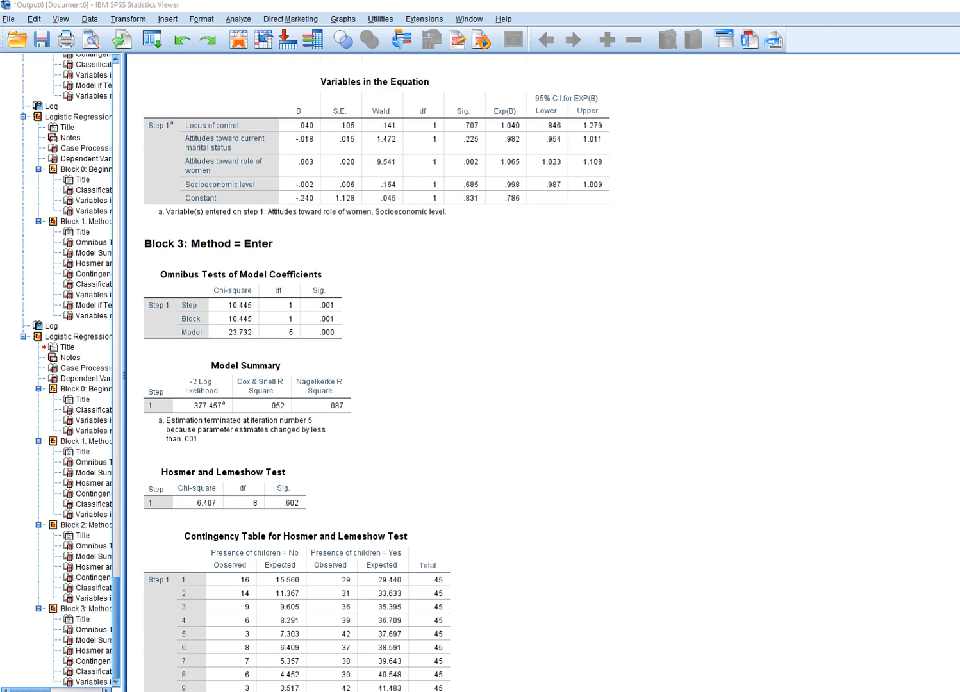
pyautogui.scroll(-3, 541, 372)
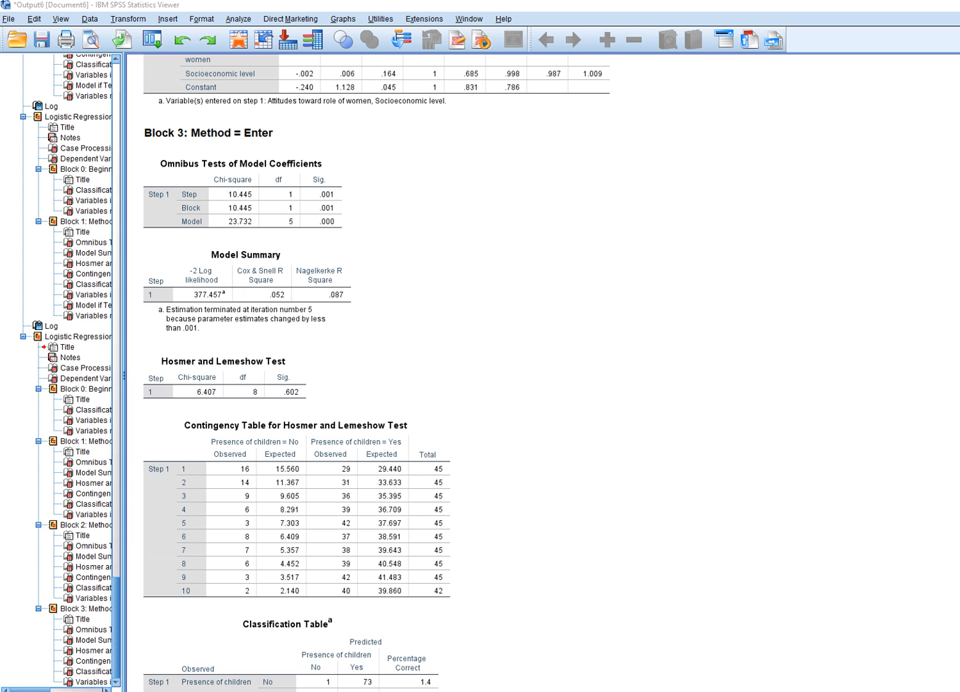
pyautogui.scroll(-7, 542, 372)
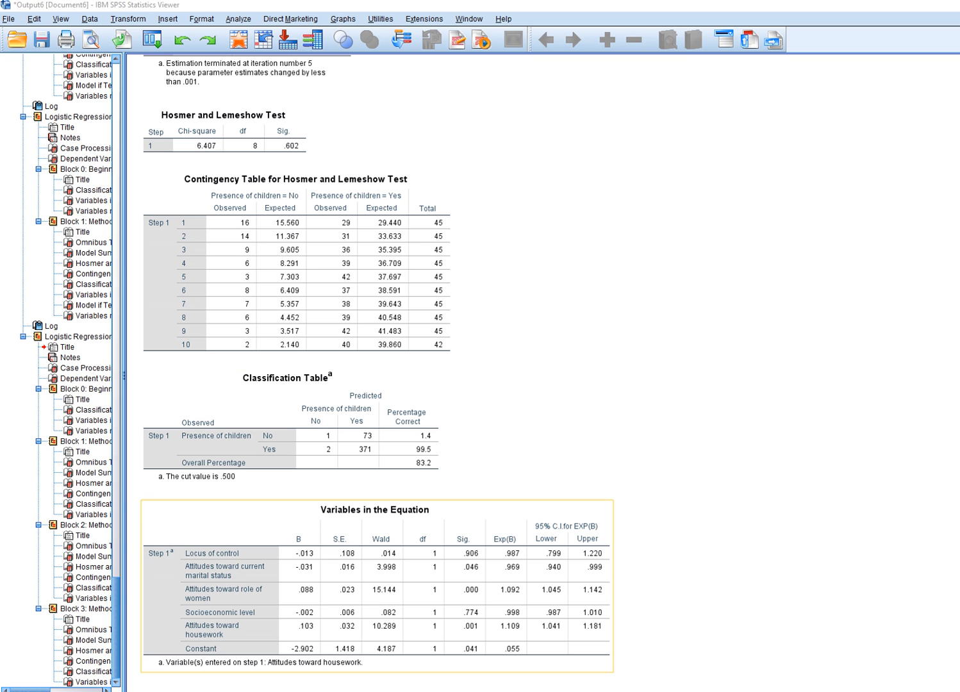
pyautogui.scroll(5, 295, 615)
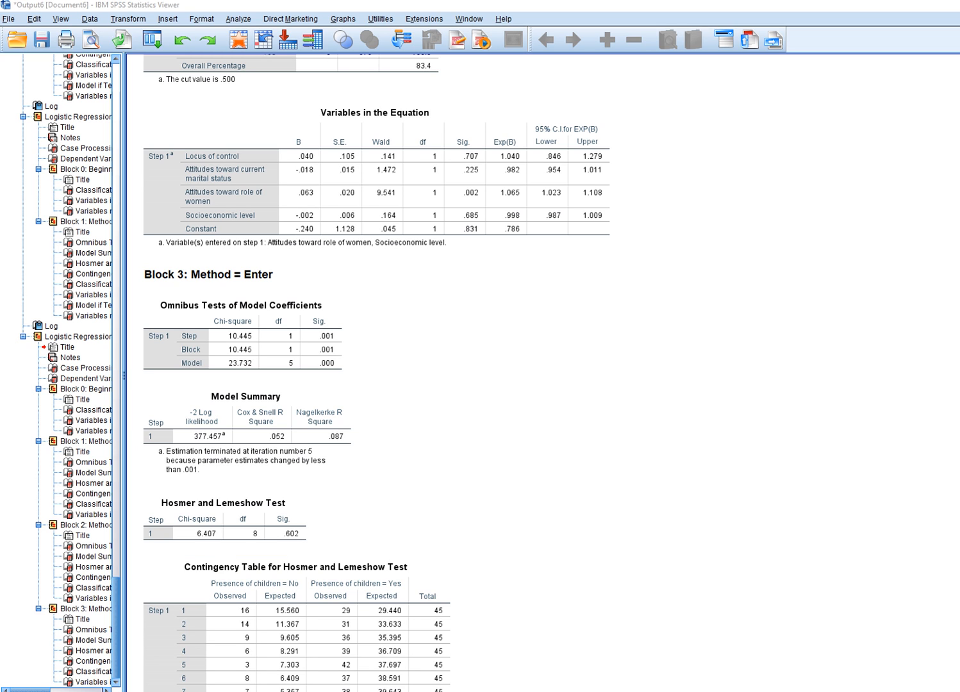
# Step: Circle the Model and Step rows in Block 3's omnibus tests, handwrite model labels beside the table, then clear all annotations
pyautogui.moveTo(220, 371)
pyautogui.mouseDown()
pyautogui.moveTo(321, 368)
pyautogui.moveTo(348, 355)
pyautogui.moveTo(215, 353)
pyautogui.moveTo(248, 371)
pyautogui.mouseUp()
pyautogui.moveTo(360, 363); pyautogui.dragTo(374, 363)
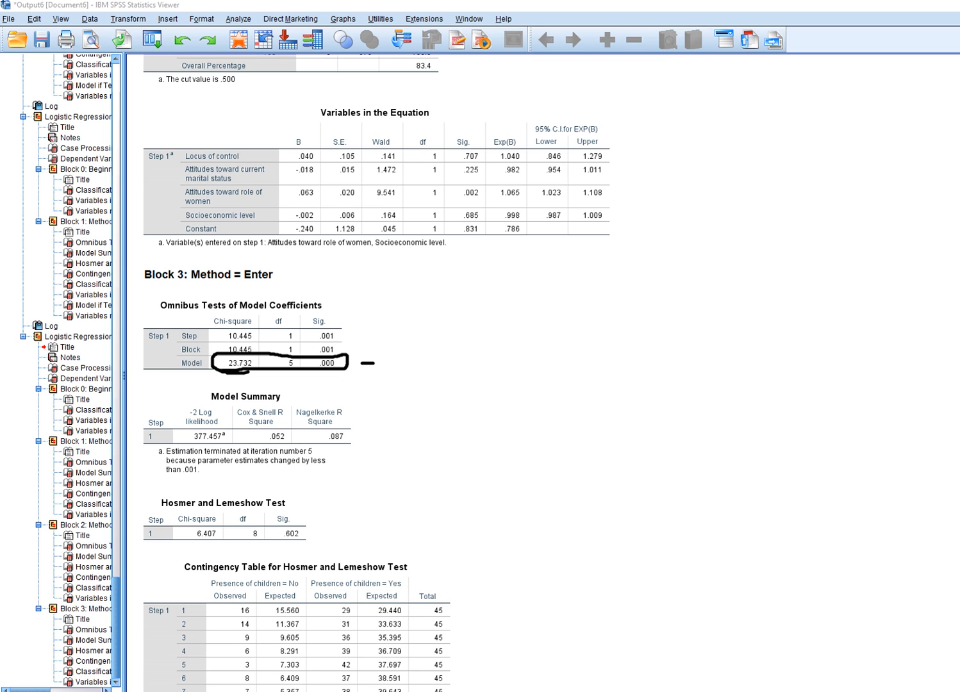
pyautogui.moveTo(223, 326)
pyautogui.mouseDown()
pyautogui.moveTo(229, 342)
pyautogui.moveTo(346, 340)
pyautogui.moveTo(216, 320)
pyautogui.mouseUp()
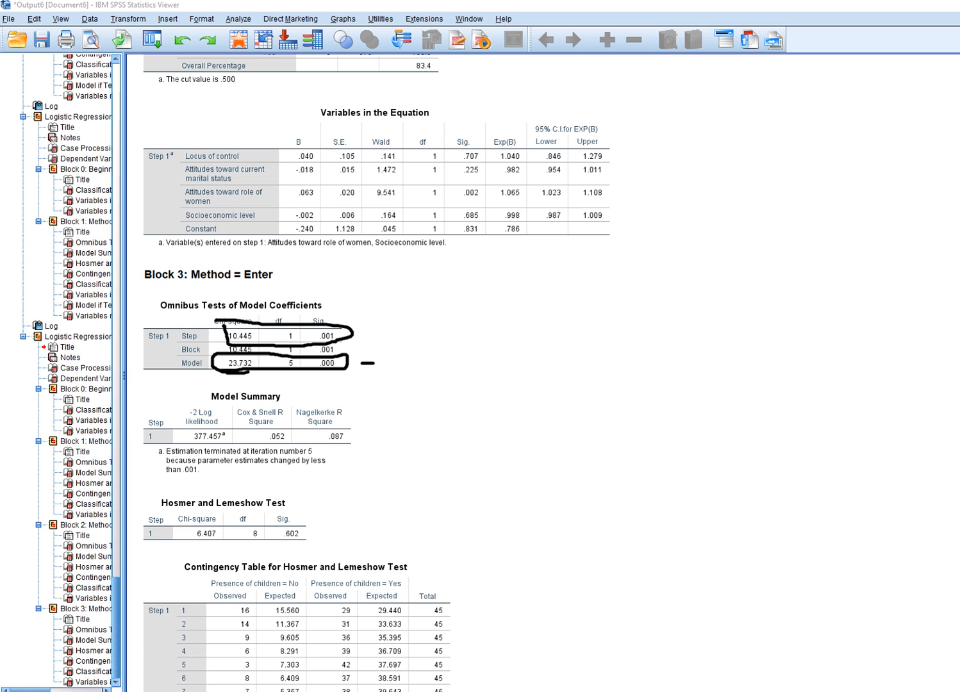
pyautogui.moveTo(381, 317)
pyautogui.mouseDown()
pyautogui.moveTo(383, 328)
pyautogui.moveTo(417, 336)
pyautogui.moveTo(411, 343)
pyautogui.mouseUp()
pyautogui.moveTo(512, 320)
pyautogui.mouseDown()
pyautogui.moveTo(508, 329)
pyautogui.moveTo(525, 324)
pyautogui.moveTo(540, 340)
pyautogui.moveTo(551, 332)
pyautogui.mouseUp()
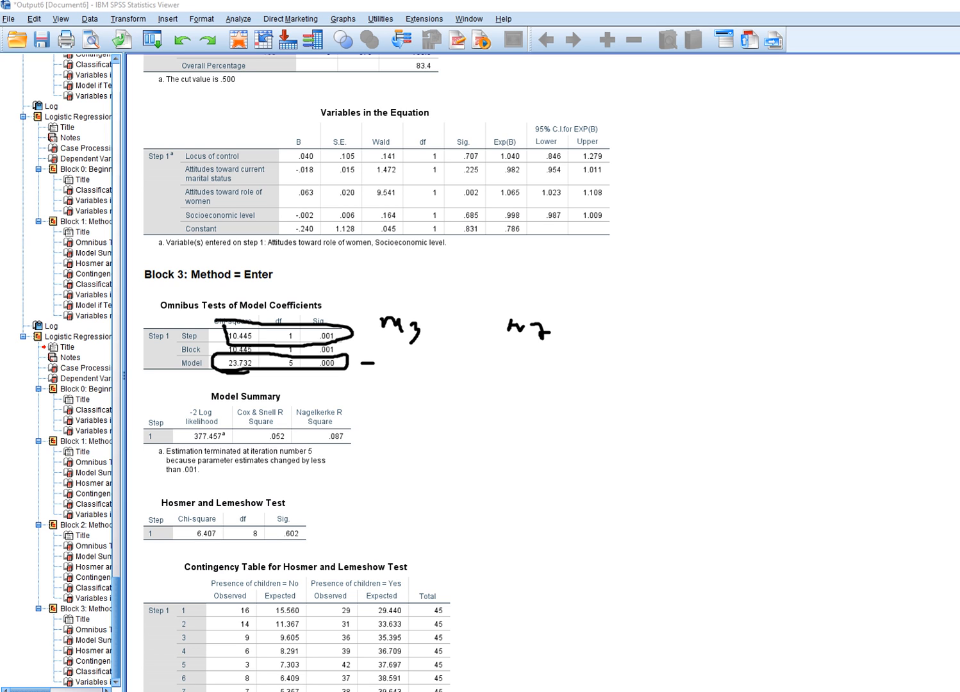
pyautogui.press('Escape')
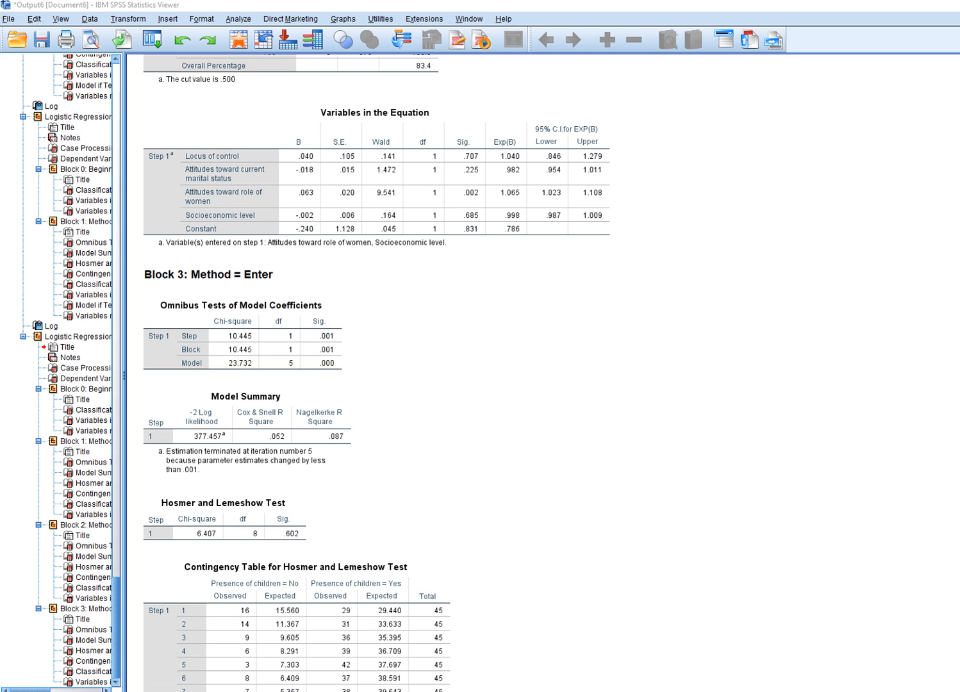
# Step: Review the block-wise regression output from the Case Processing Summary through Block 3's Variables in the Equation table
pyautogui.scroll(-5, 376, 371)
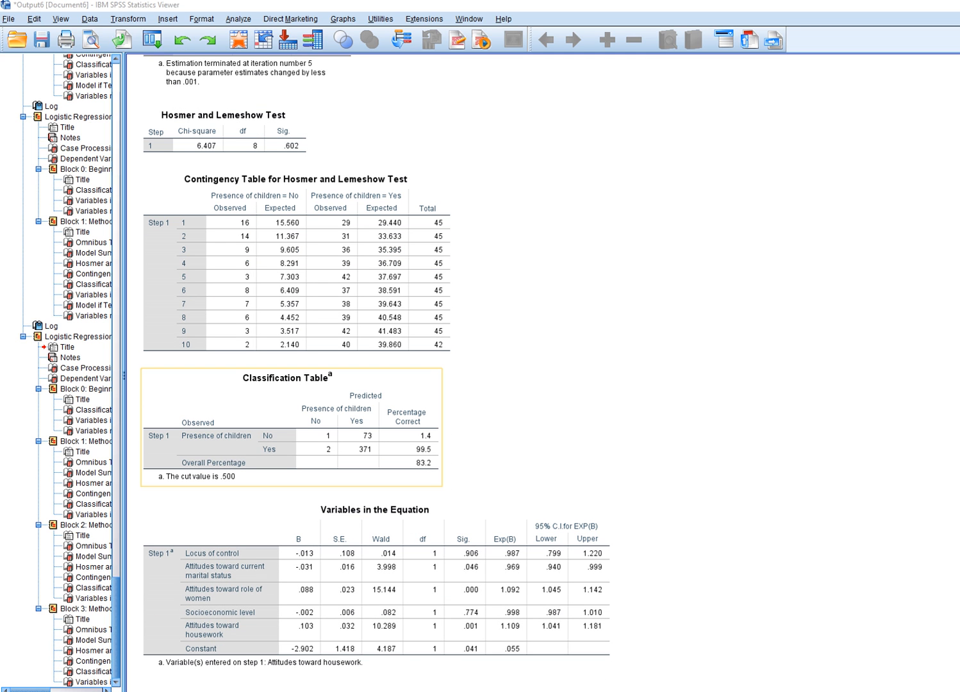
pyautogui.scroll(20, 376, 372)
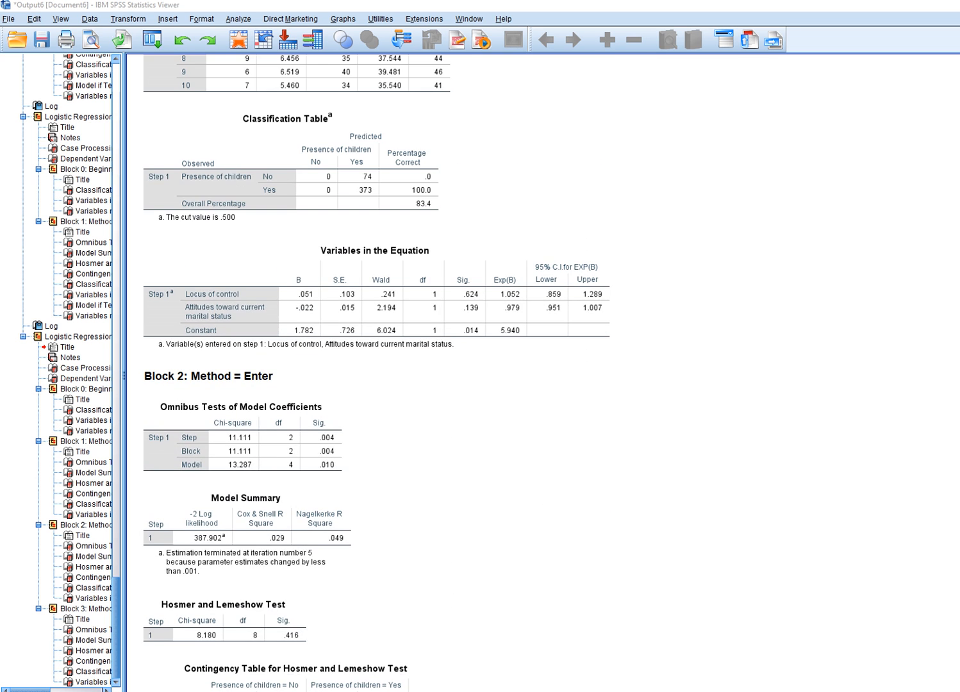
pyautogui.scroll(20, 377, 372)
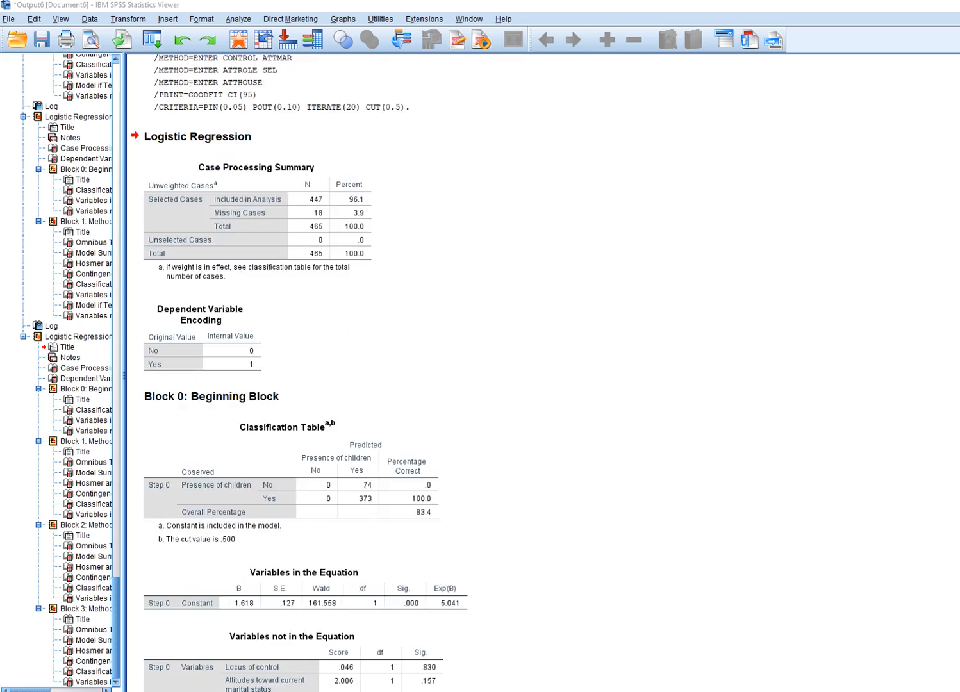
pyautogui.scroll(-20, 376, 371)
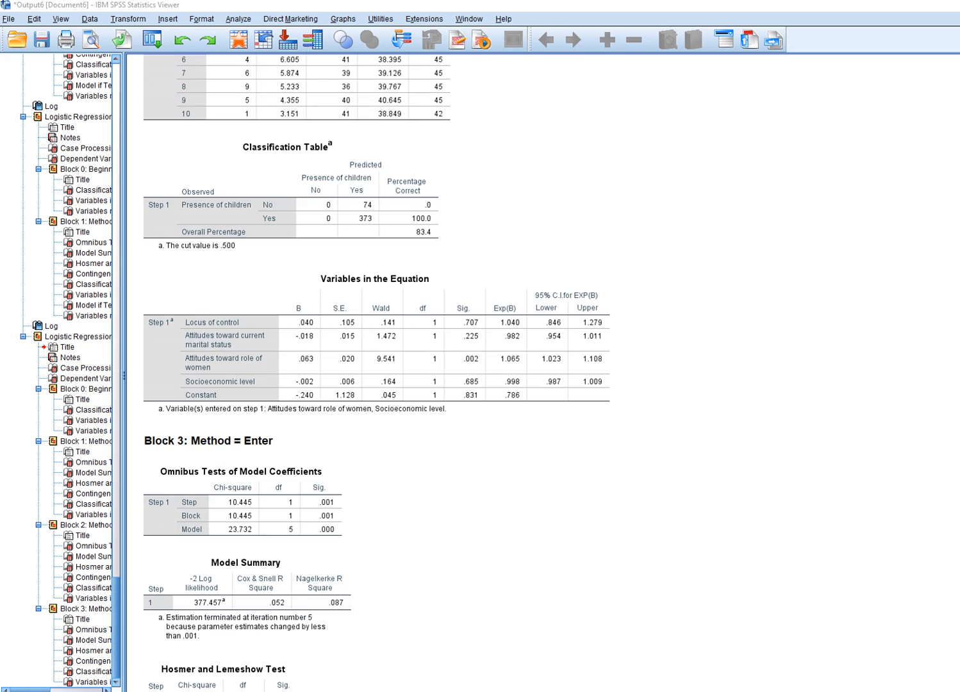
pyautogui.scroll(-9, 376, 372)
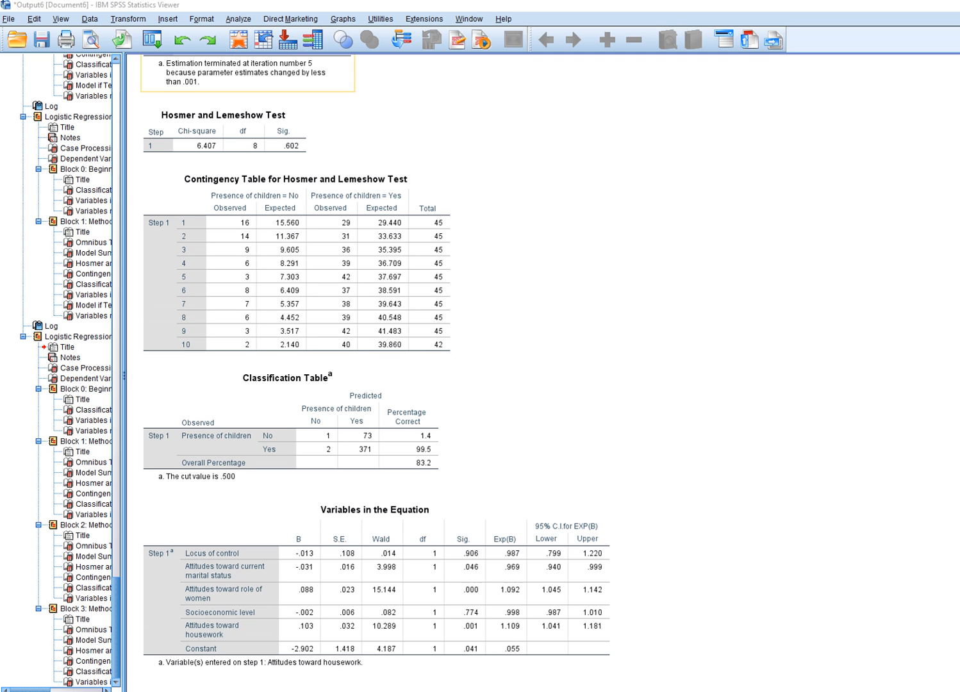
# Step: Inspect the Probability for Stepwise entry and removal criteria in the binary logistic regression options, circling them, then close without running the analysis
pyautogui.click(238, 18)
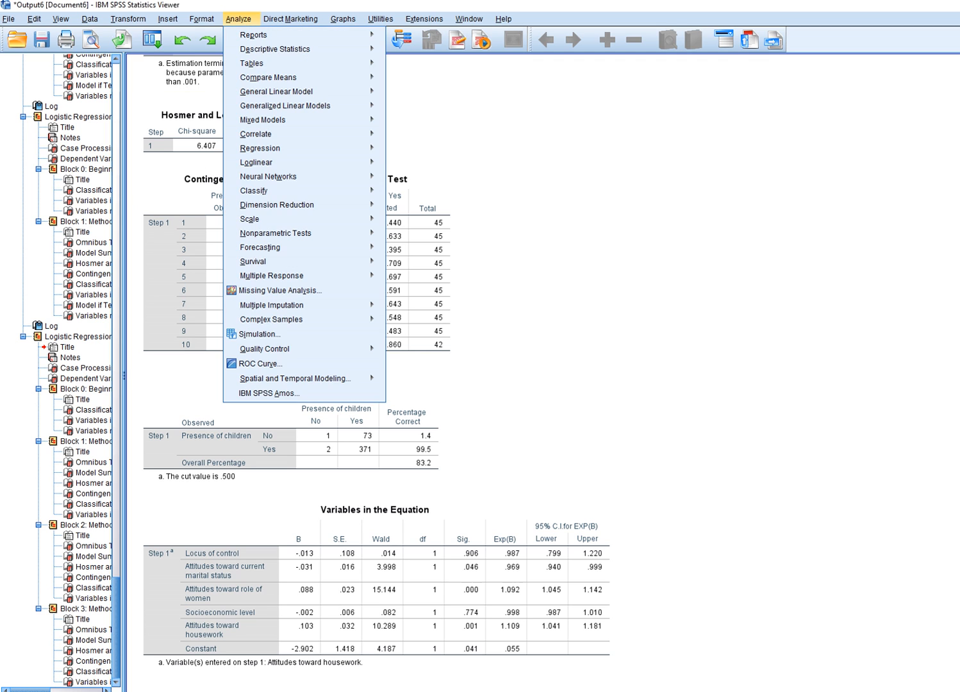
pyautogui.moveTo(262, 148)
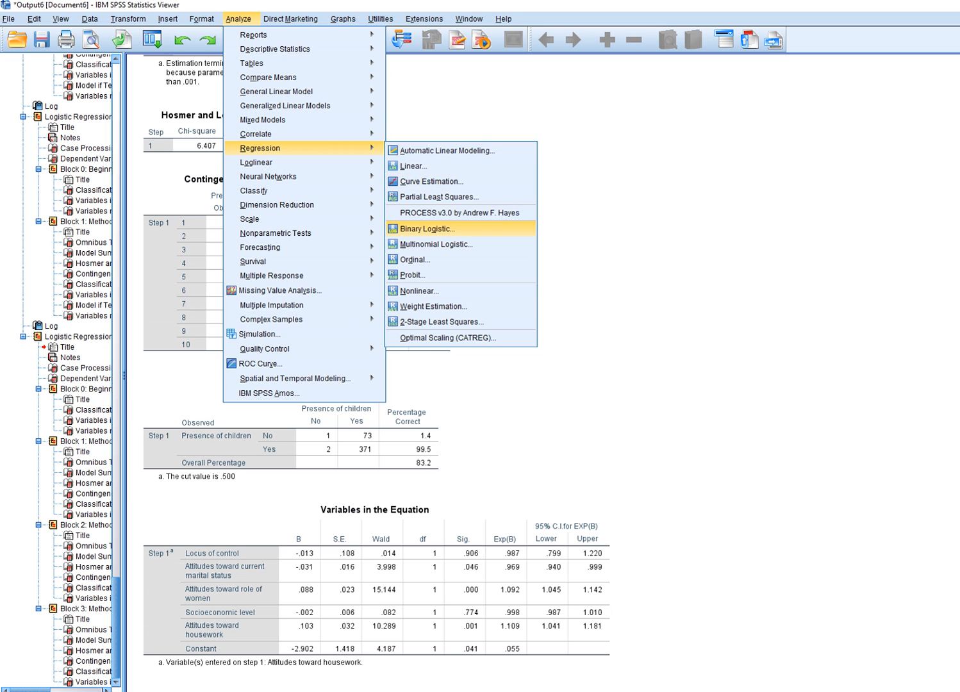
pyautogui.click(426, 229)
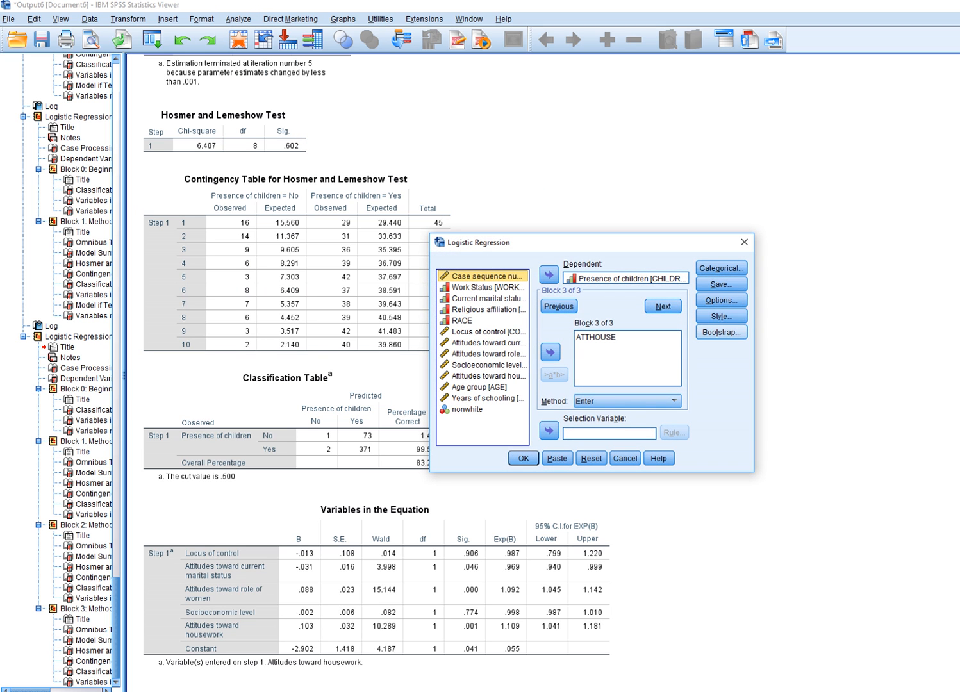
pyautogui.click(721, 300)
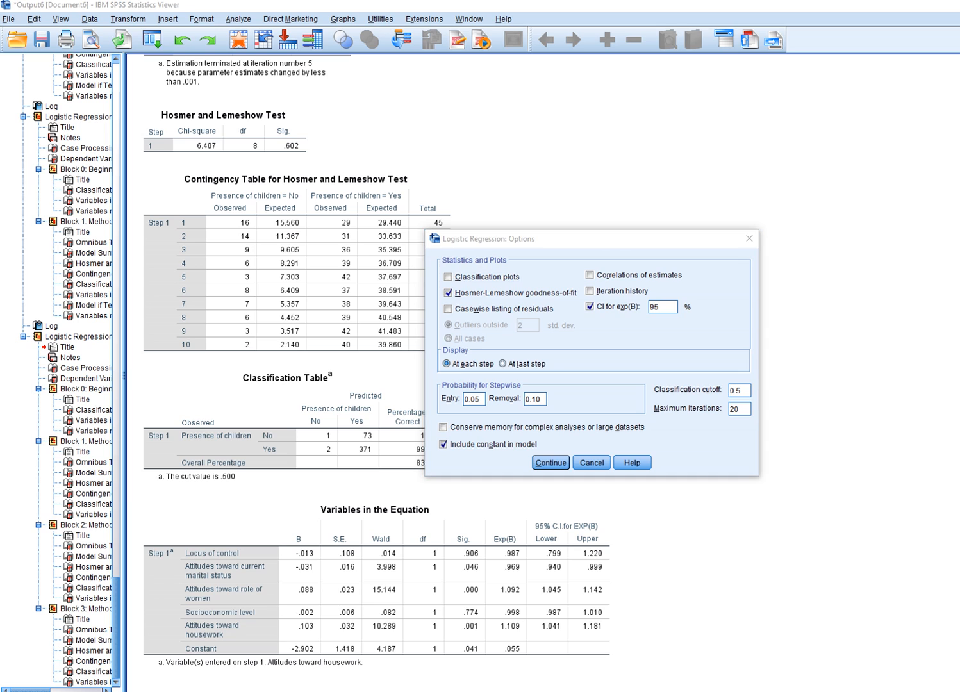
pyautogui.moveTo(439, 407)
pyautogui.mouseDown()
pyautogui.moveTo(567, 394)
pyautogui.moveTo(457, 378)
pyautogui.moveTo(435, 402)
pyautogui.mouseUp()
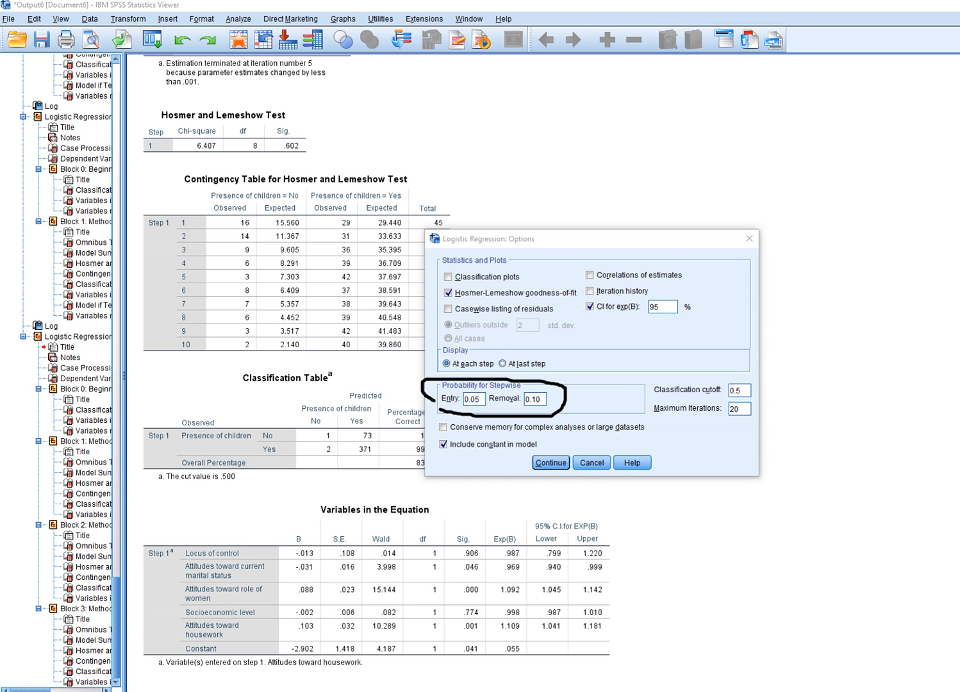
pyautogui.moveTo(447, 411); pyautogui.dragTo(546, 409)
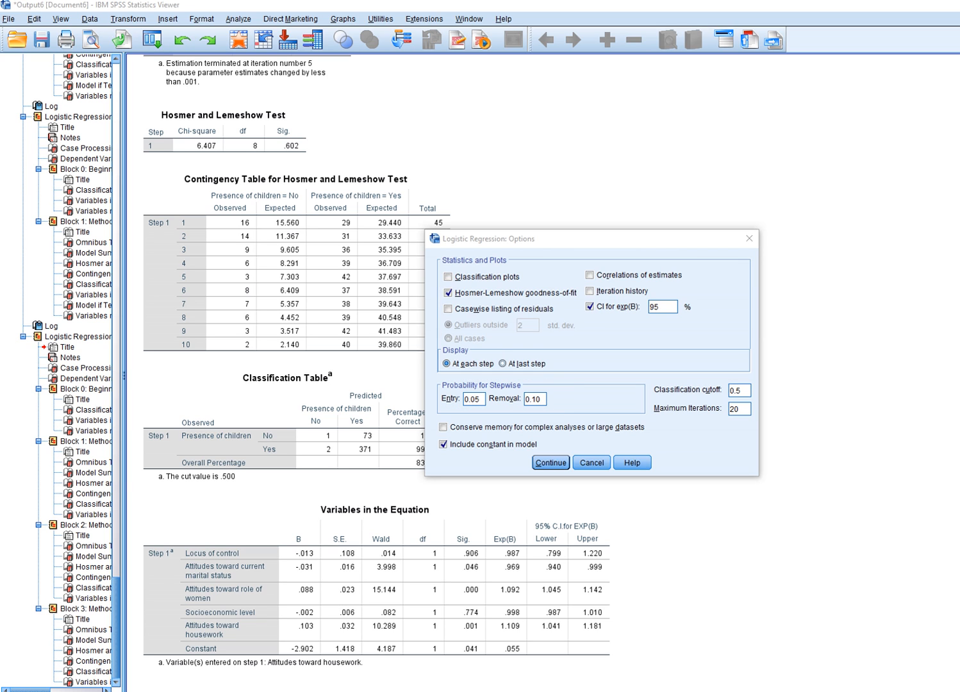
pyautogui.click(749, 239)
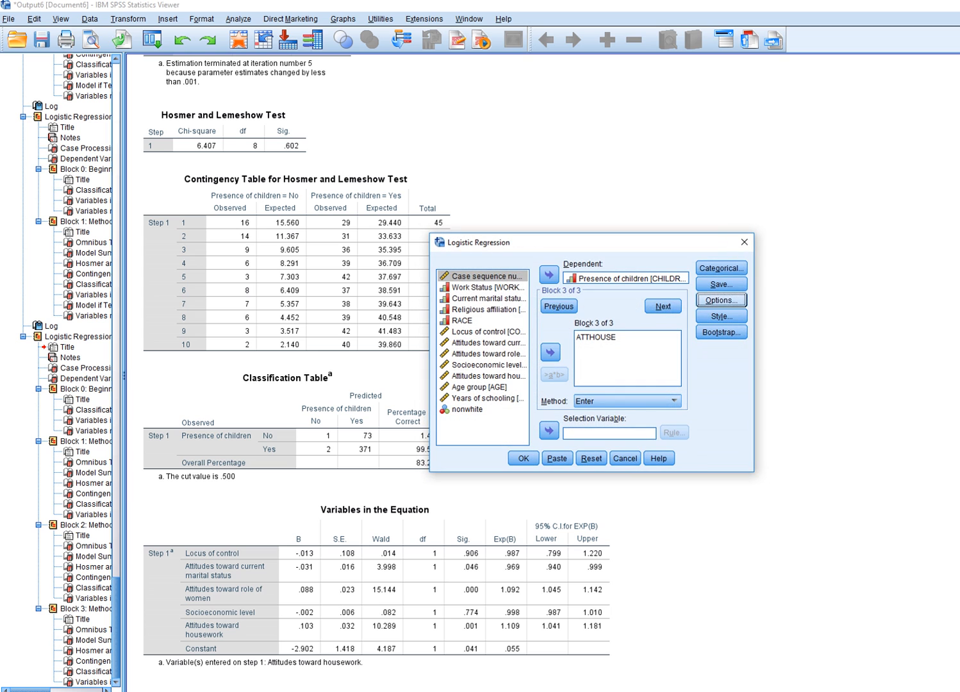
pyautogui.click(744, 242)
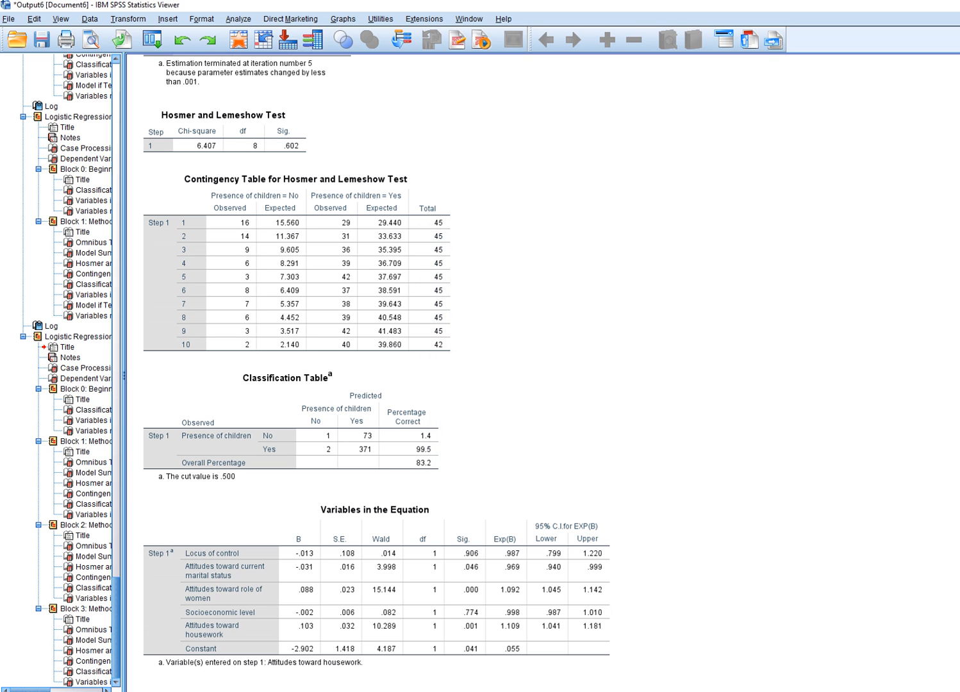